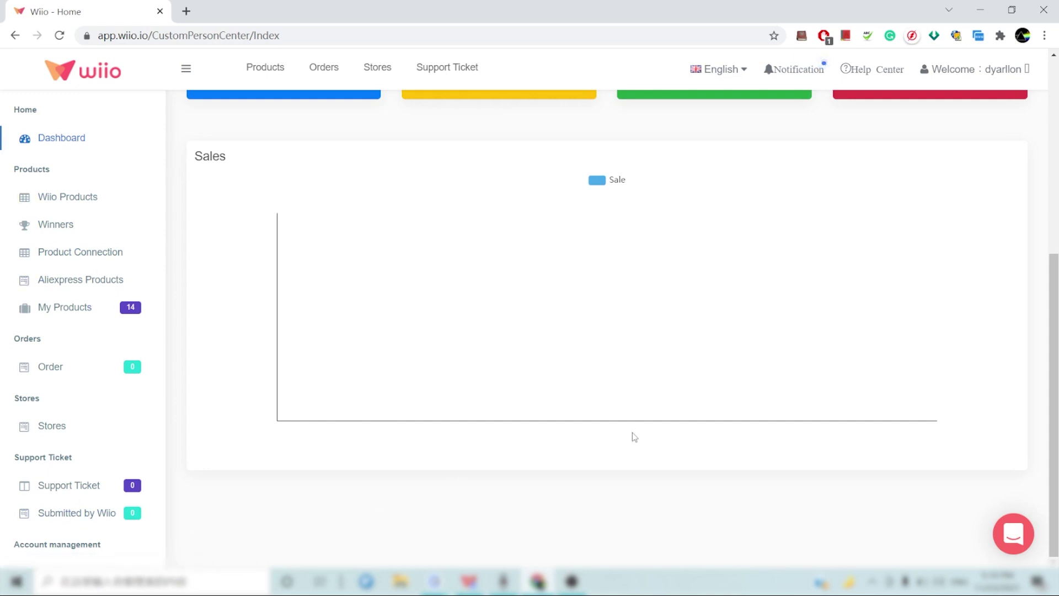
# - Examine the dashboard's promotional banner, order, balance and ticket summary cards, and the Sales chart
pyautogui.scroll(3, 631, 435)
pyautogui.scroll(-2, 634, 451)
pyautogui.scroll(-1, 634, 451)
pyautogui.click(59, 141)
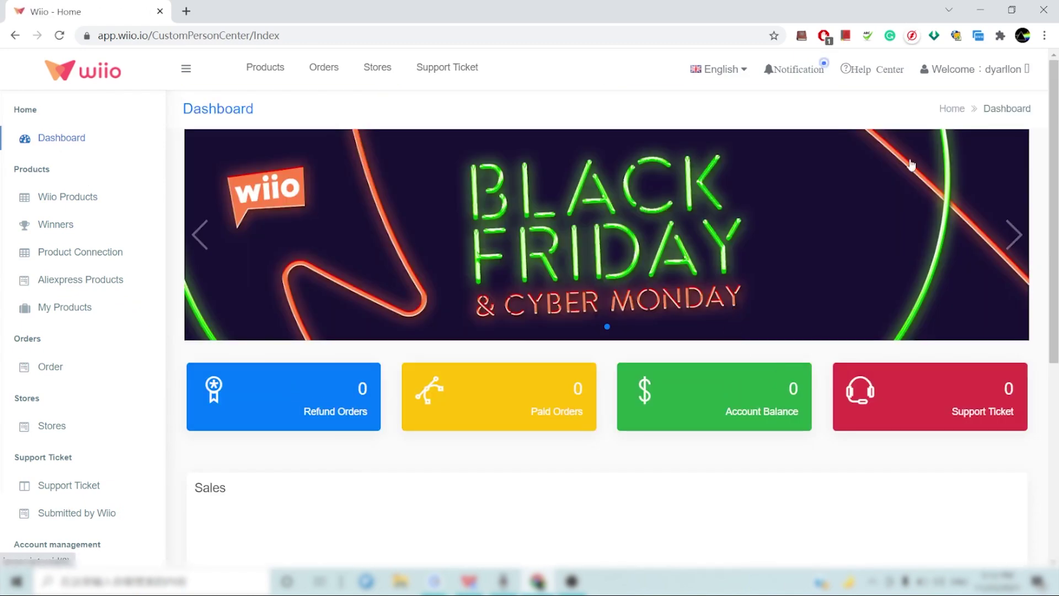
pyautogui.scroll(-3, 869, 453)
pyautogui.scroll(3, 870, 454)
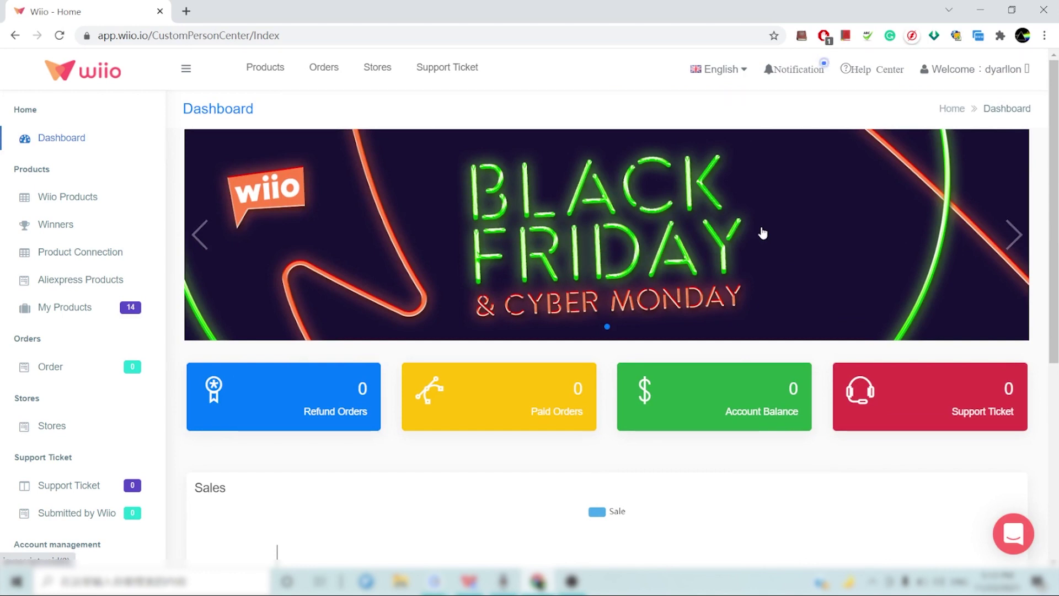
pyautogui.scroll(-1, 804, 289)
pyautogui.scroll(-3, 804, 289)
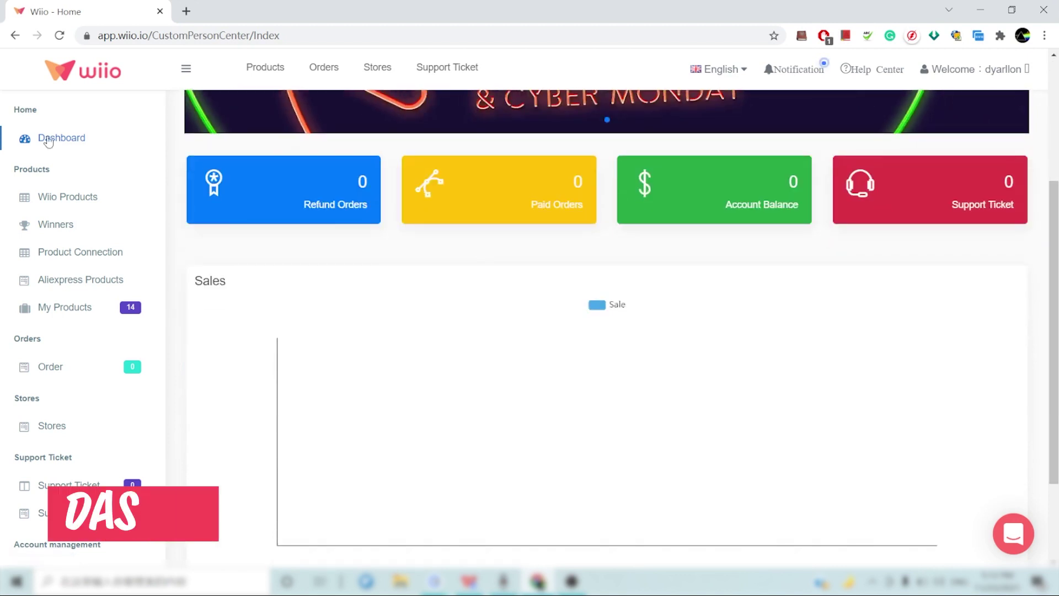
# - Open the Wiio Products catalog and browse its categories, product listings and prices
pyautogui.click(77, 197)
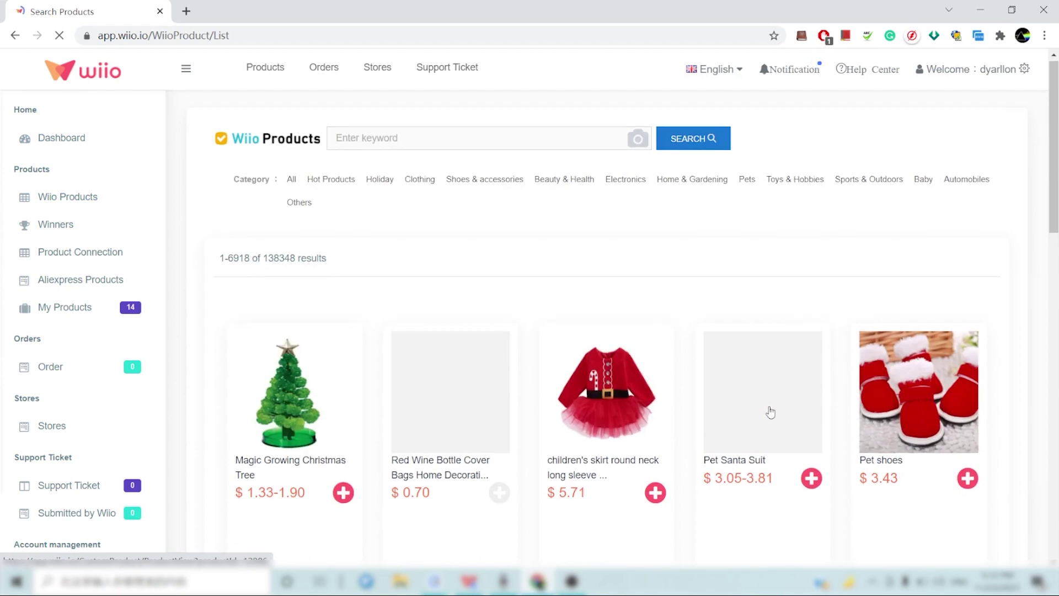
pyautogui.scroll(-2, 771, 413)
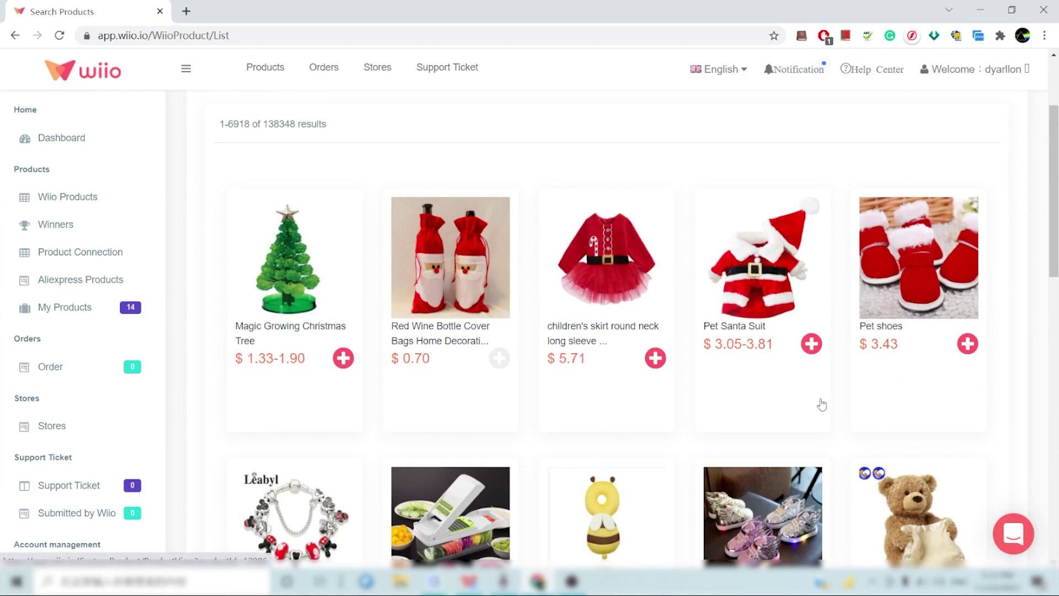
pyautogui.scroll(3, 302, 370)
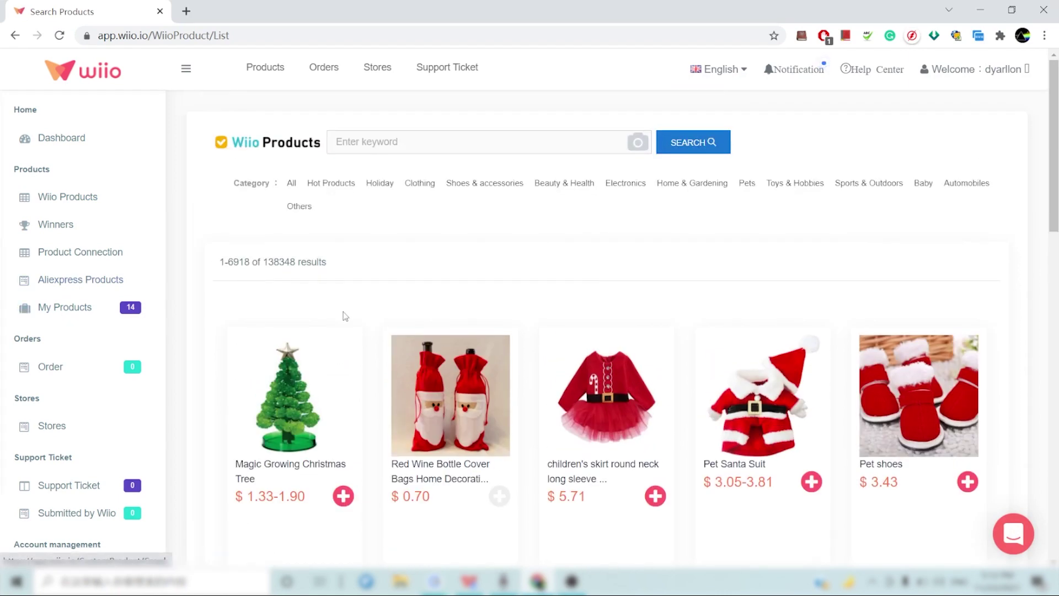
pyautogui.scroll(-10, 338, 314)
pyautogui.scroll(10, 267, 310)
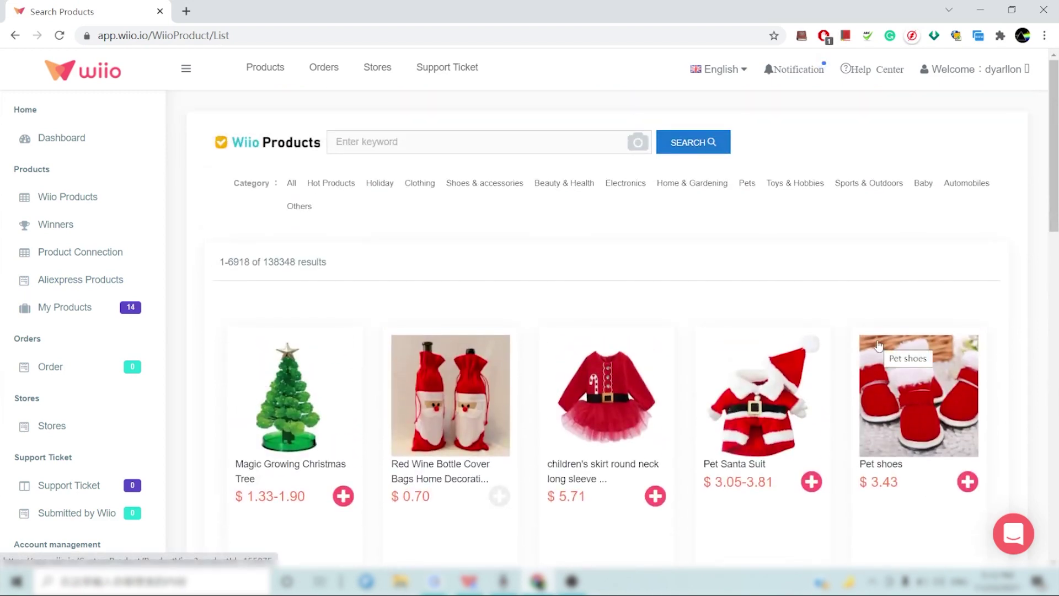
pyautogui.scroll(-6, 501, 342)
pyautogui.scroll(5, 669, 359)
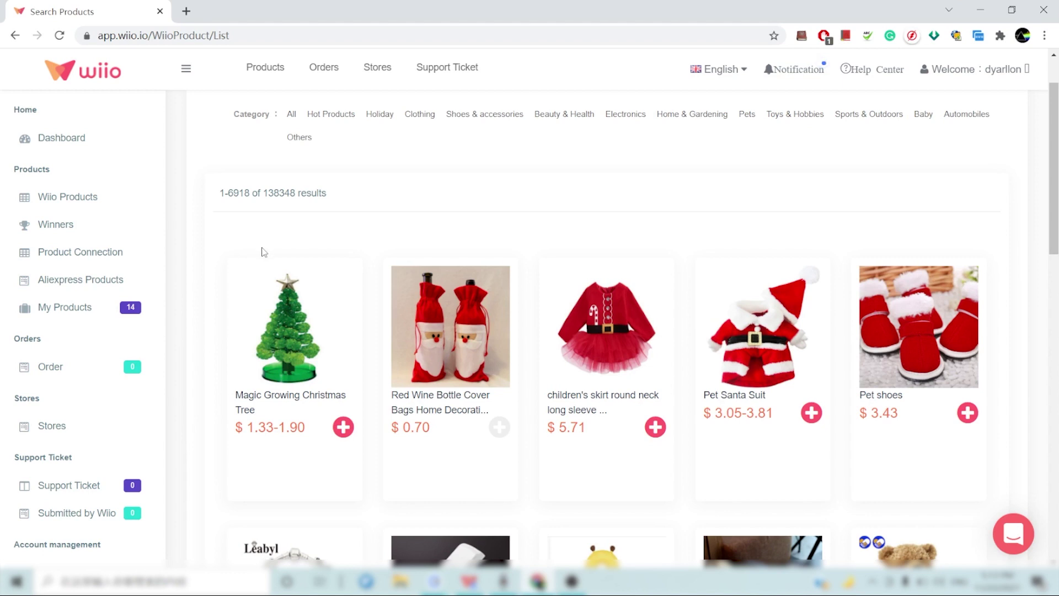
pyautogui.scroll(-1, 375, 350)
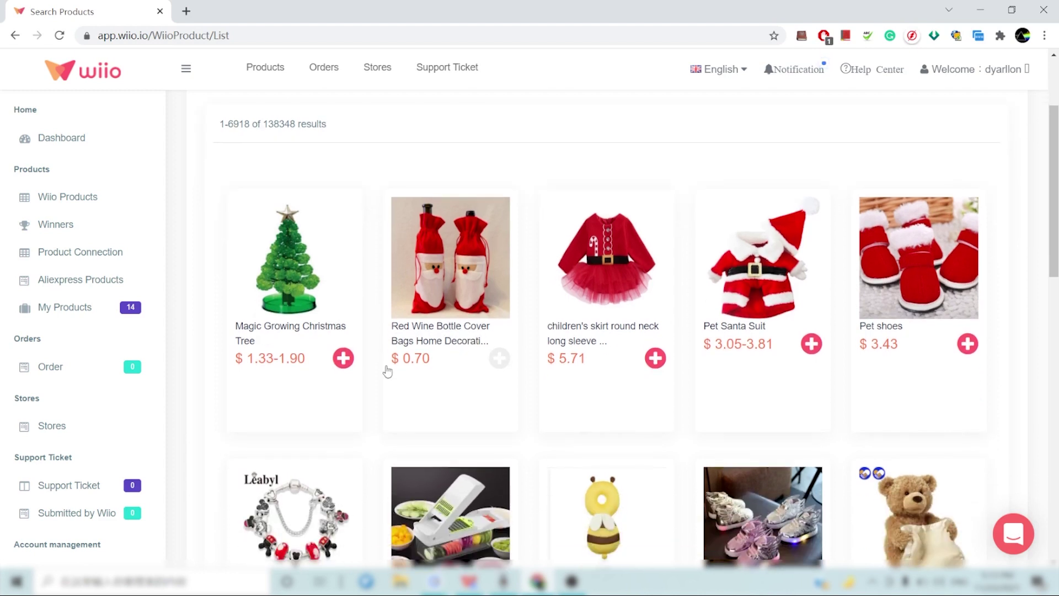
pyautogui.scroll(-1, 386, 375)
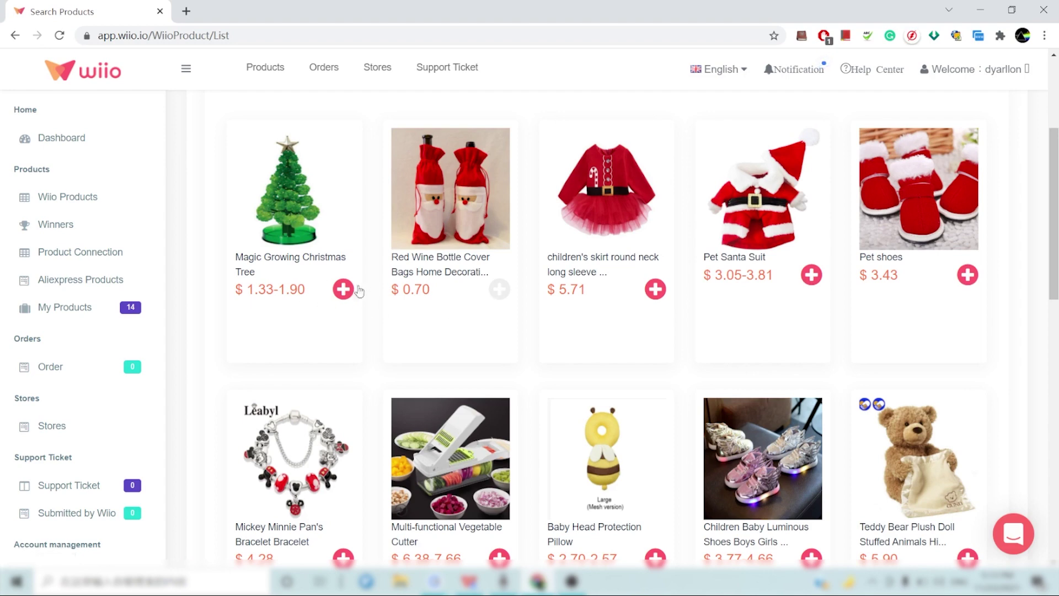
# - Open the Red Wine Bottle Cover Bags product and examine its pictures, price and description
pyautogui.click(464, 210)
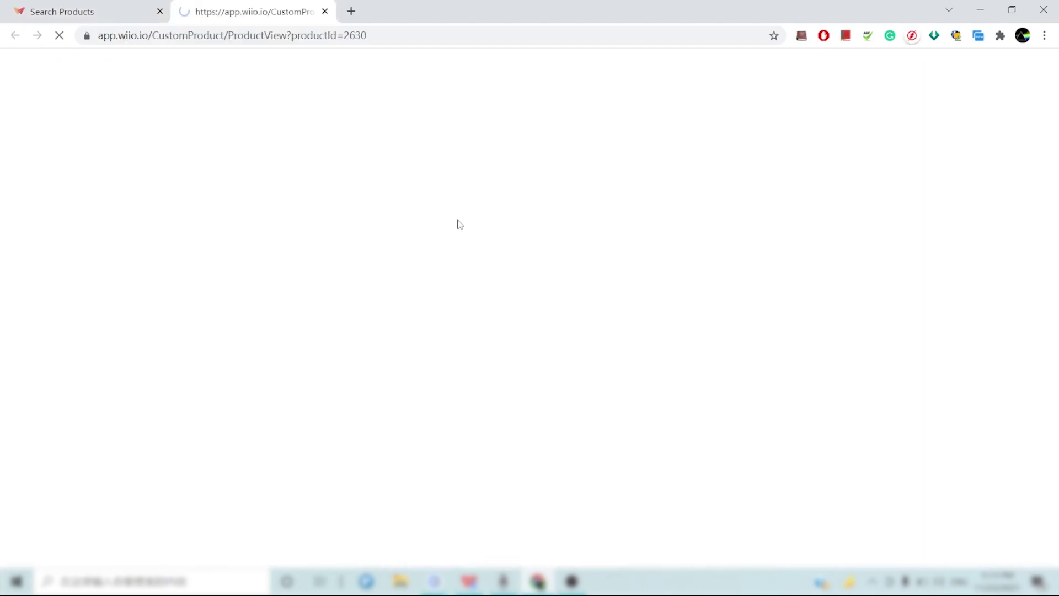
pyautogui.scroll(-6, 453, 232)
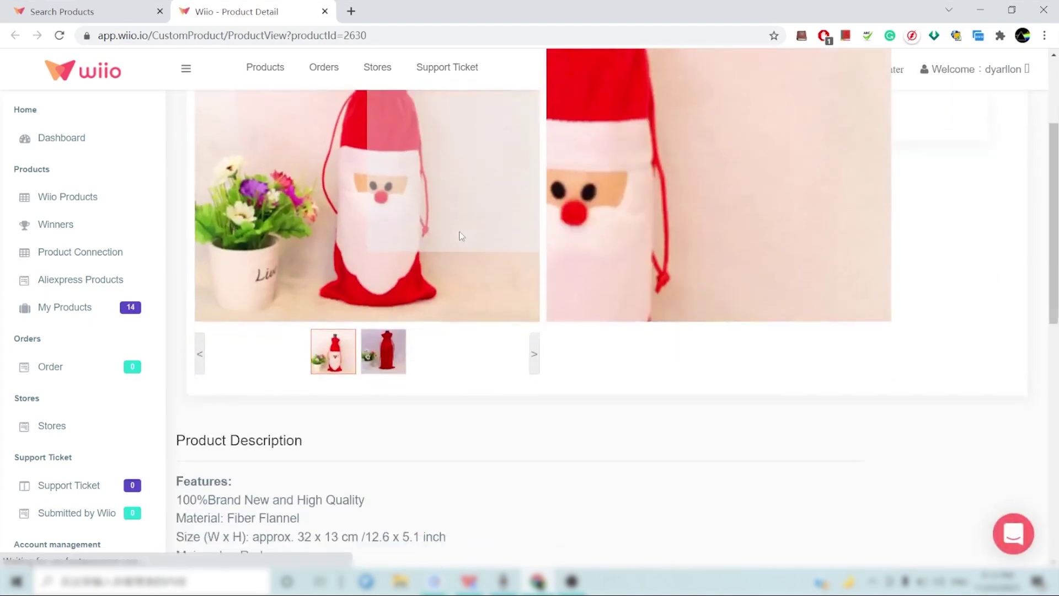
pyautogui.scroll(6, 590, 302)
pyautogui.scroll(-4, 591, 300)
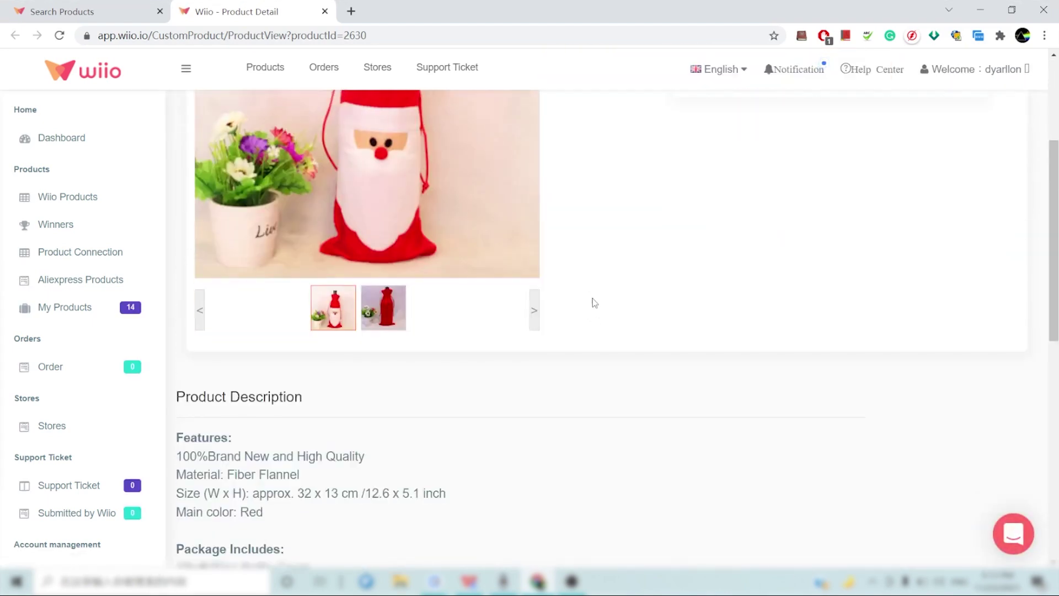
pyautogui.scroll(4, 598, 284)
pyautogui.scroll(-1, 430, 144)
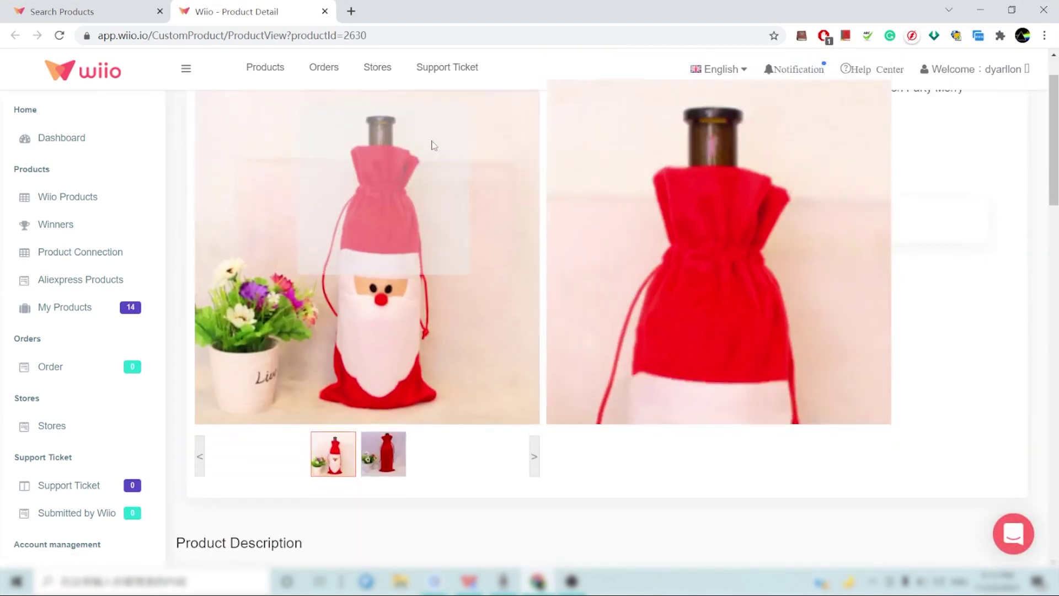
pyautogui.scroll(-5, 278, 346)
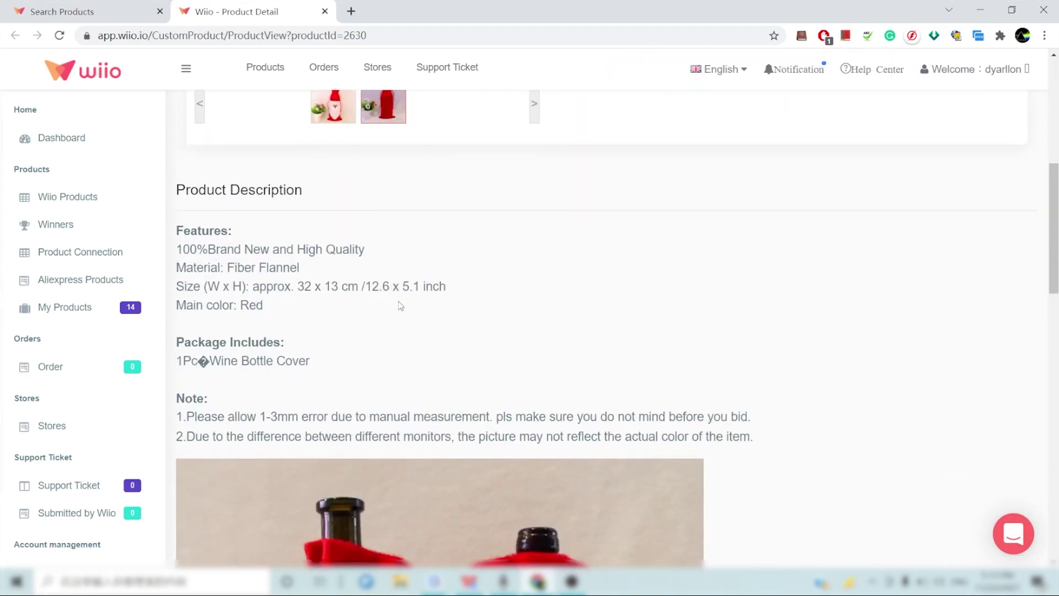
pyautogui.scroll(6, 521, 326)
pyautogui.scroll(-3, 746, 366)
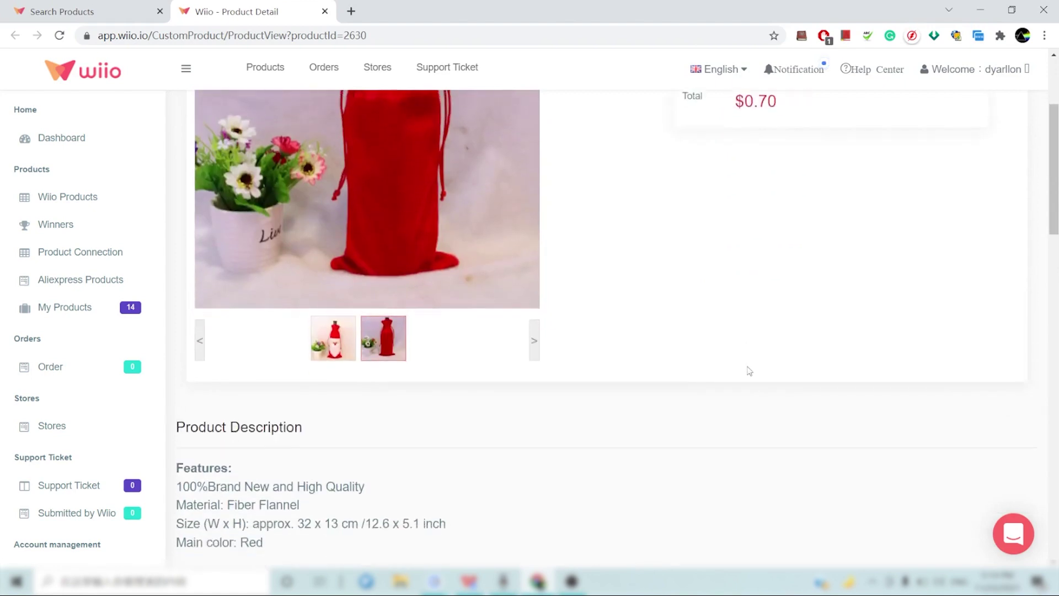
pyautogui.scroll(3, 749, 370)
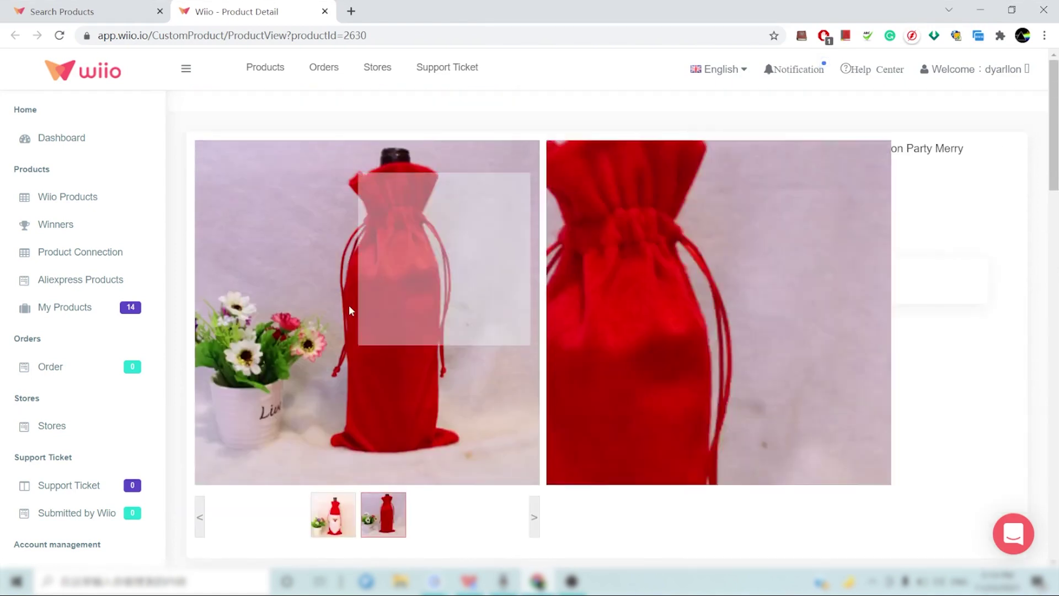
# - Review the bottle cover's features and package notes, and display its Santa Claus picture in the gallery
pyautogui.scroll(-3, 435, 292)
pyautogui.scroll(-3, 476, 368)
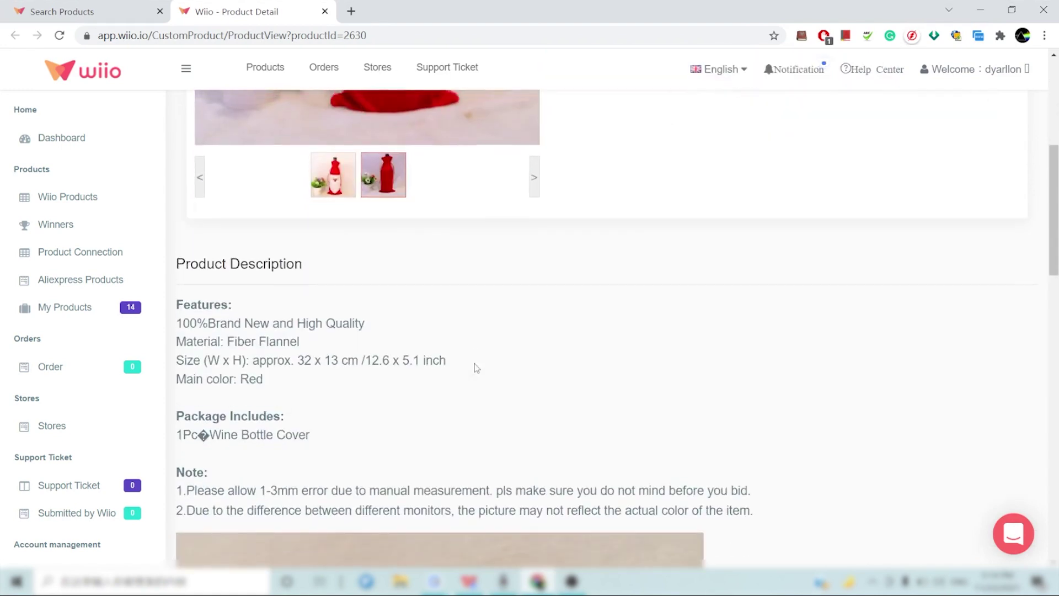
pyautogui.scroll(5, 476, 367)
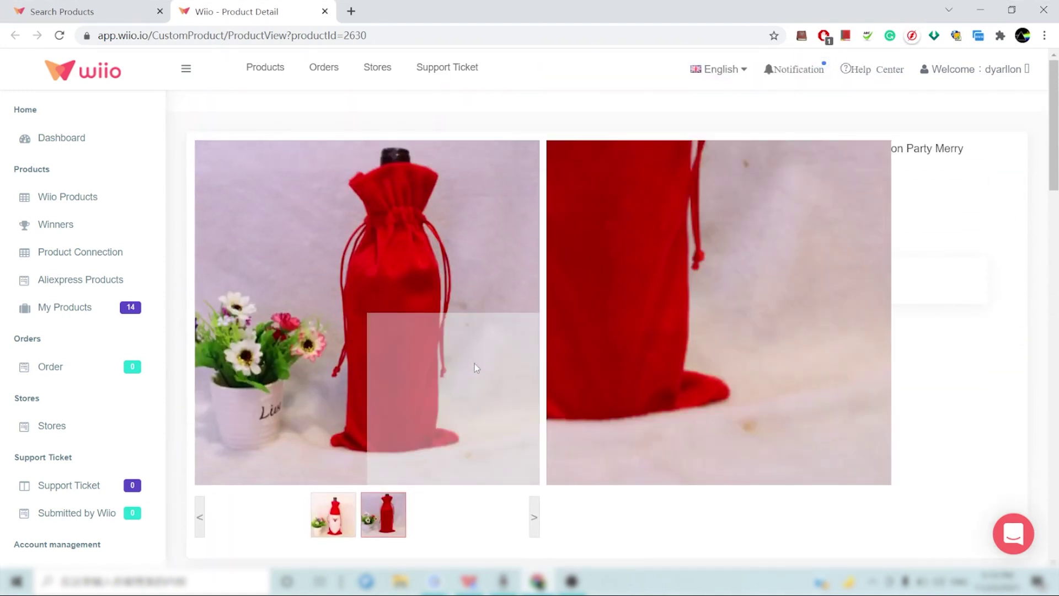
pyautogui.scroll(-3, 340, 422)
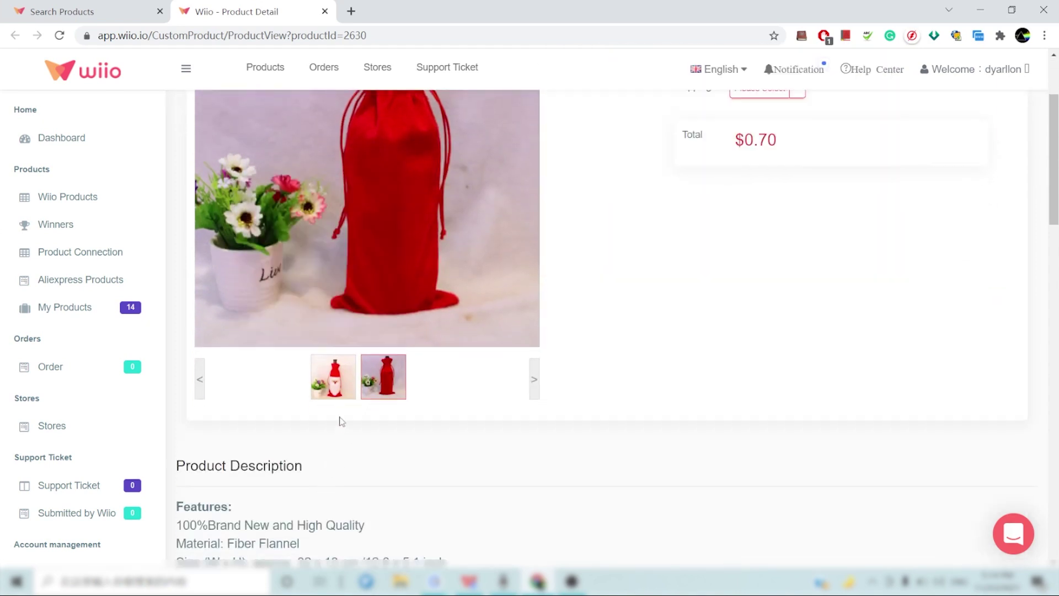
pyautogui.click(333, 395)
pyautogui.scroll(3, 333, 396)
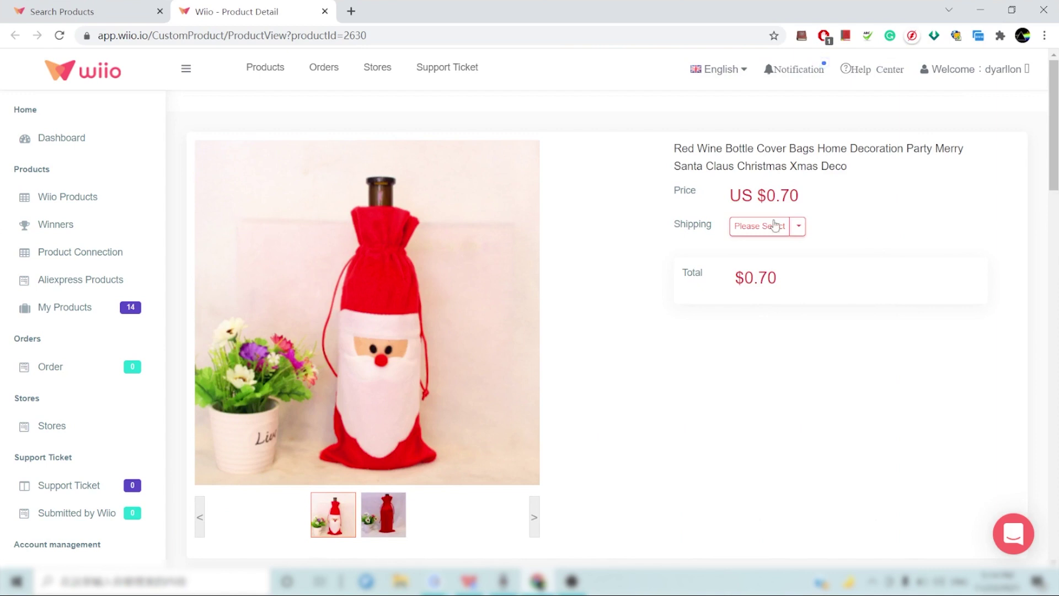
# - Check the bottle cover's price, open its available shipping methods, and compare delivery times and costs for ePacket and special line
pyautogui.moveTo(798, 194)
pyautogui.mouseDown()
pyautogui.moveTo(731, 195)
pyautogui.moveTo(798, 195)
pyautogui.mouseUp()
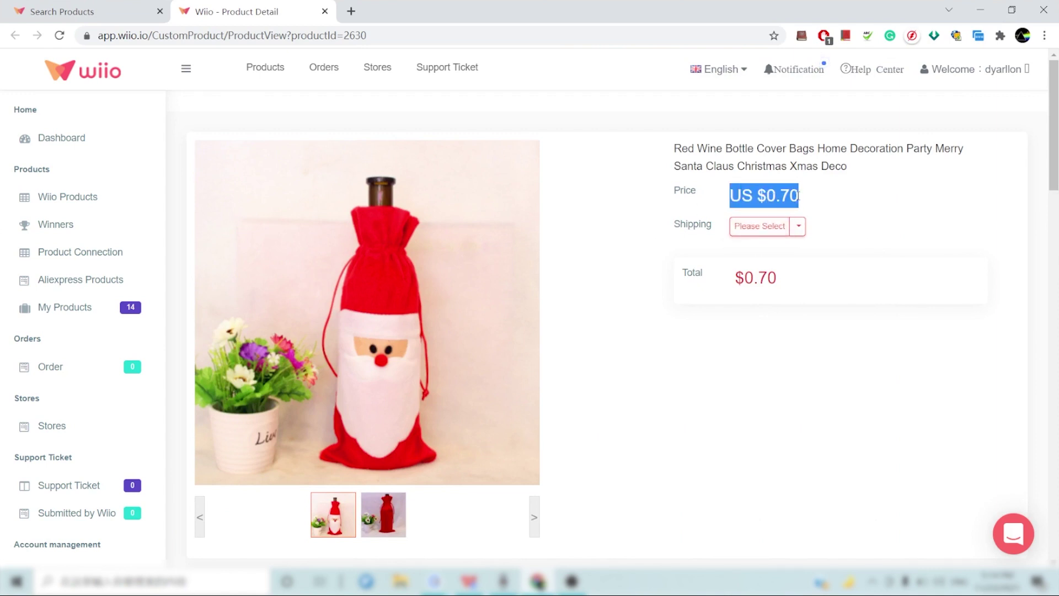
pyautogui.click(798, 226)
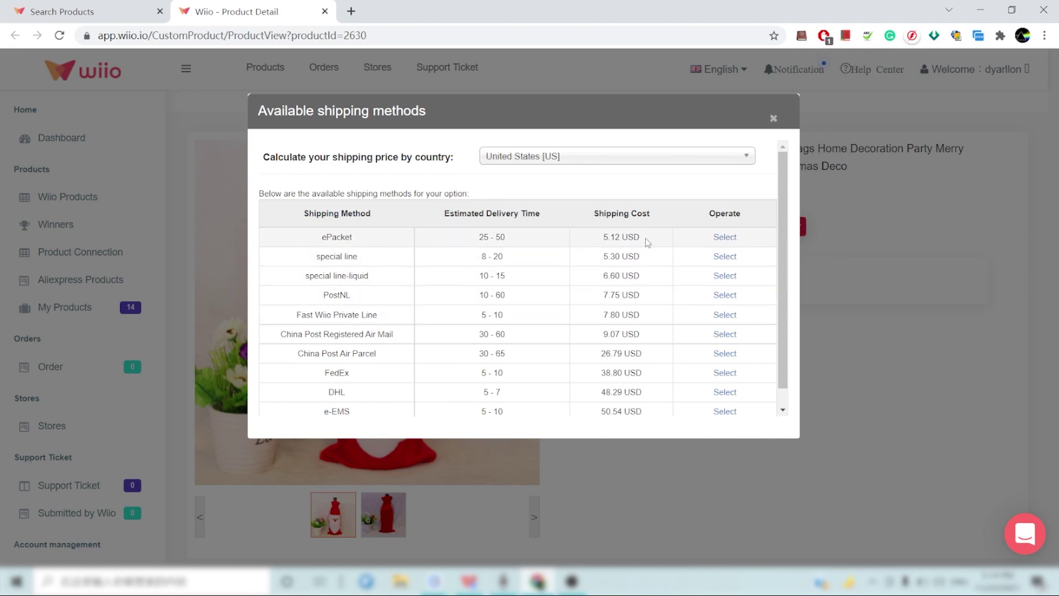
pyautogui.moveTo(602, 241); pyautogui.dragTo(643, 240)
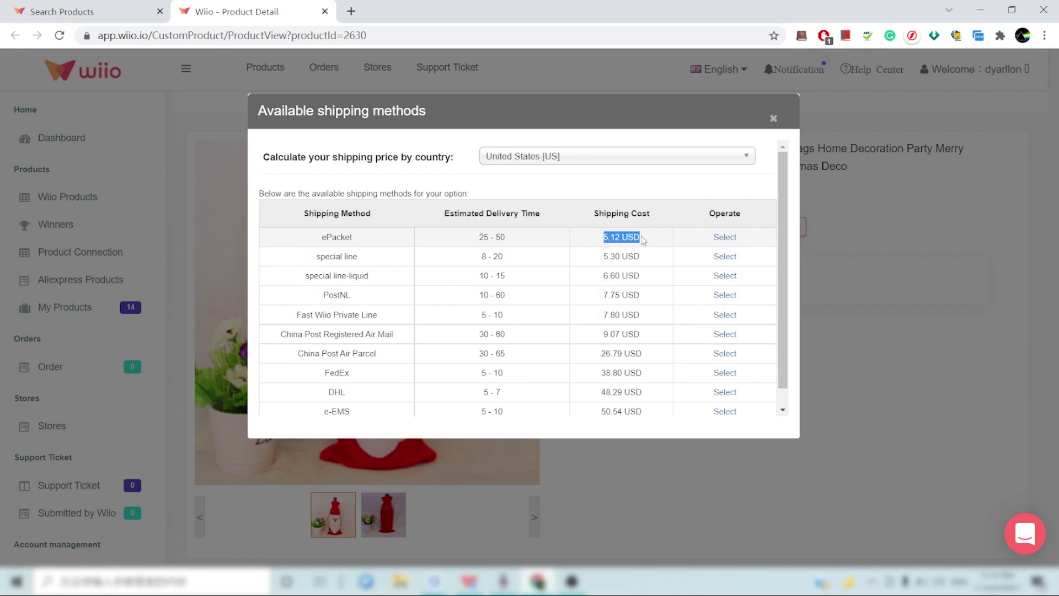
pyautogui.moveTo(506, 238); pyautogui.dragTo(472, 239)
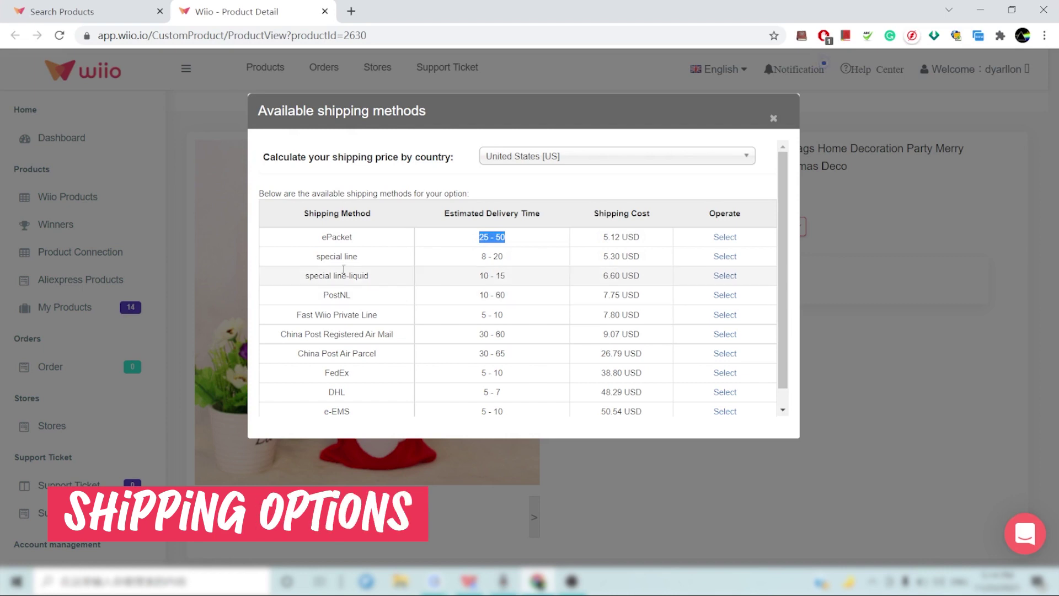
pyautogui.moveTo(519, 259); pyautogui.dragTo(469, 259)
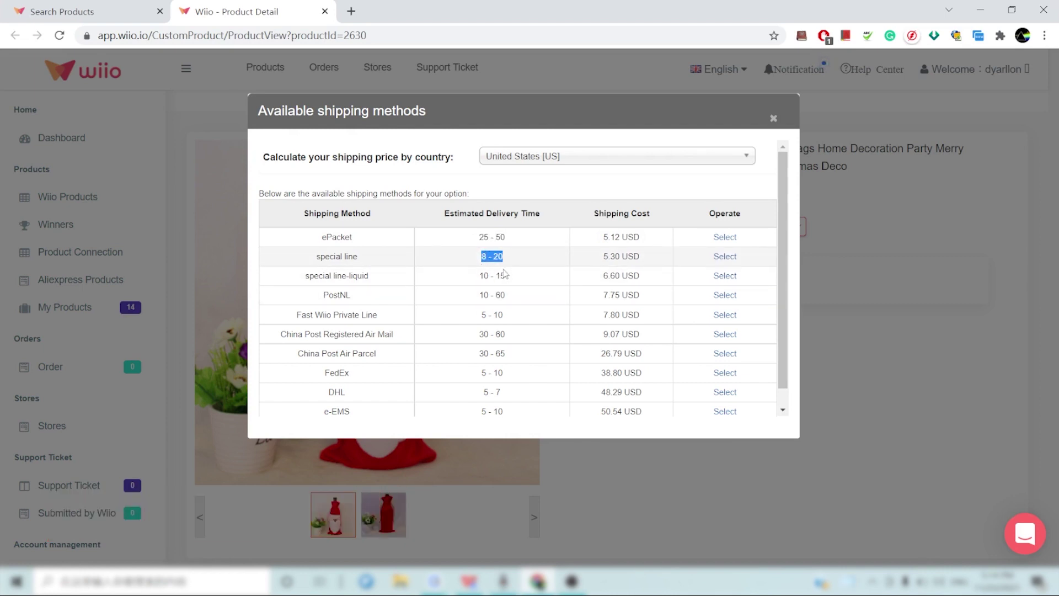
pyautogui.scroll(-1, 516, 280)
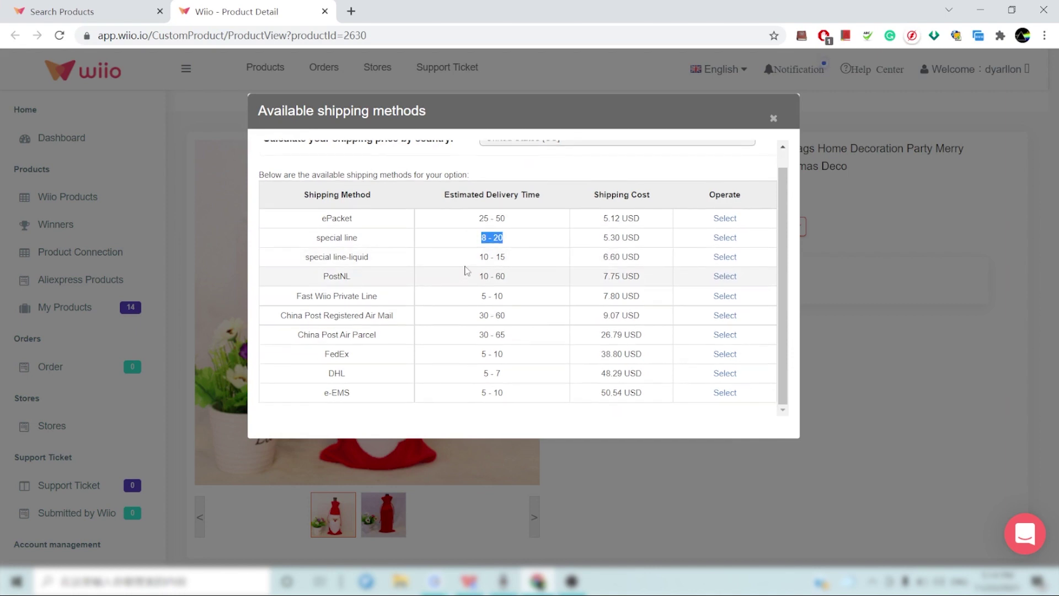
pyautogui.scroll(1, 466, 266)
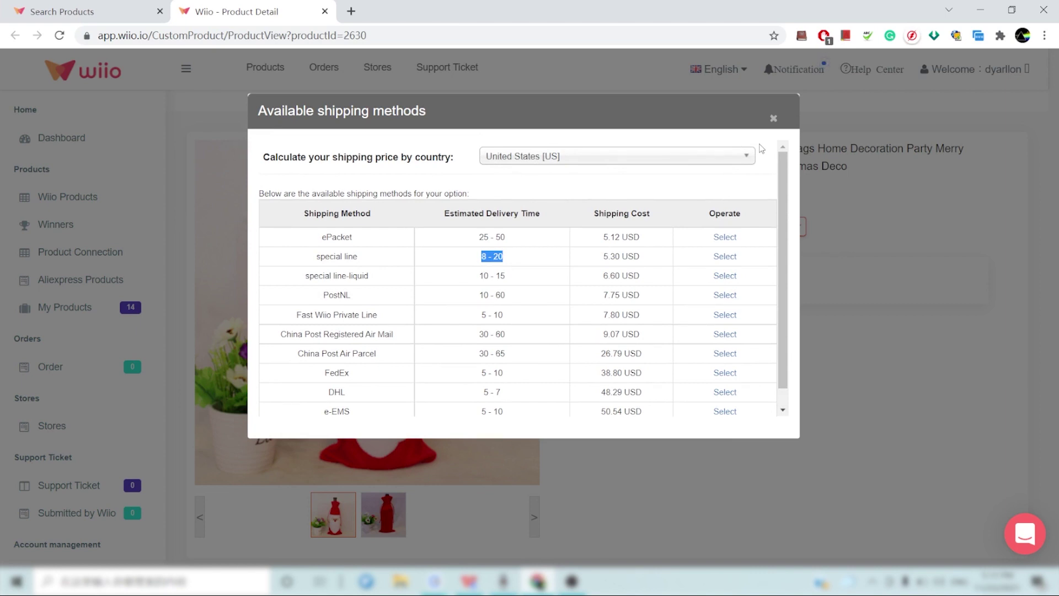
# - Look through the destination countries in the shipping price calculator and close it without selecting a shipping method
pyautogui.click(690, 160)
pyautogui.scroll(6, 541, 331)
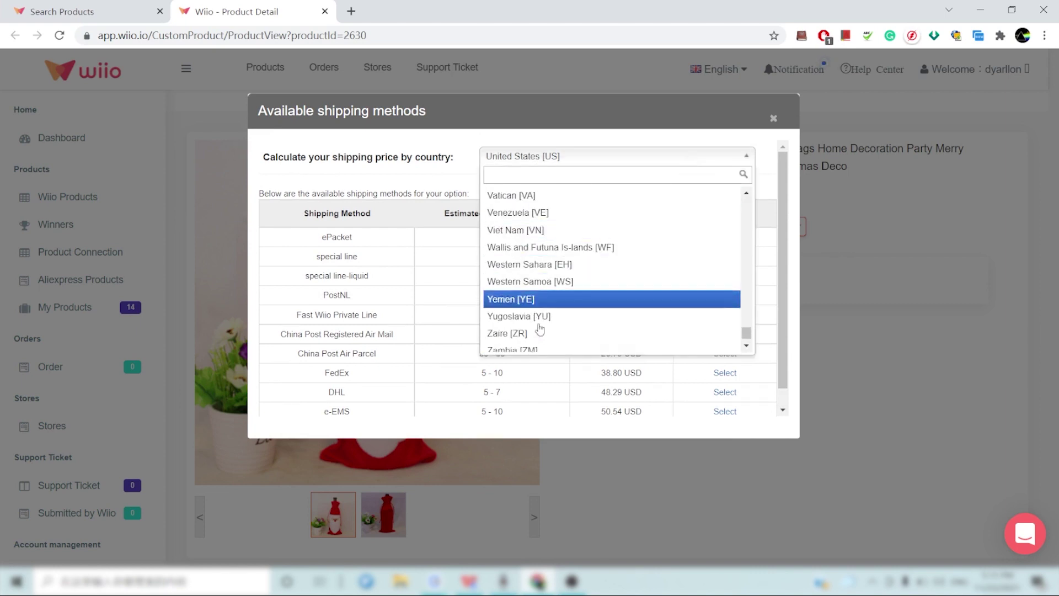
pyautogui.scroll(7, 546, 226)
pyautogui.scroll(-15, 557, 248)
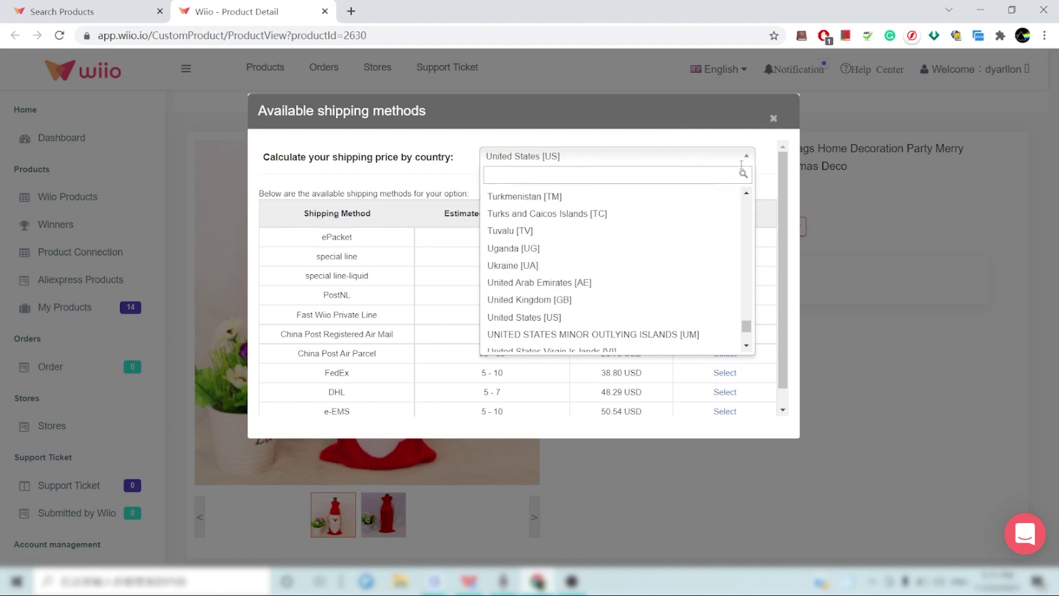
pyautogui.click(772, 120)
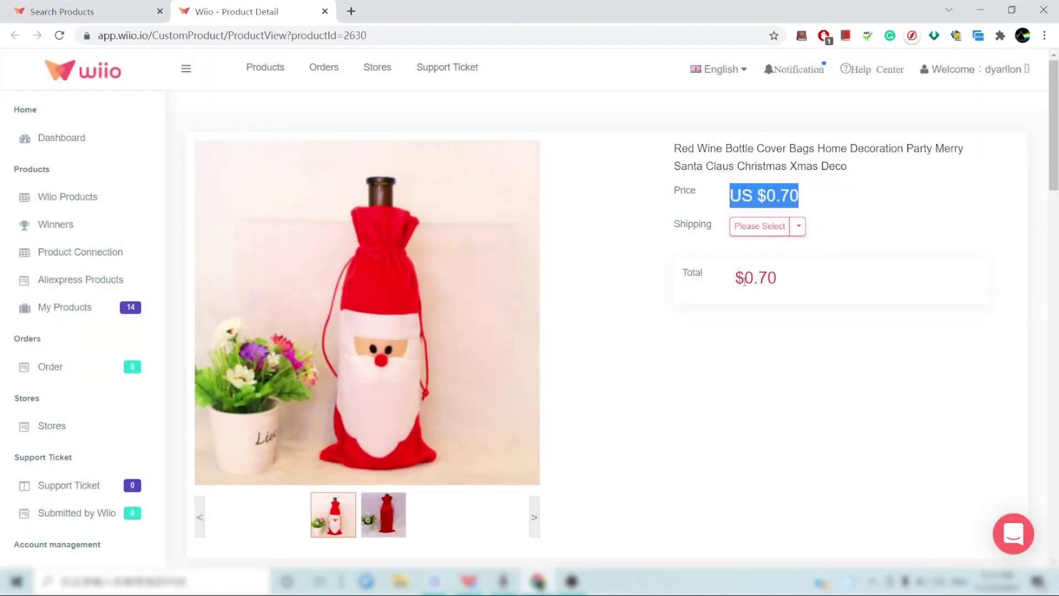
# - View the remaining pictures on the bottle cover's page, and return to the Wiio Products catalog to check its listing
pyautogui.scroll(-15, 744, 281)
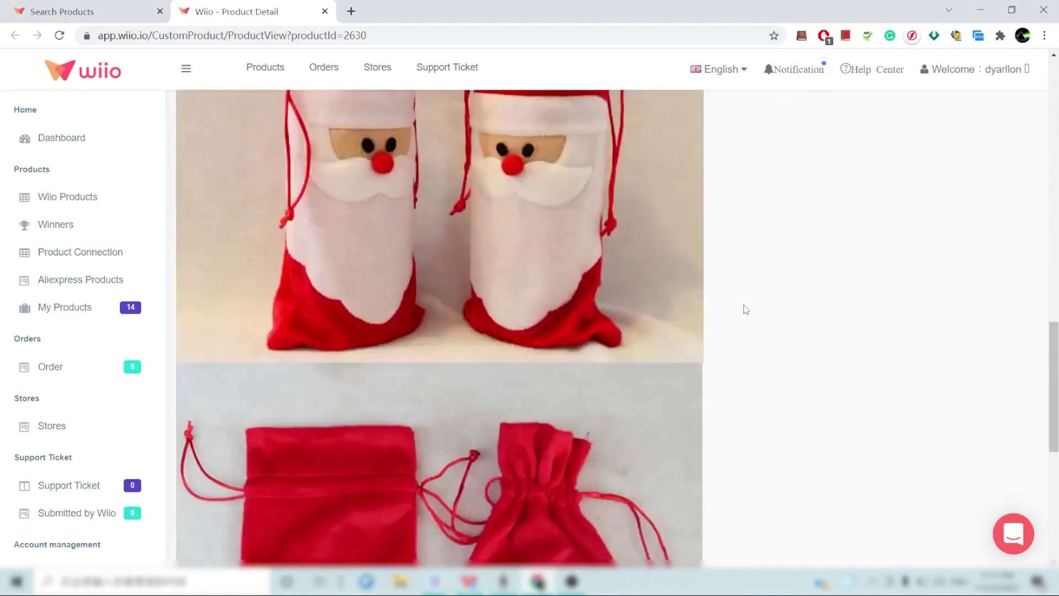
pyautogui.scroll(20, 745, 309)
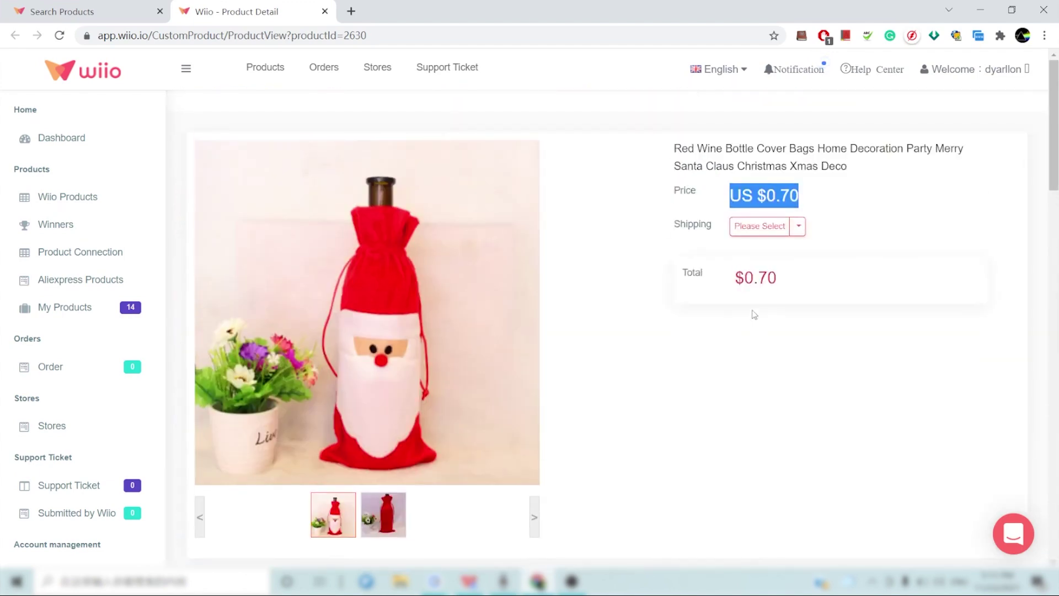
pyautogui.click(59, 204)
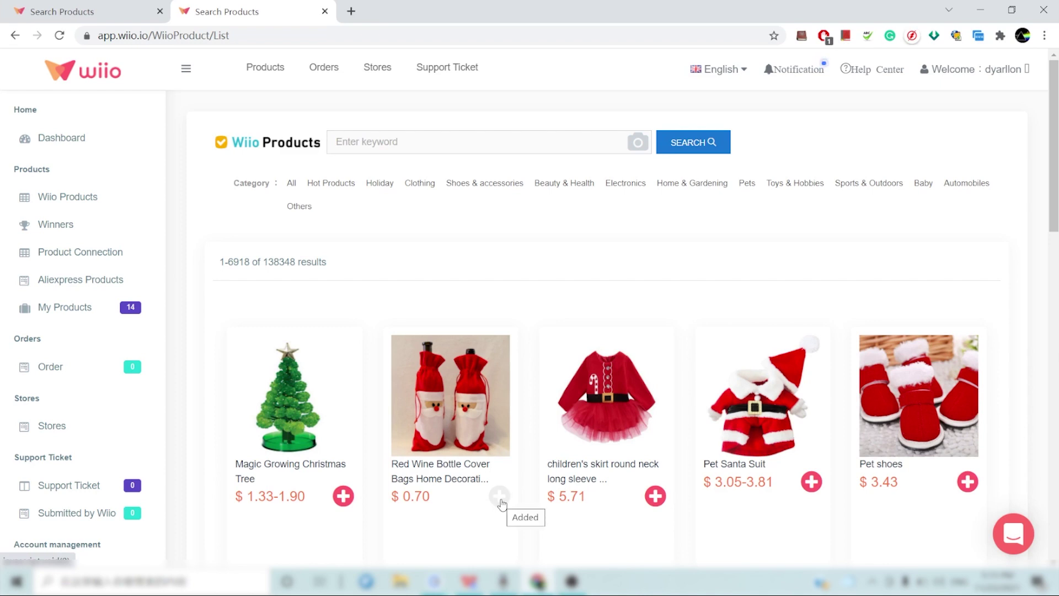
pyautogui.scroll(-3, 502, 503)
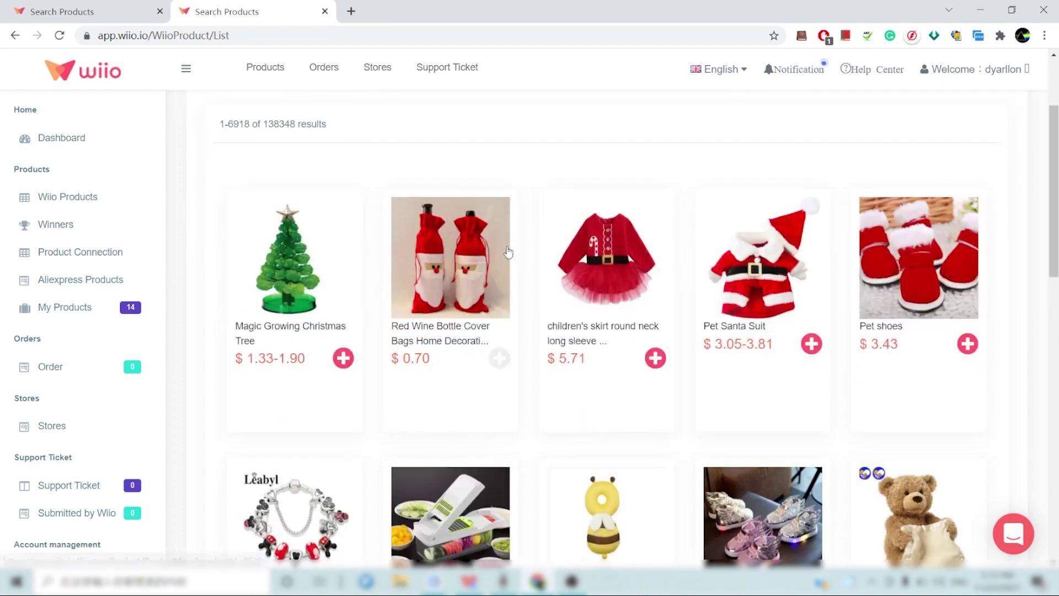
# - Open My Products and look through the products waiting to publish
pyautogui.click(79, 315)
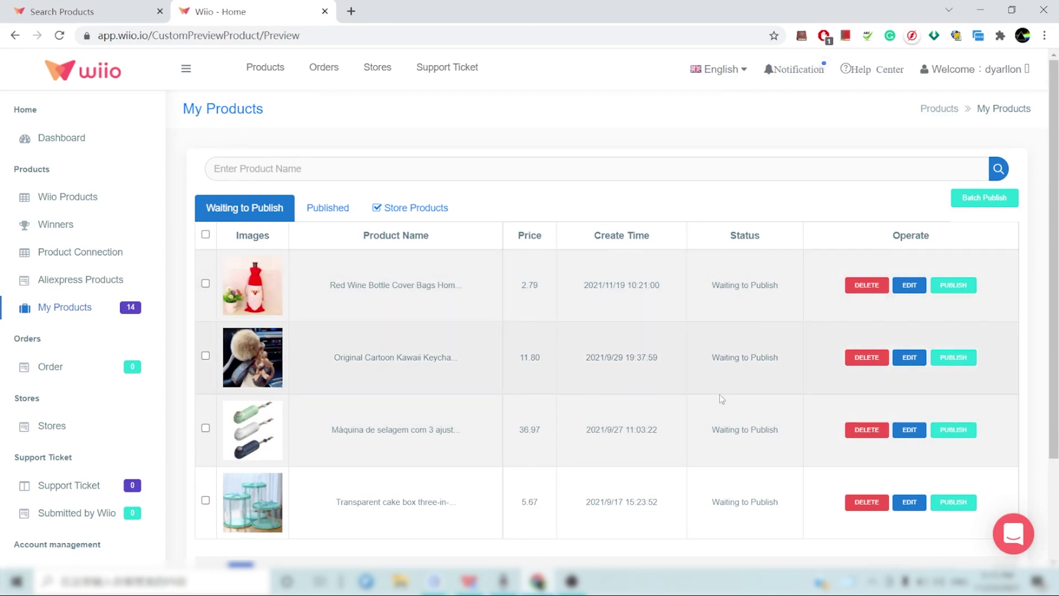
pyautogui.scroll(-3, 698, 431)
pyautogui.scroll(3, 486, 386)
# - Display the published products, switch to the store products, and look through that list
pyautogui.click(333, 207)
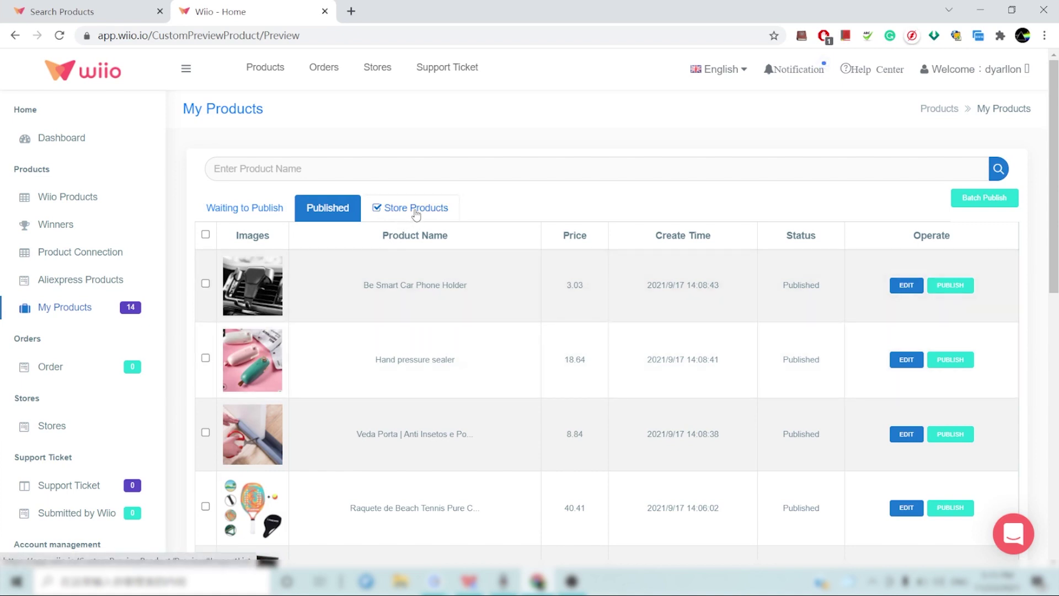
pyautogui.click(414, 211)
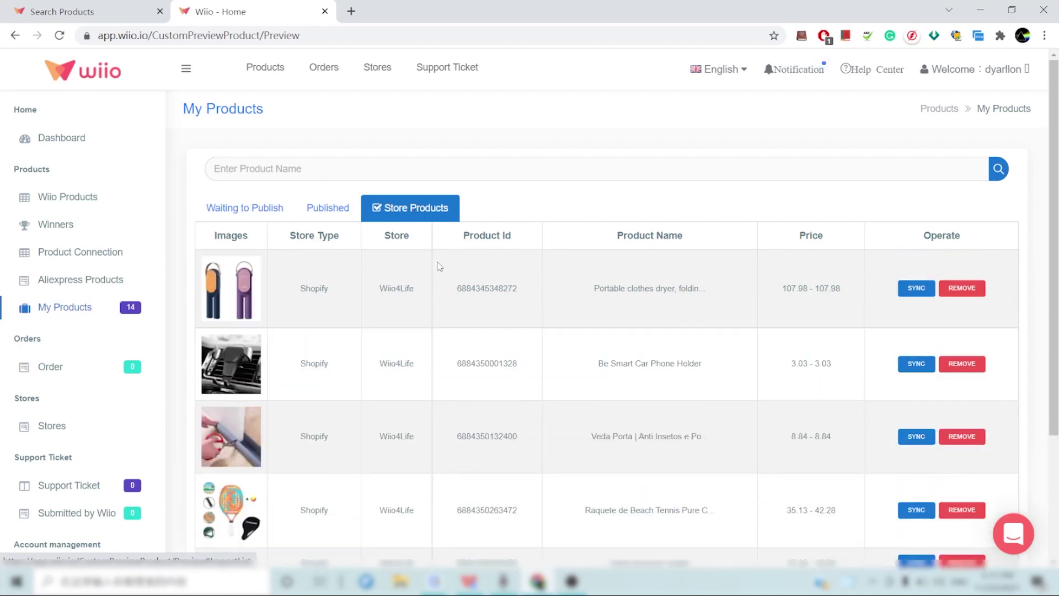
pyautogui.scroll(-3, 351, 354)
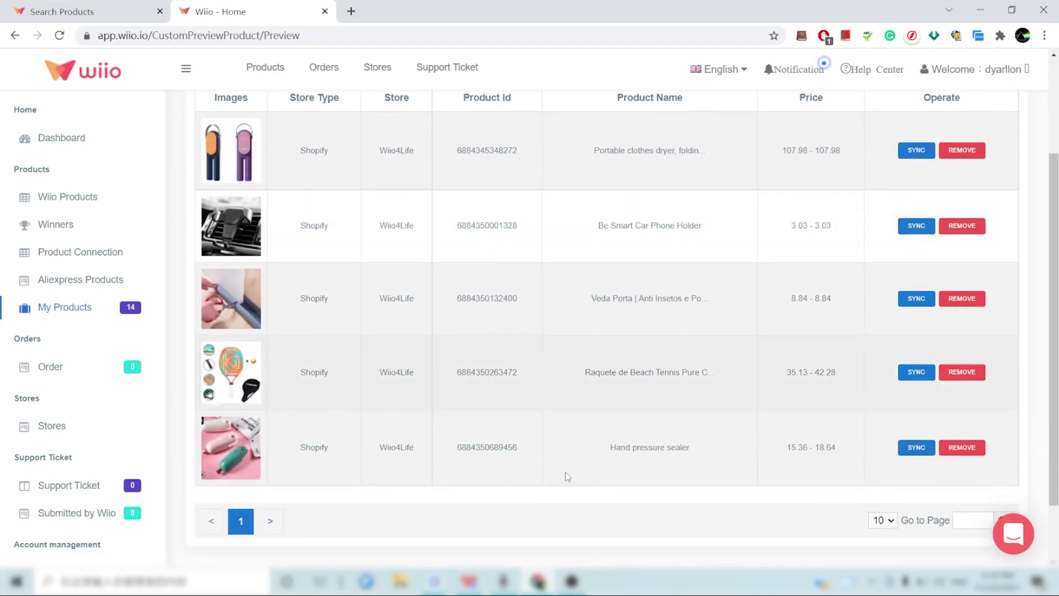
pyautogui.scroll(3, 924, 269)
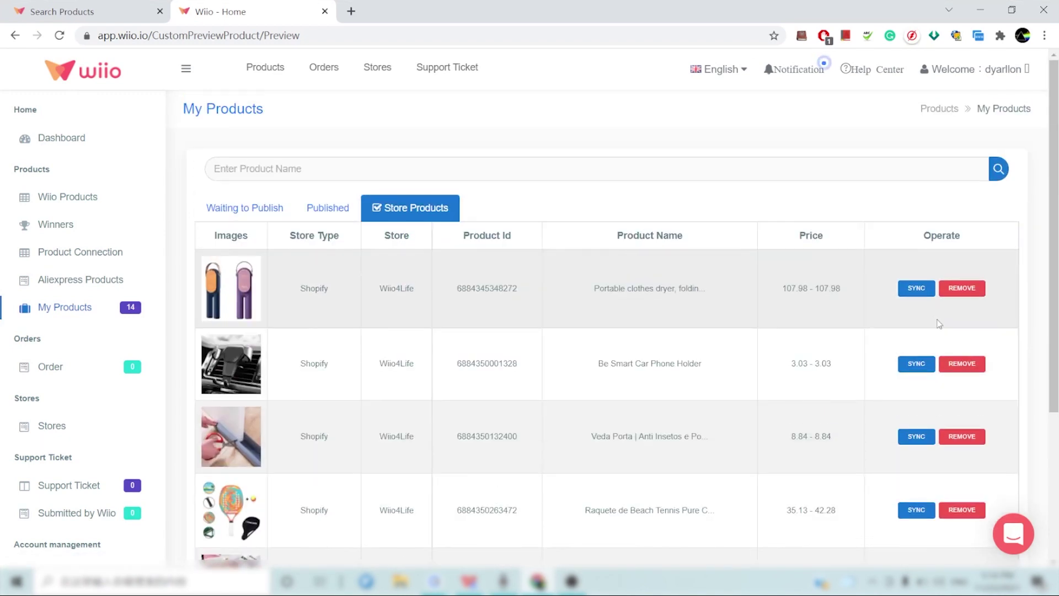
pyautogui.scroll(-1, 342, 287)
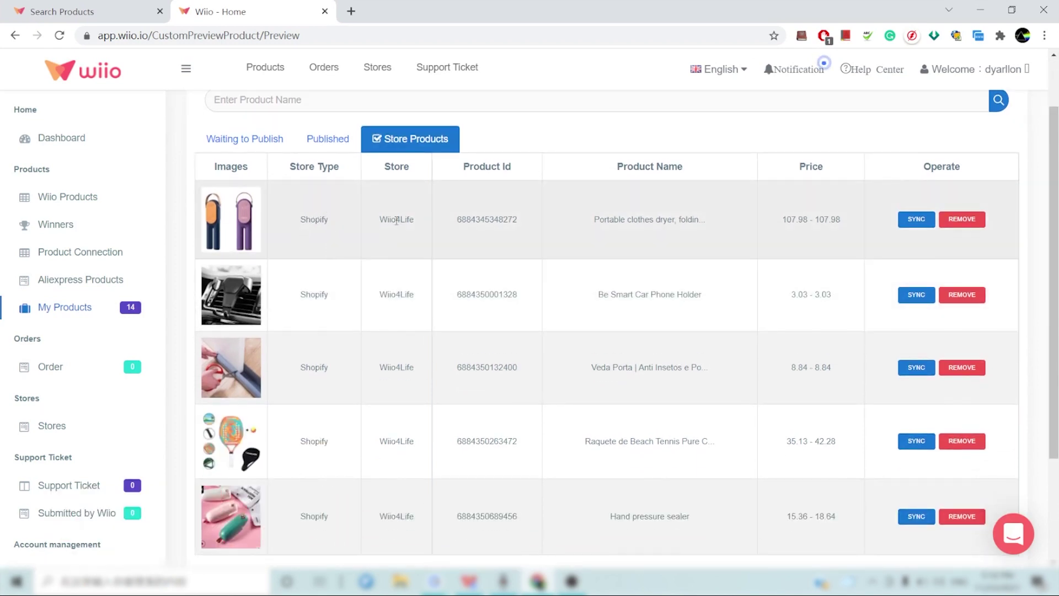
# - Highlight the Wiio4Life store name on entries in the store products list to check which store they belong to
pyautogui.moveTo(380, 220); pyautogui.dragTo(418, 223)
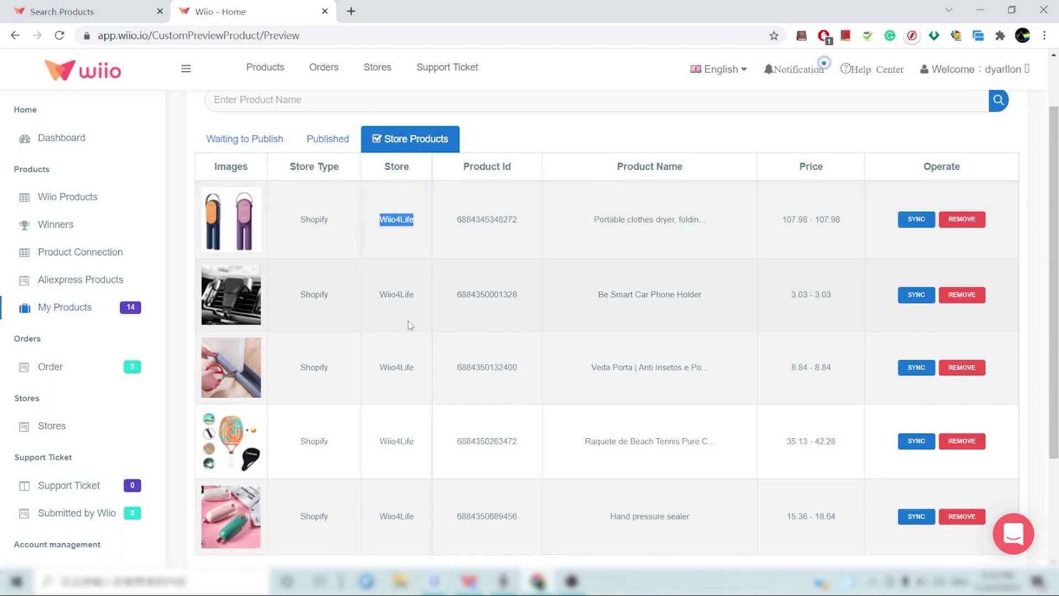
pyautogui.scroll(-2, 407, 331)
pyautogui.moveTo(385, 296); pyautogui.dragTo(417, 299)
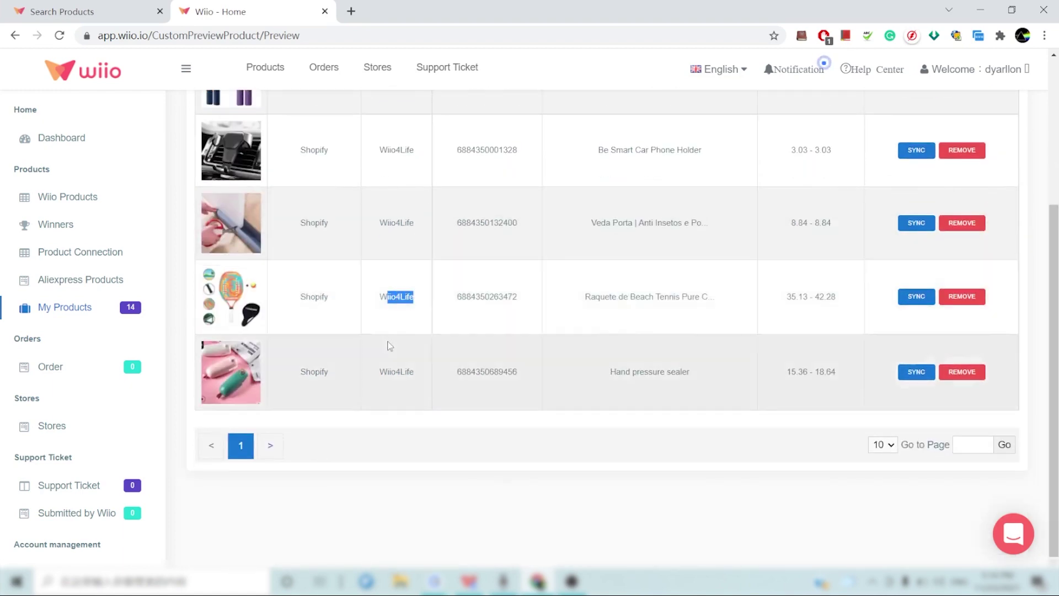
pyautogui.scroll(3, 390, 343)
pyautogui.click(403, 324)
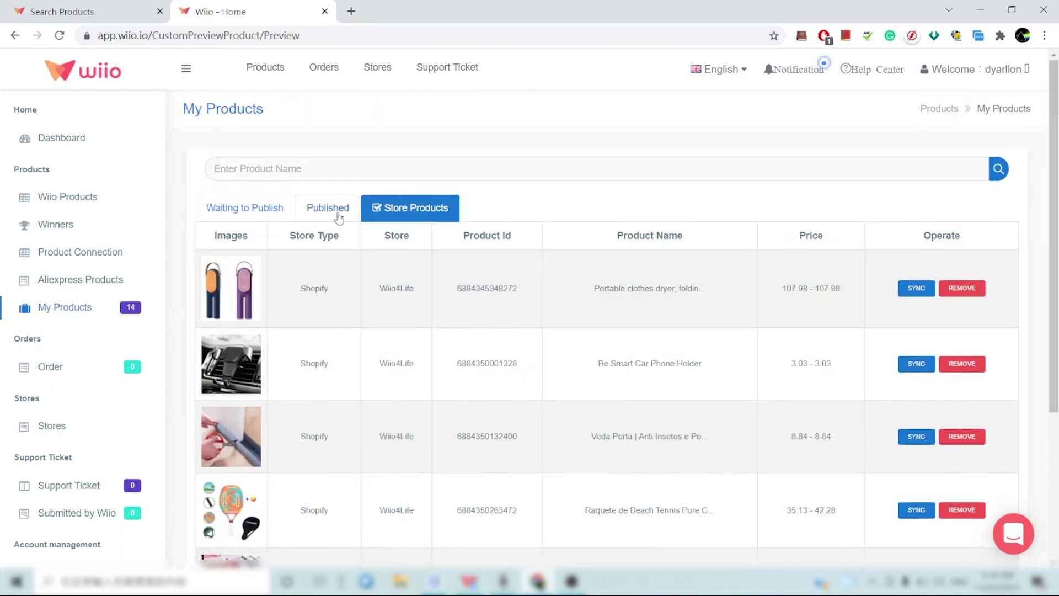
# - Return to the products waiting to publish and review their names, prices, creation times and available operations
pyautogui.click(244, 214)
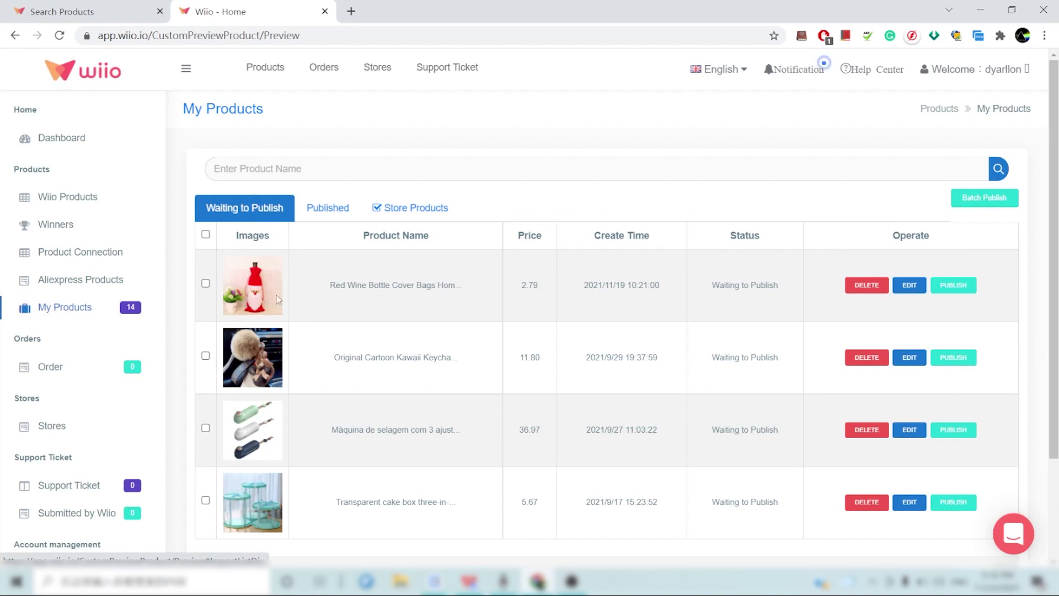
pyautogui.scroll(-3, 252, 340)
pyautogui.scroll(3, 391, 433)
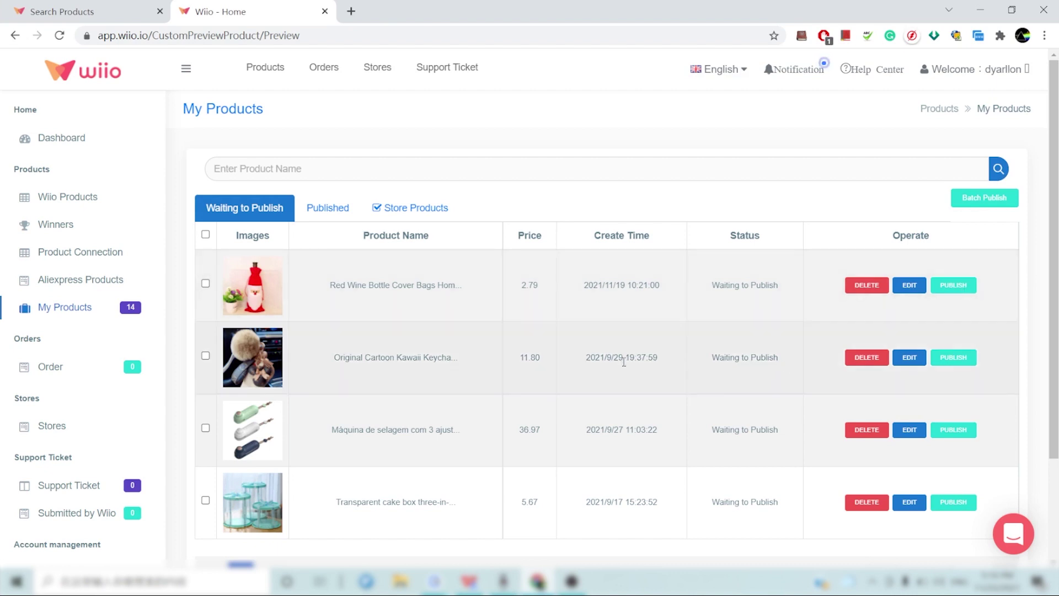
pyautogui.scroll(-2, 441, 307)
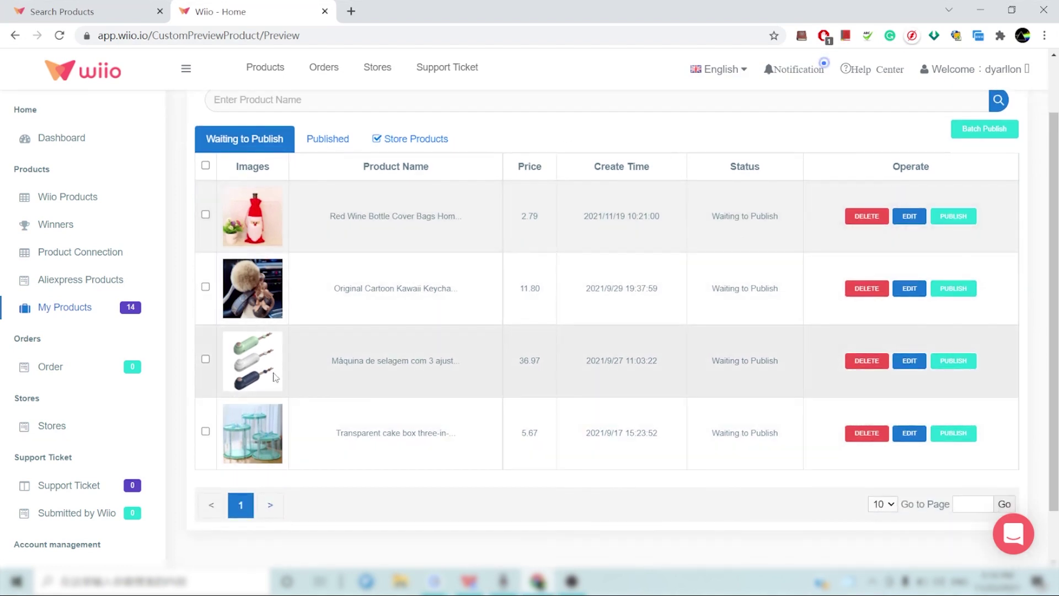
pyautogui.scroll(2, 275, 377)
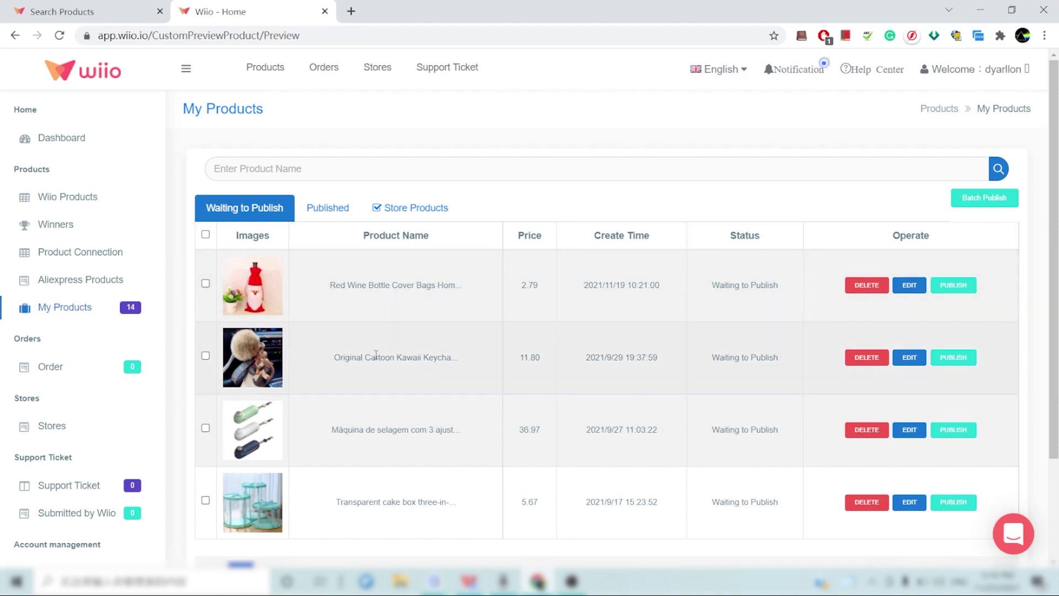
pyautogui.scroll(-3, 376, 354)
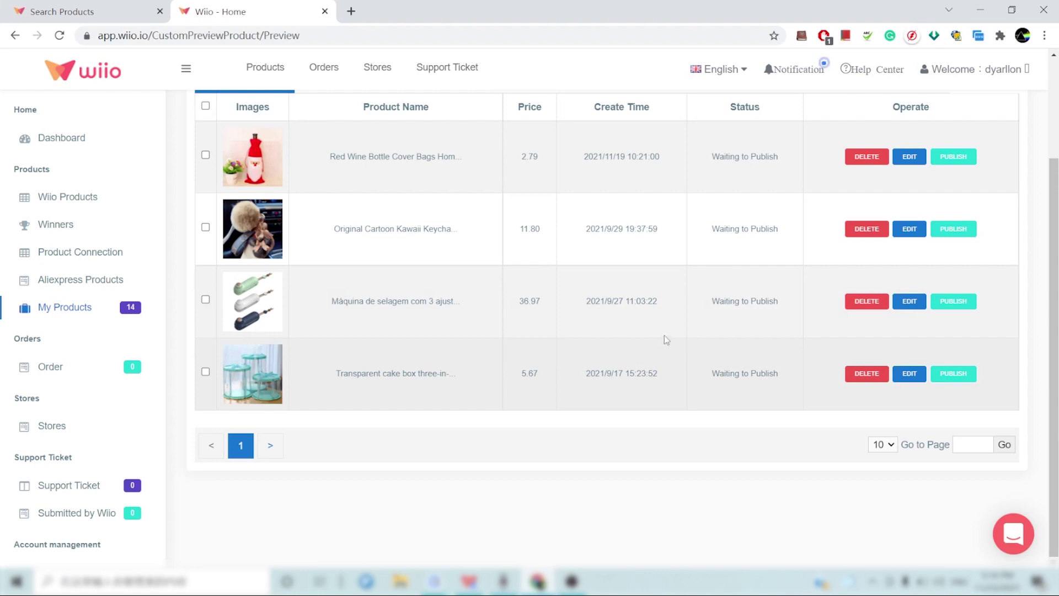
pyautogui.scroll(3, 635, 301)
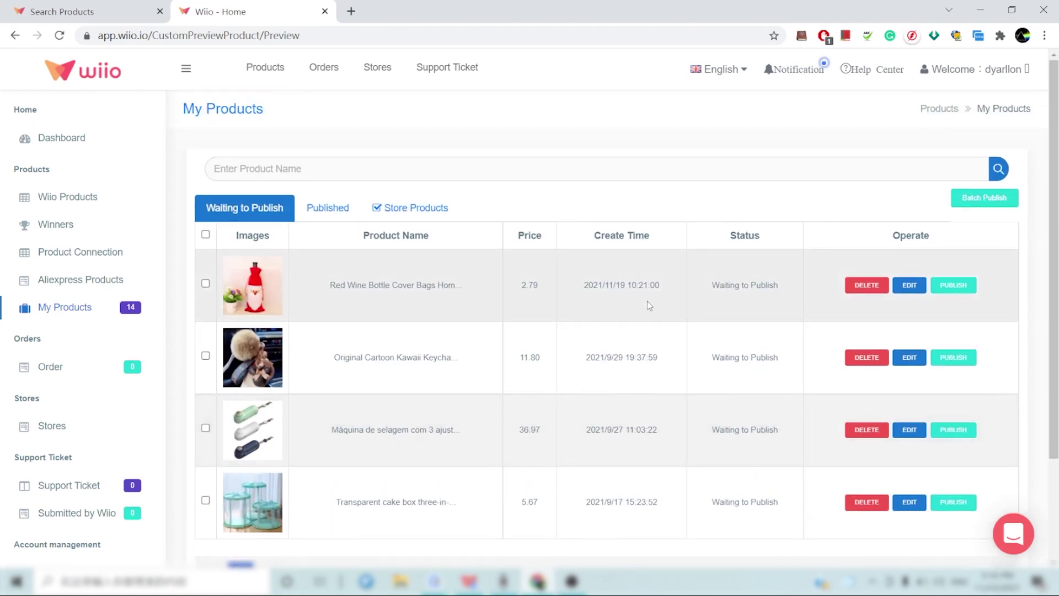
# - Display the published products and examine their names, prices and statuses, including the ENZO VERDICT listing
pyautogui.click(326, 210)
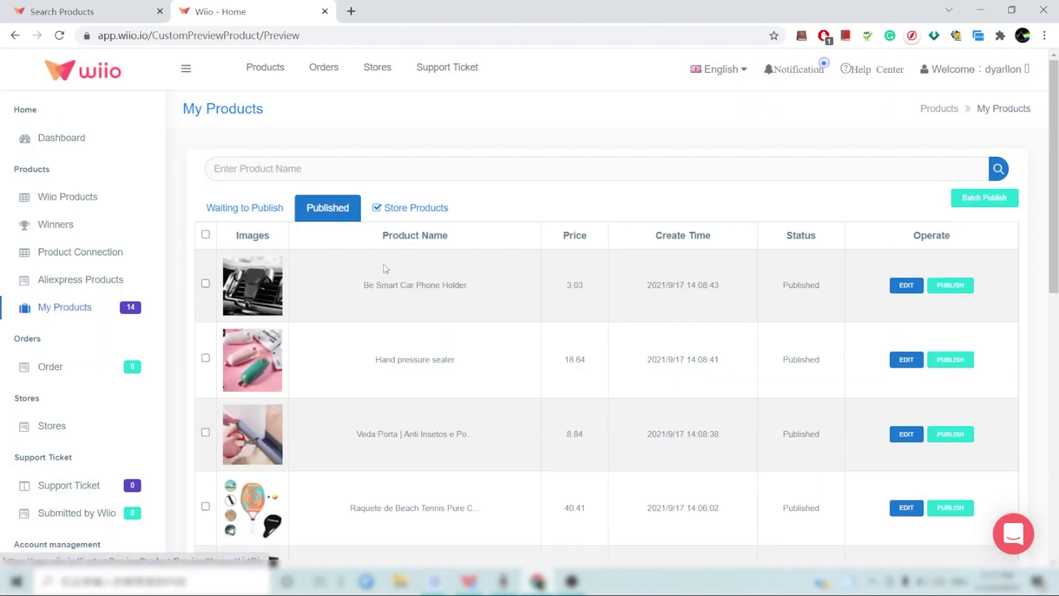
pyautogui.scroll(-1, 386, 270)
pyautogui.scroll(-2, 392, 276)
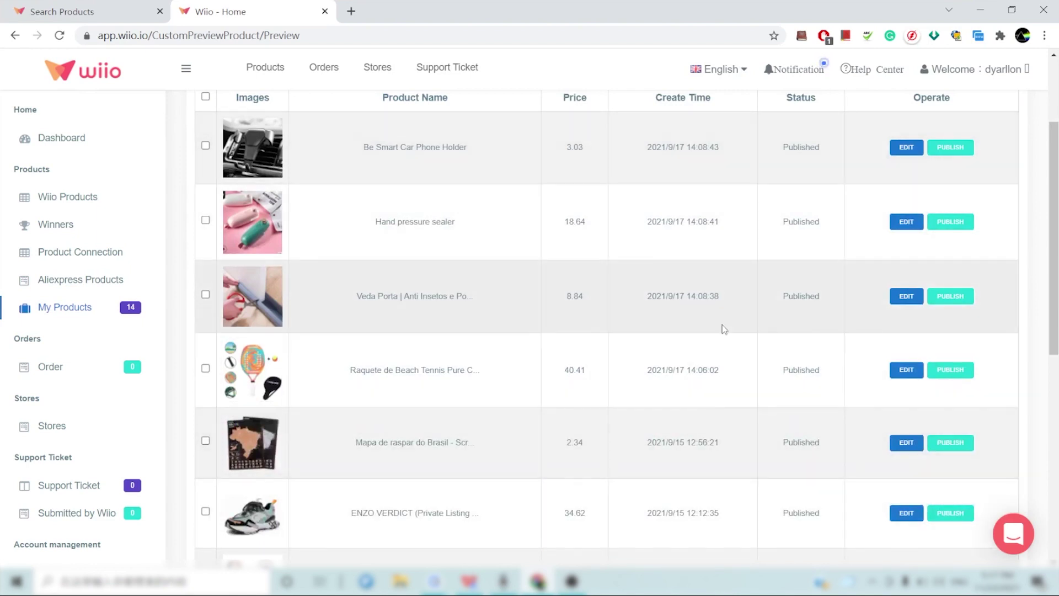
pyautogui.scroll(3, 725, 323)
pyautogui.scroll(-4, 728, 319)
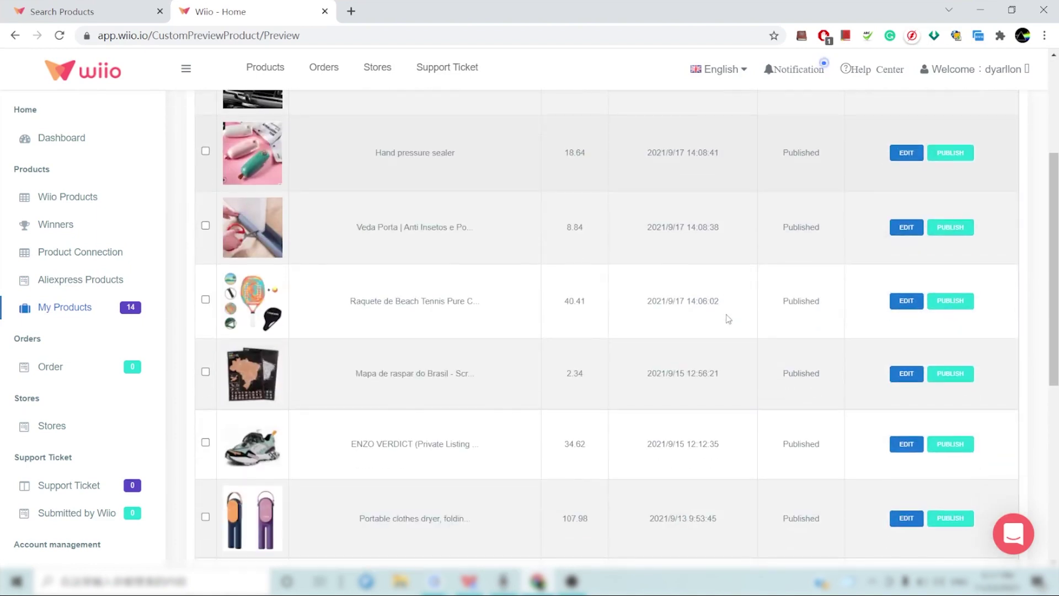
pyautogui.scroll(-1, 725, 319)
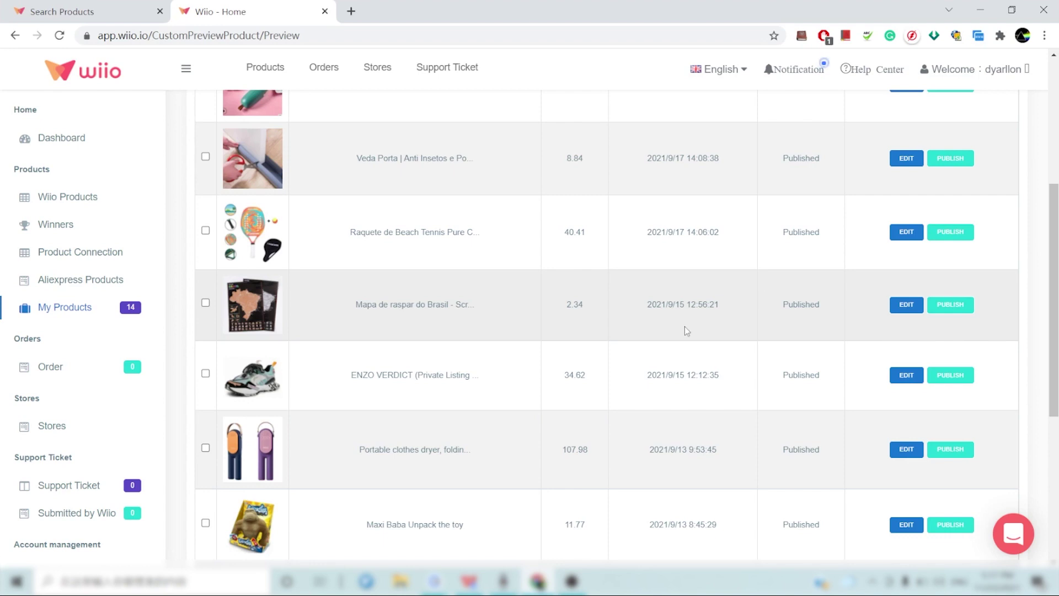
pyautogui.scroll(5, 684, 327)
pyautogui.scroll(-1, 261, 467)
pyautogui.scroll(-3, 262, 467)
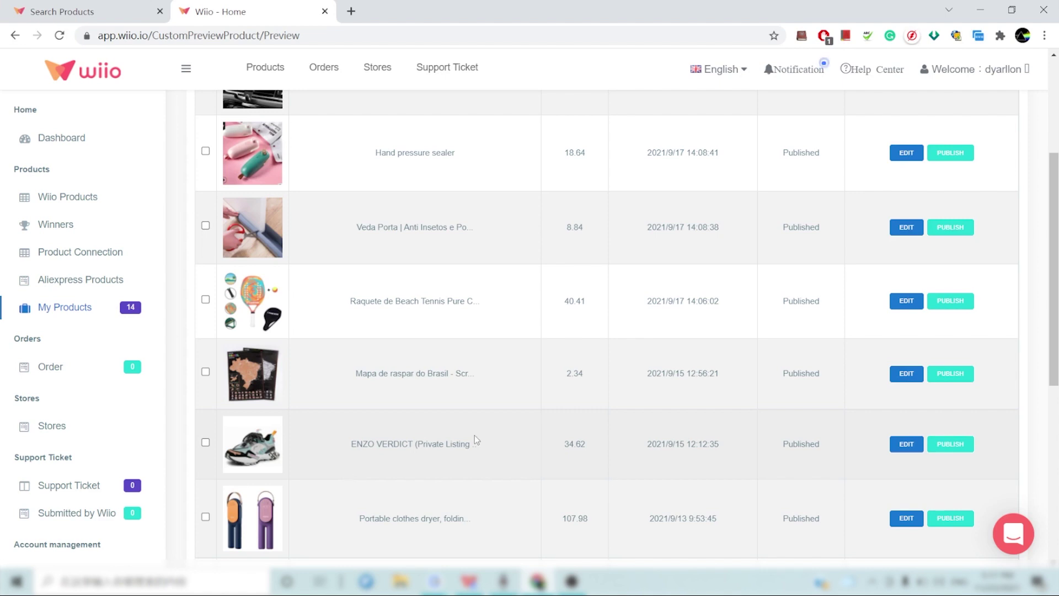
pyautogui.scroll(1, 421, 462)
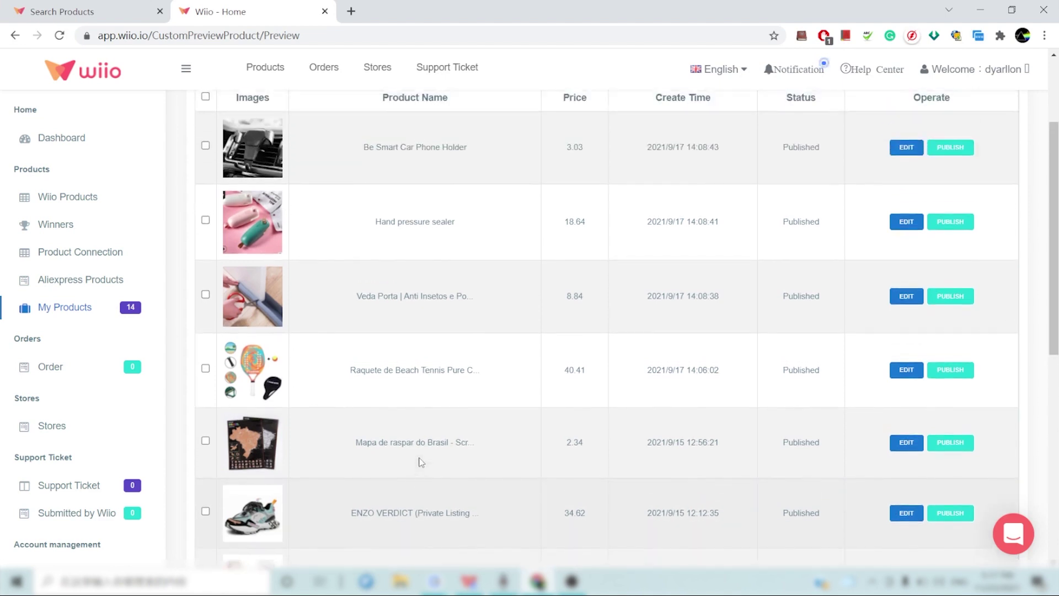
pyautogui.scroll(-2, 387, 462)
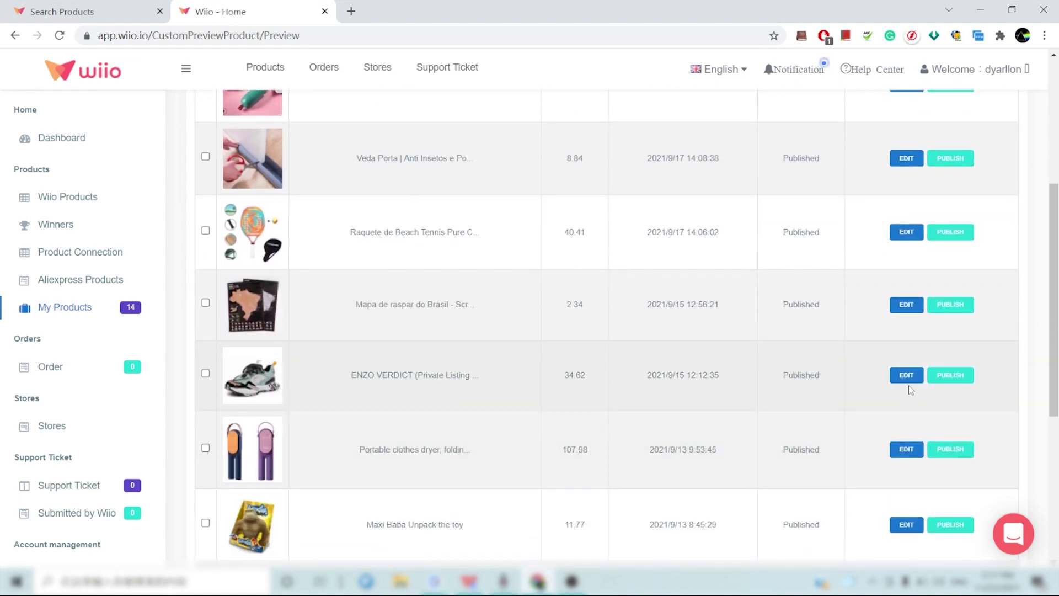
# - Open the published ENZO VERDICT product for editing and assign it to the Wiio4Life store
pyautogui.scroll(2, 572, 373)
pyautogui.scroll(-2, 570, 376)
pyautogui.click(906, 377)
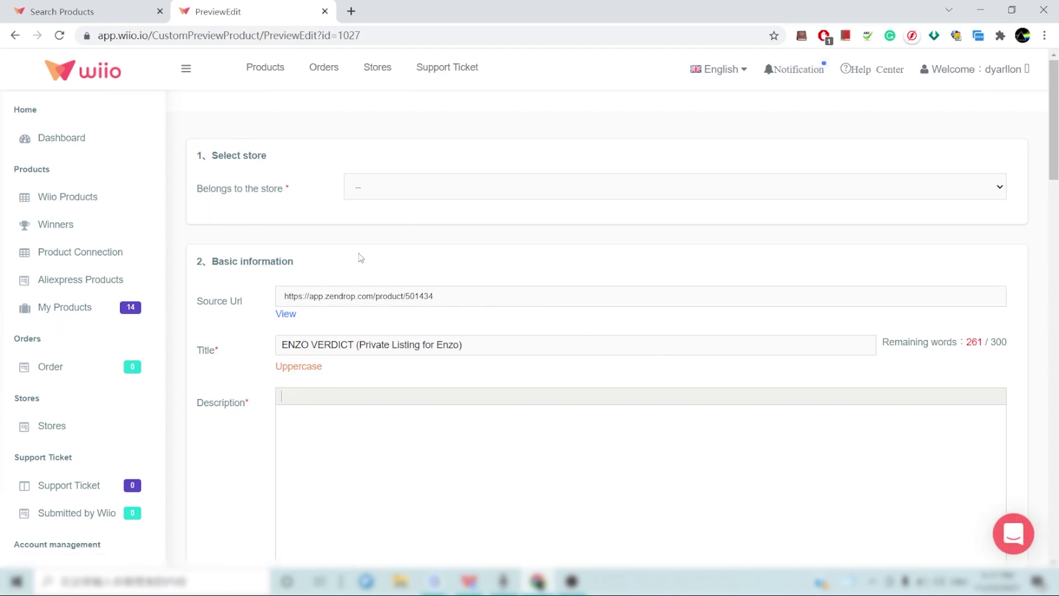
pyautogui.click(938, 193)
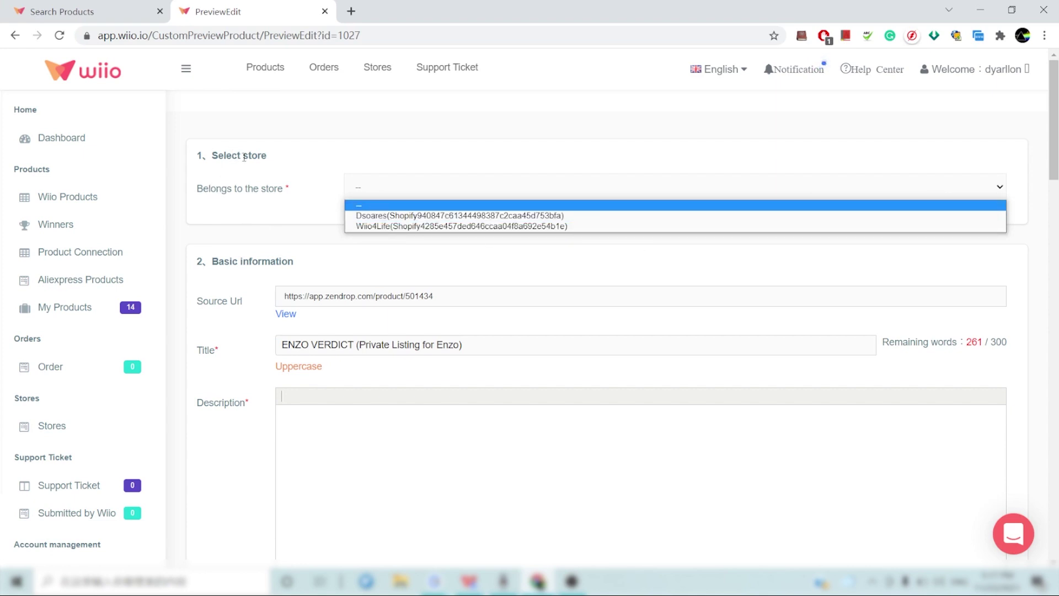
pyautogui.click(368, 227)
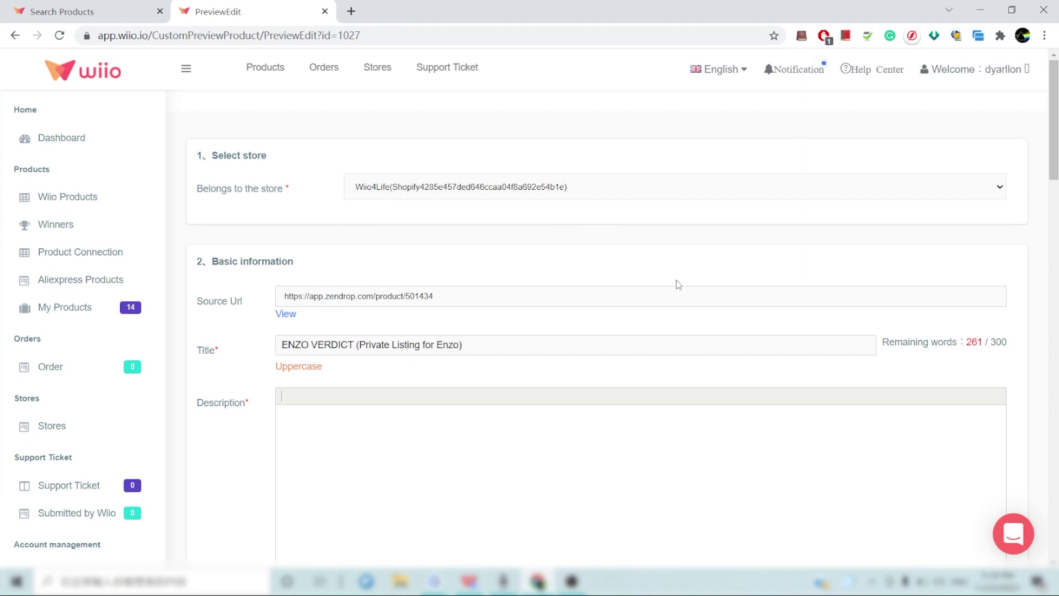
# - Open the ENZO VERDICT product's source page on Zendrop and review its product cost, shipping times and shipping costs
pyautogui.scroll(-1, 539, 220)
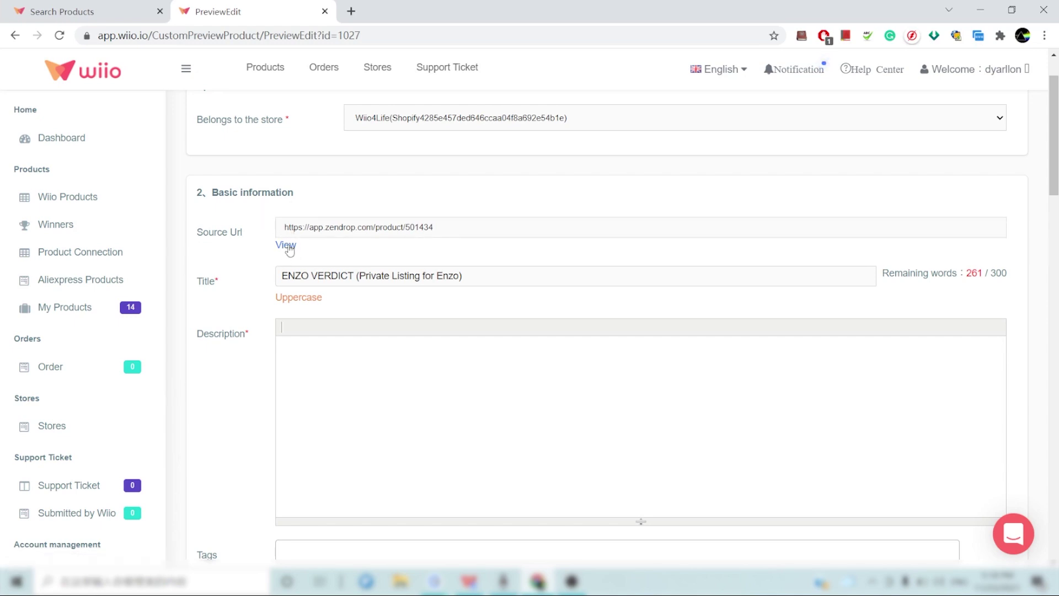
pyautogui.click(287, 245)
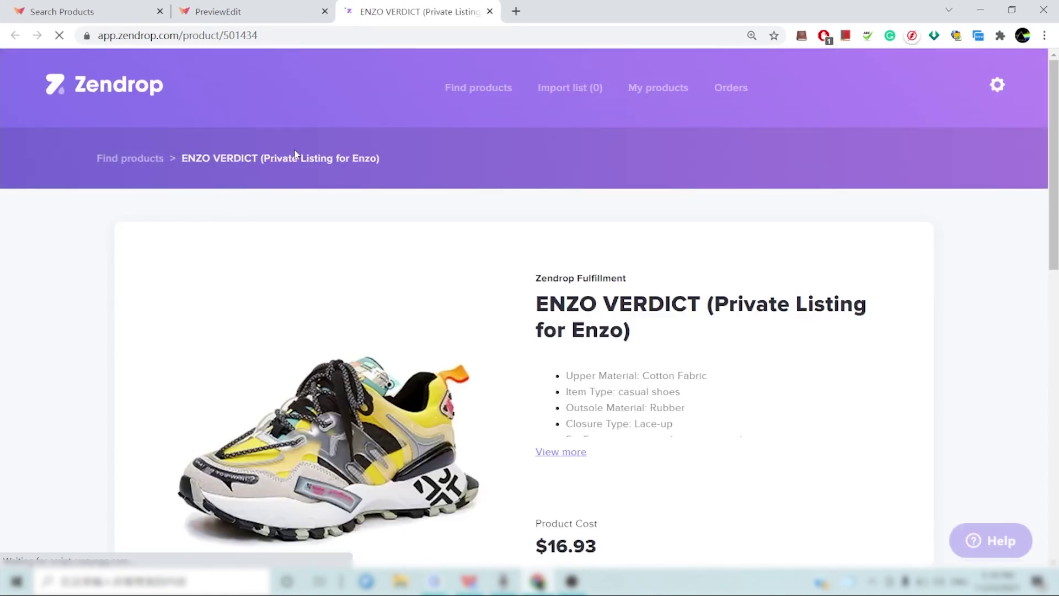
pyautogui.scroll(-2, 859, 286)
pyautogui.scroll(-3, 859, 286)
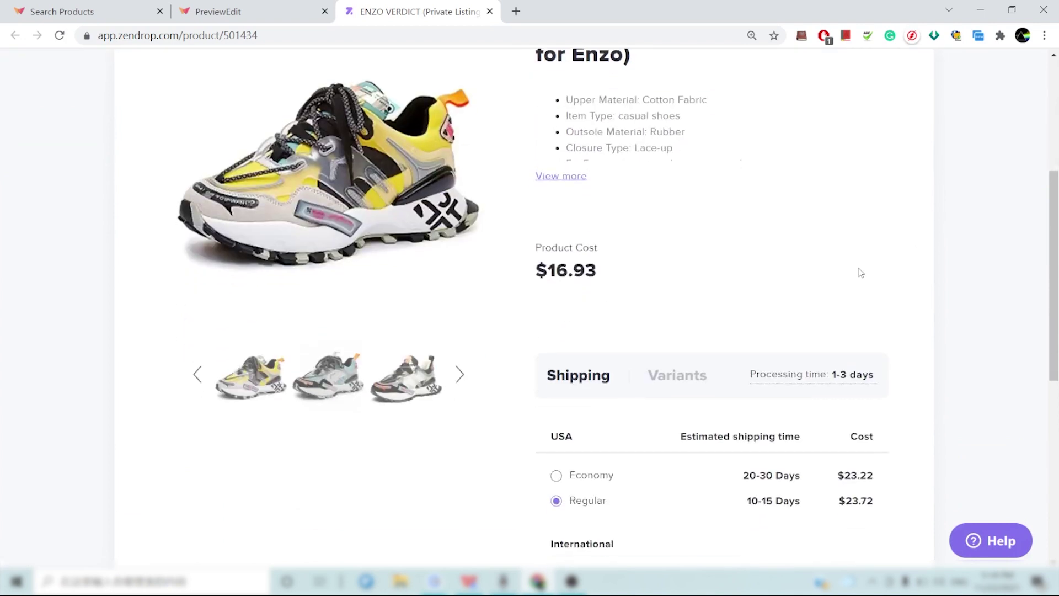
pyautogui.scroll(-1, 866, 271)
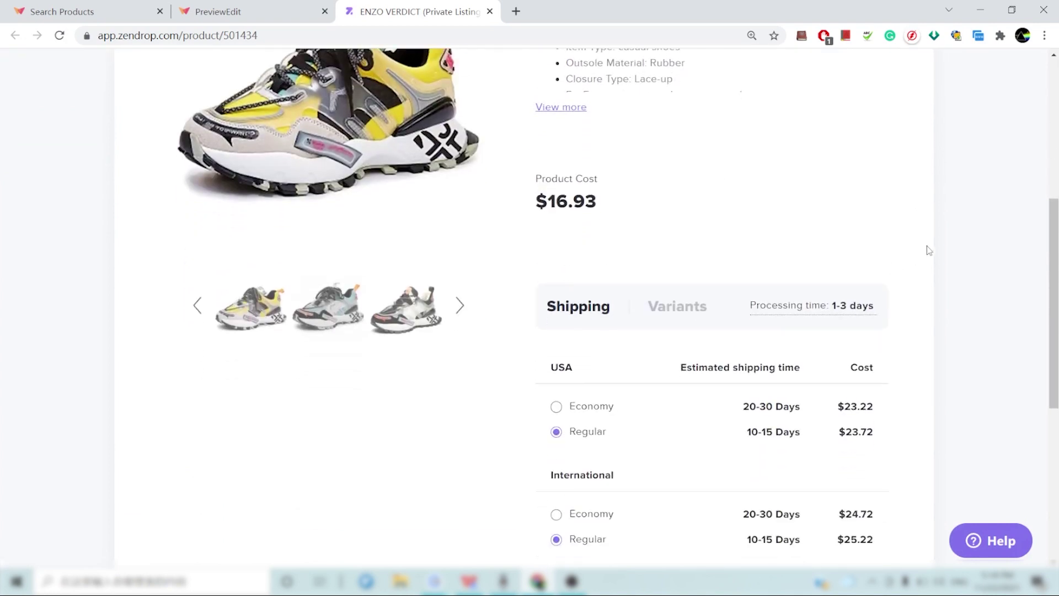
pyautogui.scroll(-1, 929, 250)
pyautogui.scroll(2, 929, 249)
pyautogui.scroll(-4, 924, 260)
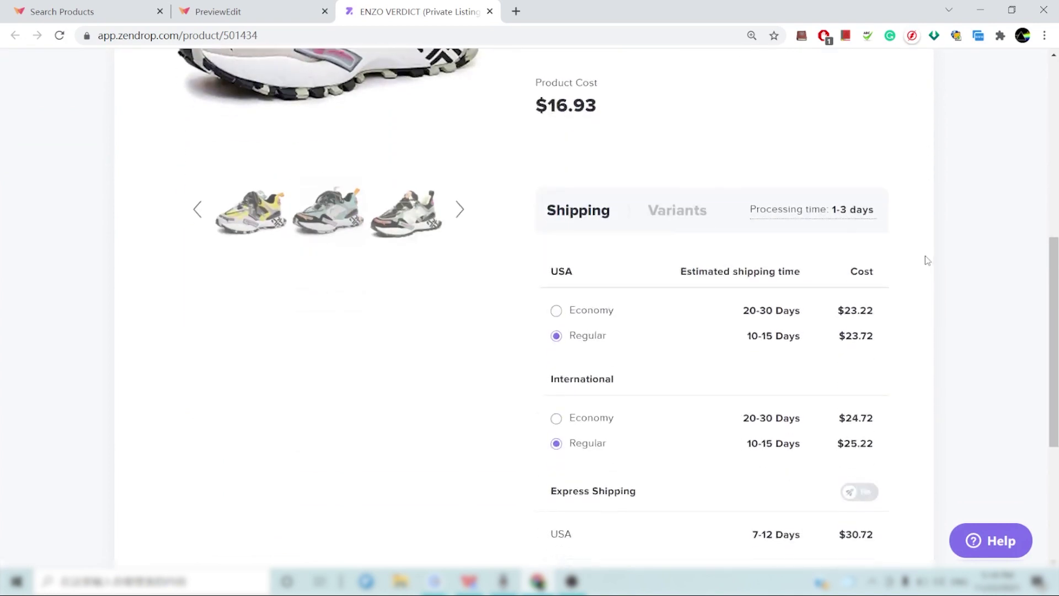
pyautogui.scroll(4, 910, 276)
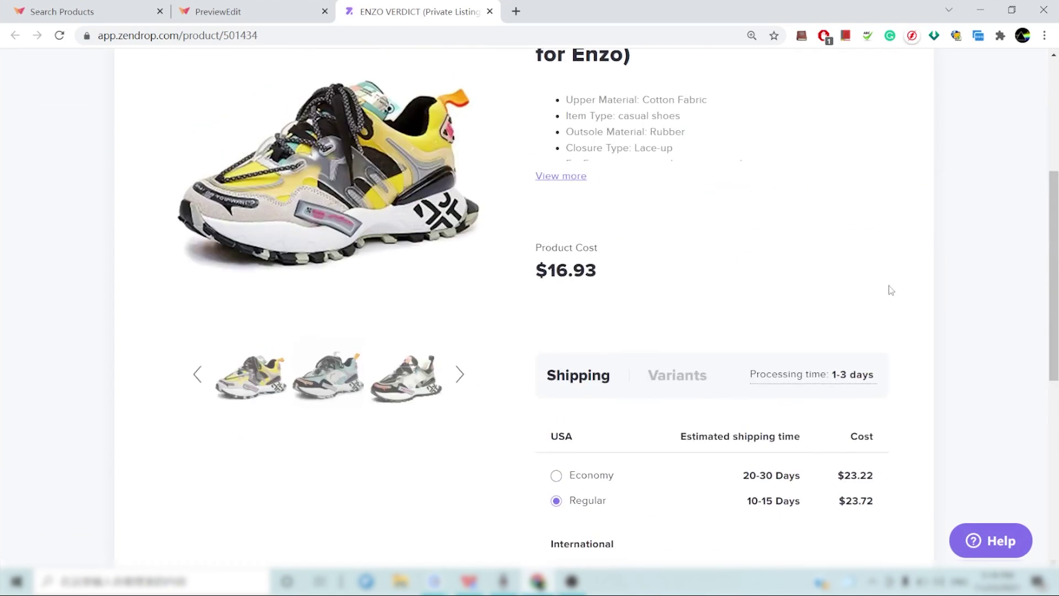
# - Display the shoe's variants on Zendrop, look through their colors, sizes and costs, and highlight the size 36 variant's SKU
pyautogui.click(668, 381)
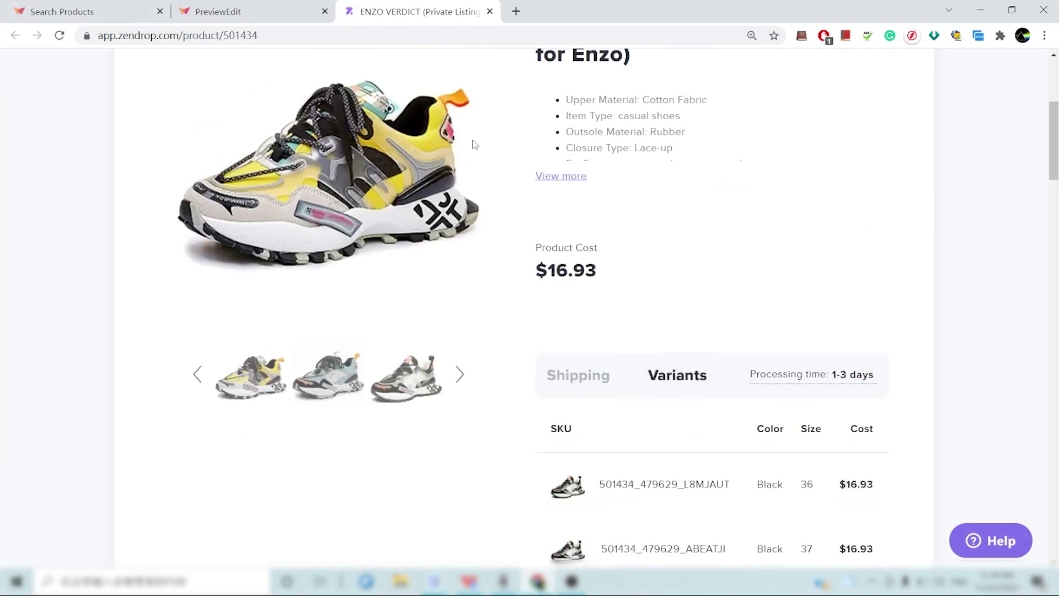
pyautogui.scroll(-1, 810, 236)
pyautogui.scroll(-2, 816, 235)
pyautogui.scroll(-3, 822, 231)
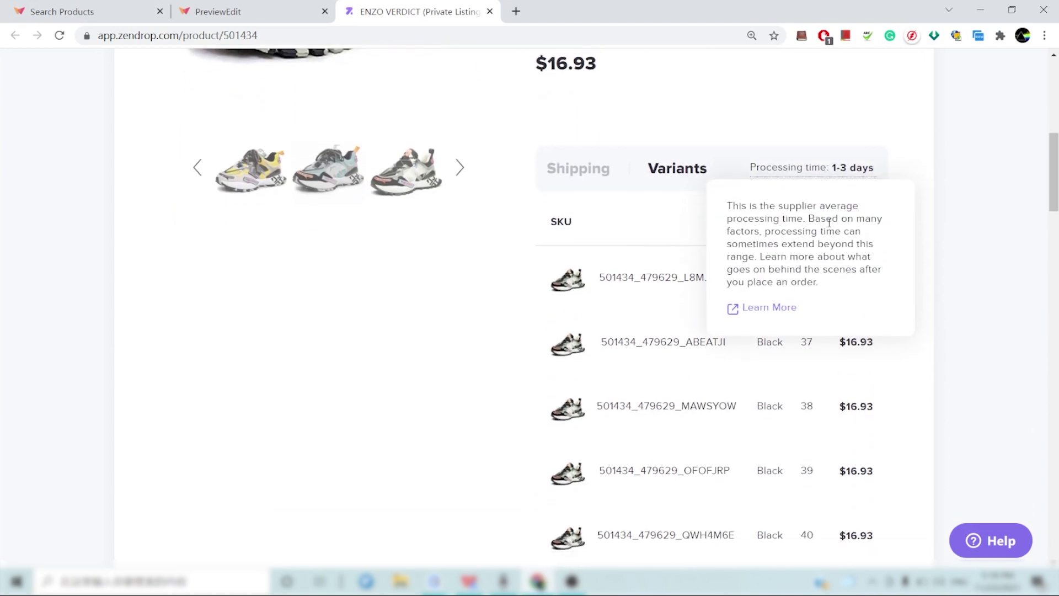
pyautogui.scroll(3, 1019, 270)
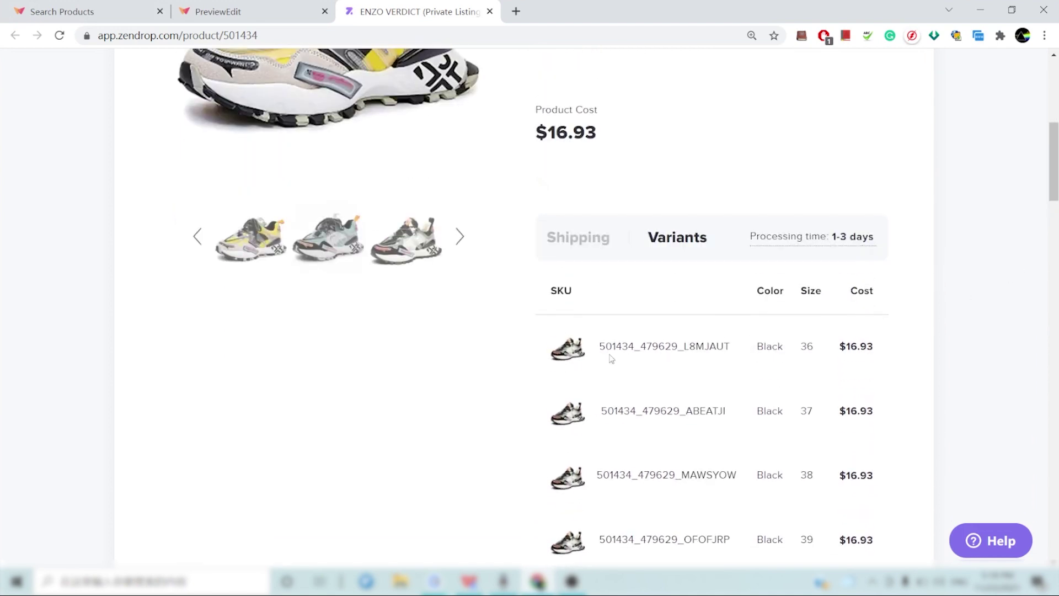
pyautogui.moveTo(600, 348); pyautogui.dragTo(711, 343)
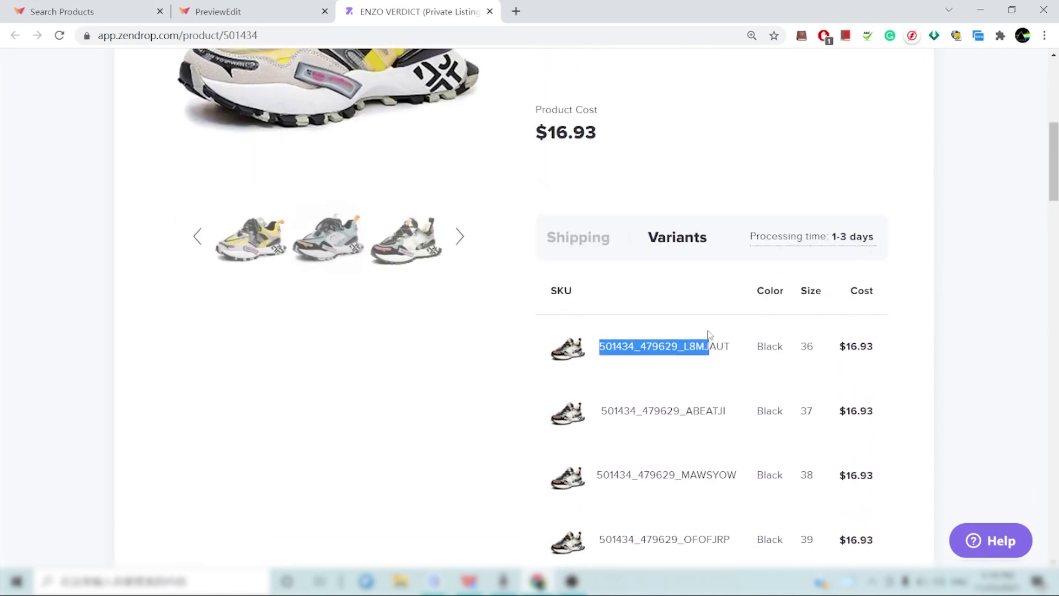
# - Highlight the size 36 variant's color on Zendrop and browse the shoe's photos through to the women's shoe size table
pyautogui.doubleClick(769, 347)
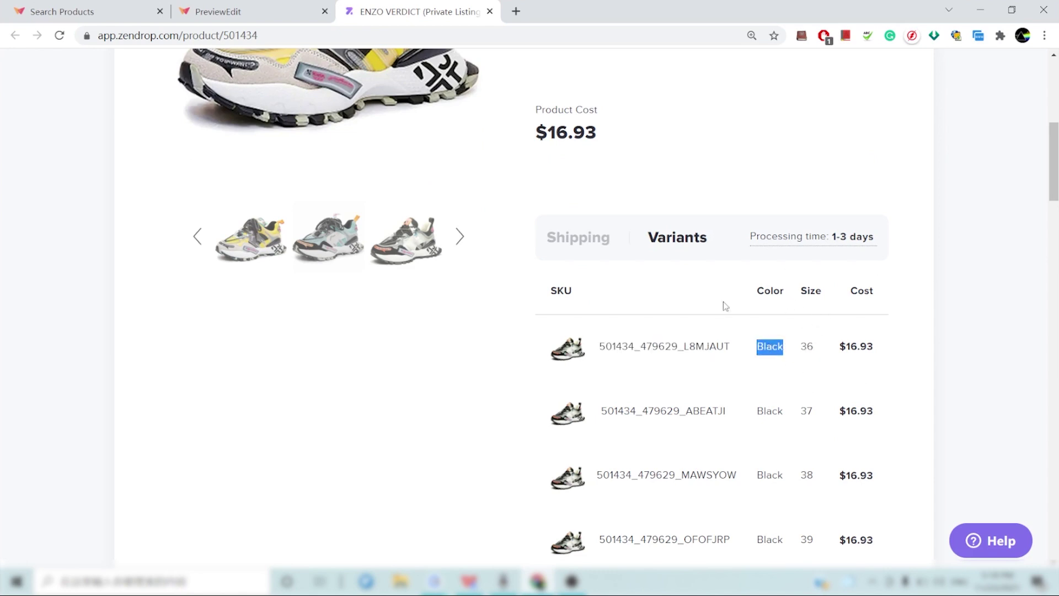
pyautogui.scroll(3, 420, 231)
pyautogui.click(462, 380)
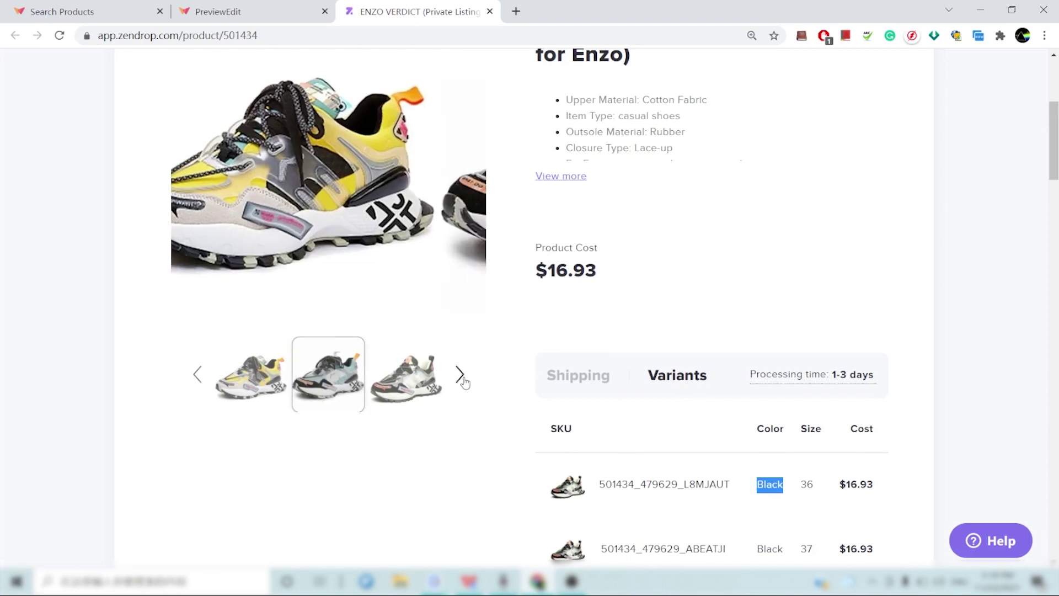
pyautogui.click(465, 382)
pyautogui.click(465, 382)
pyautogui.click(465, 383)
pyautogui.click(465, 383)
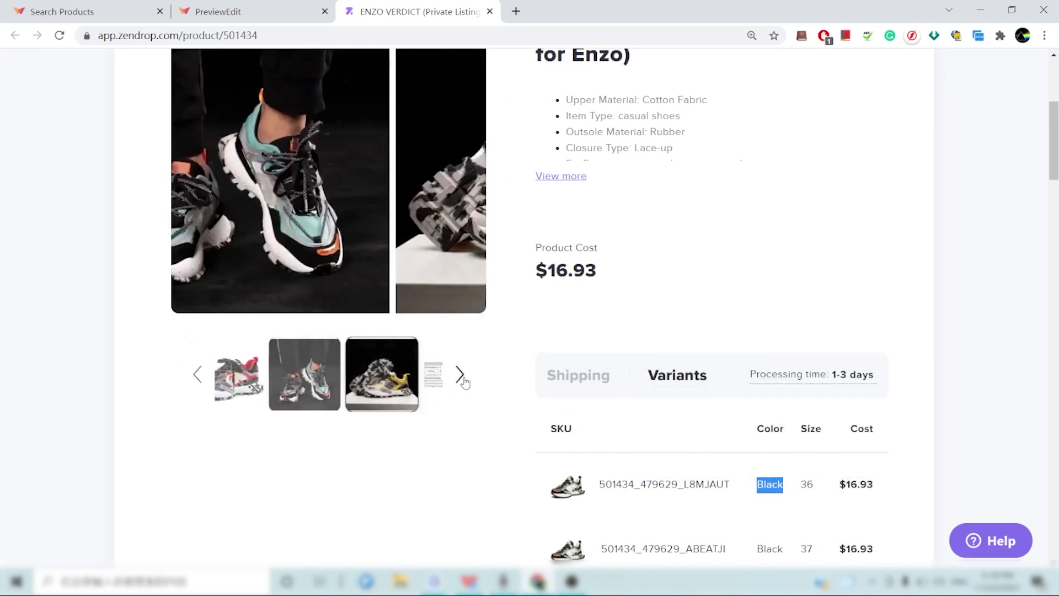
pyautogui.click(464, 383)
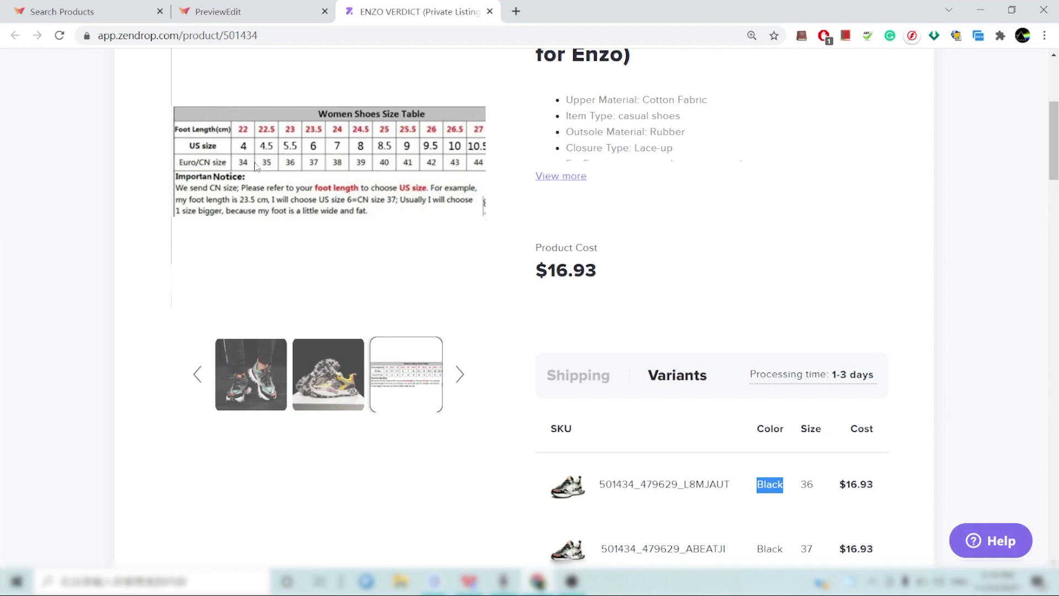
pyautogui.scroll(-1, 472, 160)
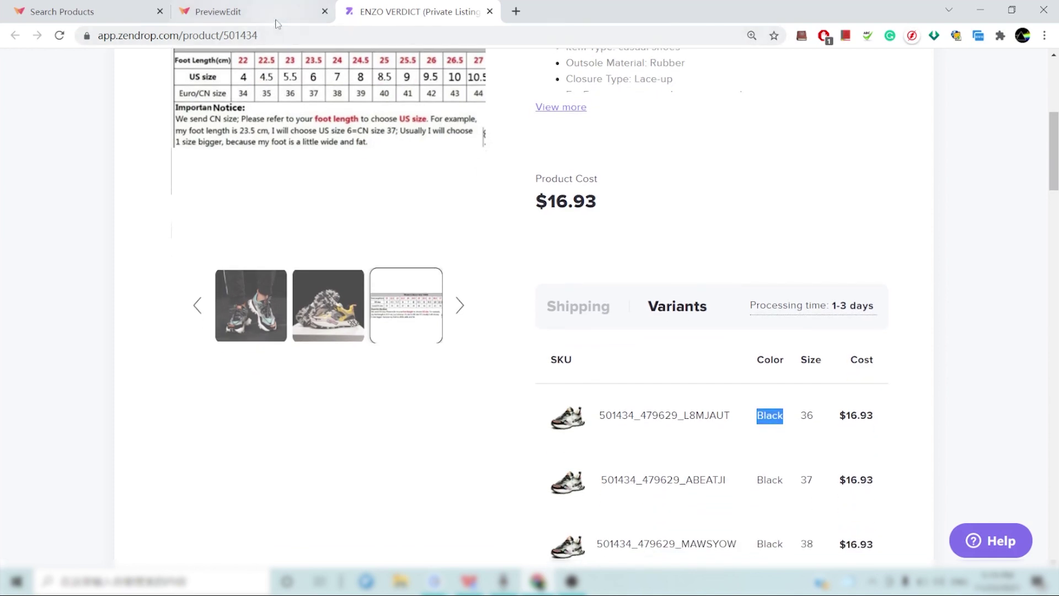
# - Return to the product's edit page on Wiio and enable the Black, Green, Red and Yellow color variants
pyautogui.click(254, 12)
pyautogui.scroll(-3, 546, 243)
pyautogui.scroll(-15, 557, 249)
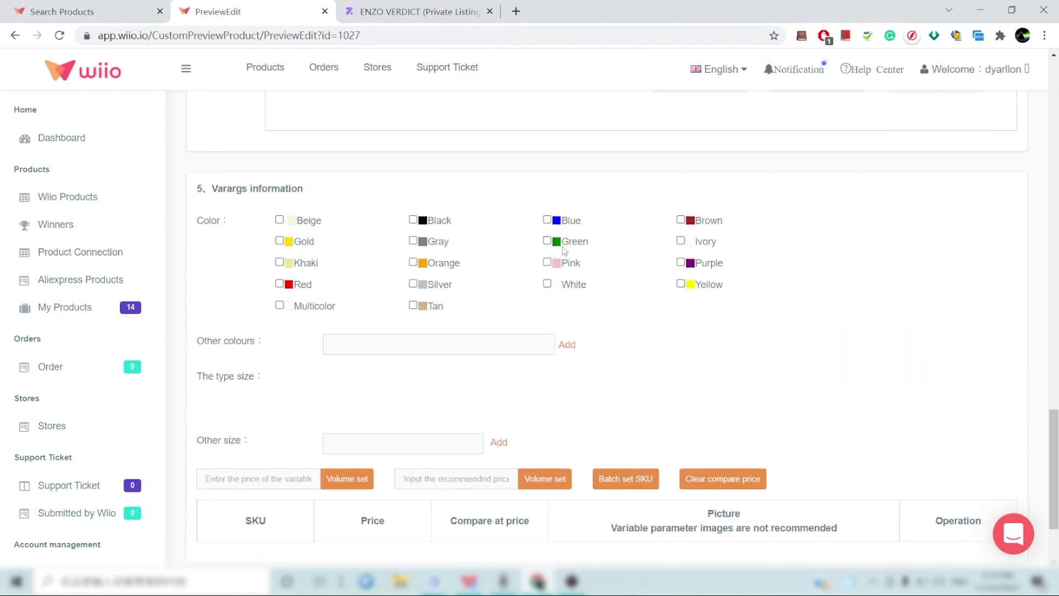
pyautogui.scroll(-2, 564, 251)
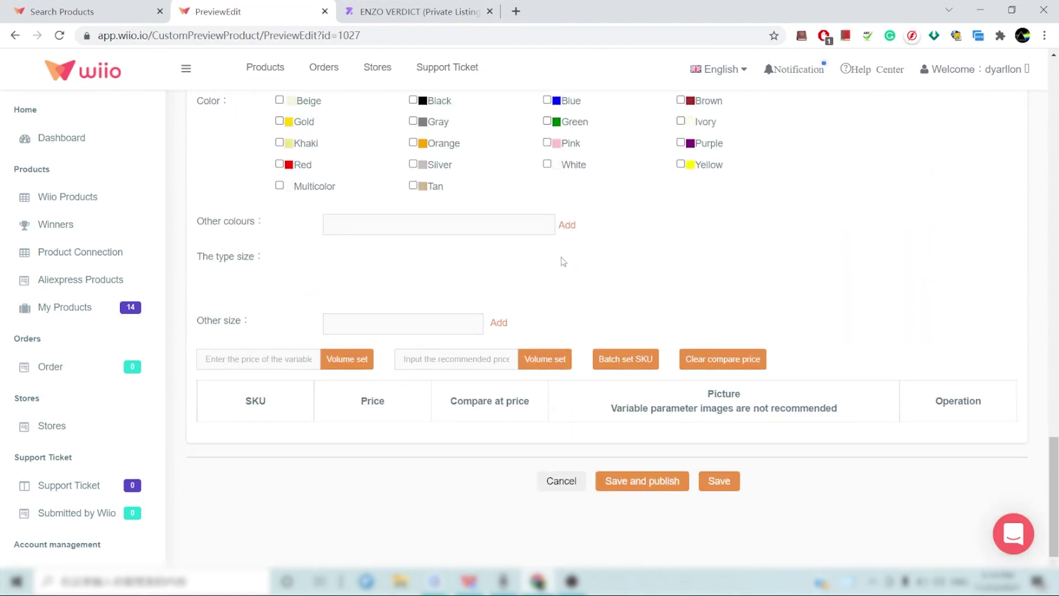
pyautogui.scroll(7, 557, 259)
pyautogui.scroll(-6, 561, 295)
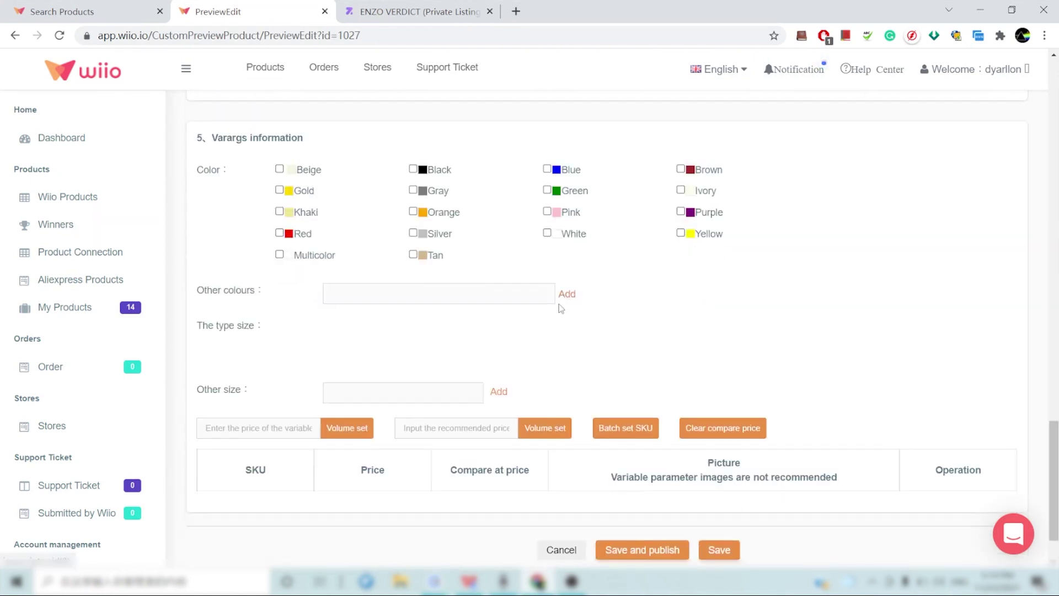
pyautogui.click(413, 169)
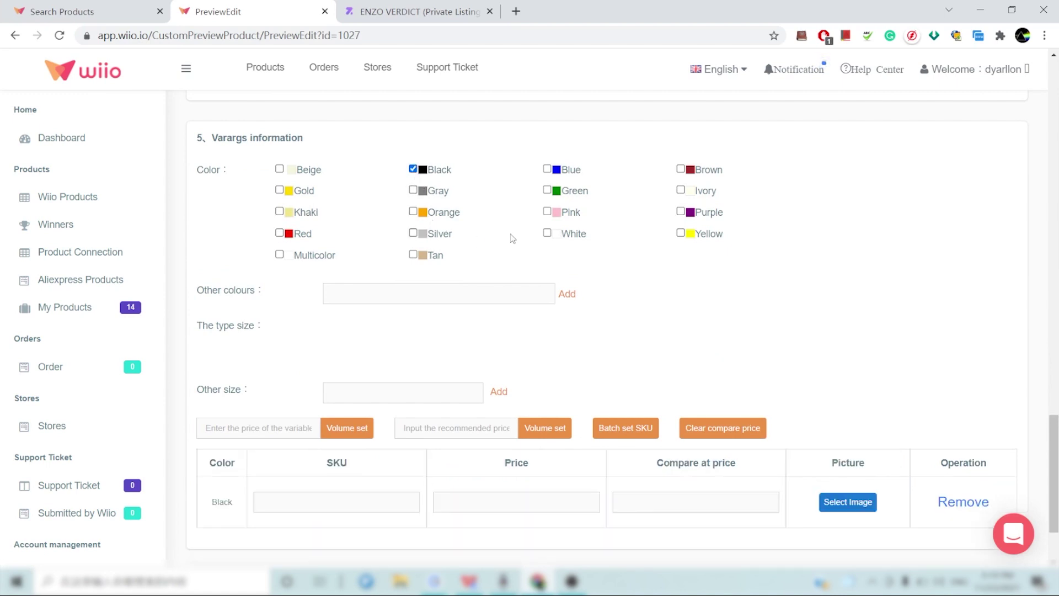
pyautogui.click(547, 191)
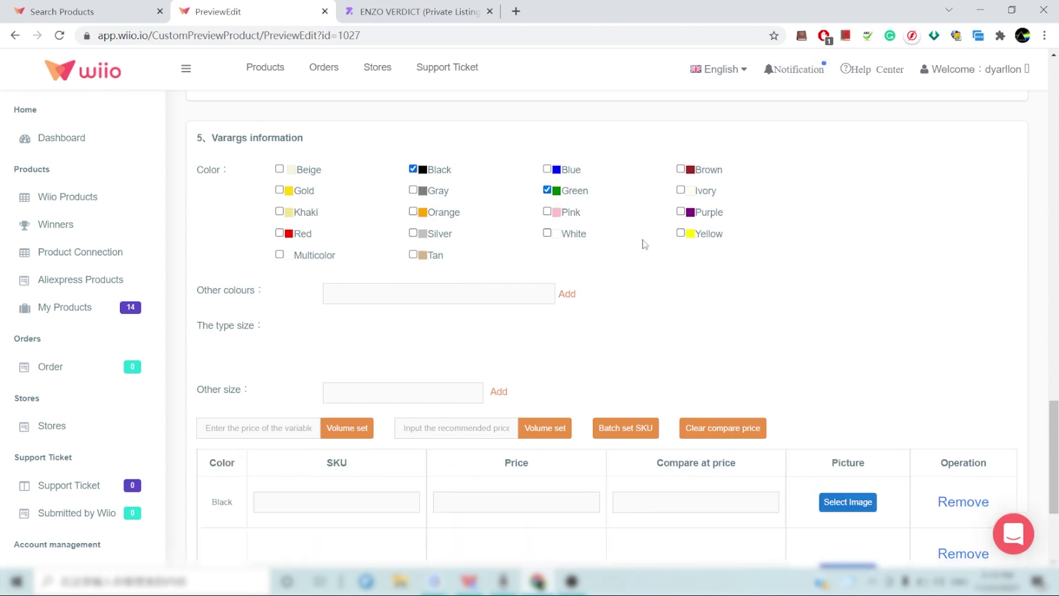
pyautogui.click(280, 233)
pyautogui.click(680, 233)
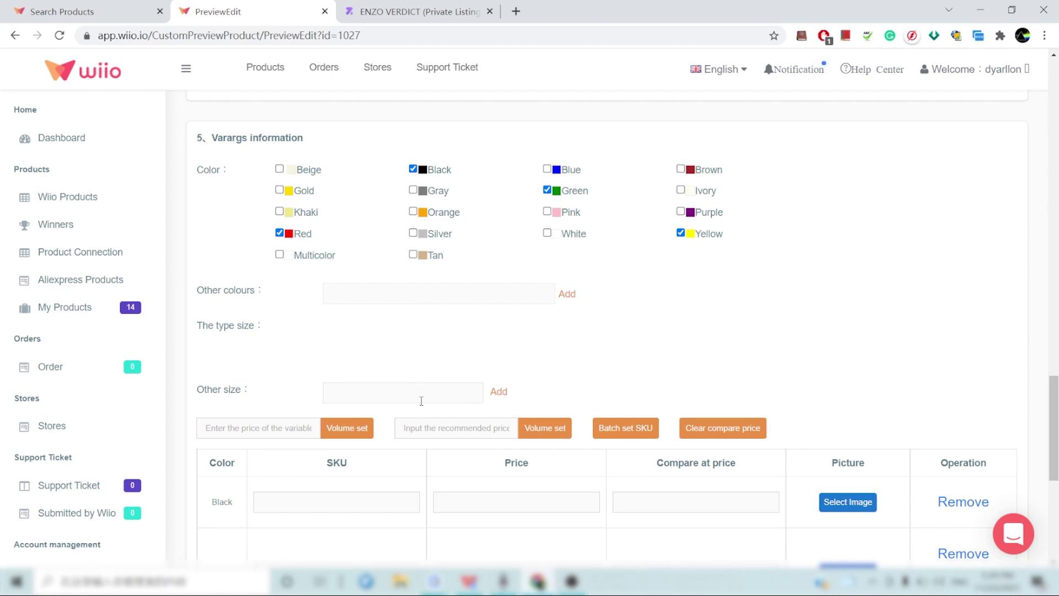
# - Add 36 and 38 as other sizes in the product's variant information
pyautogui.click(357, 398)
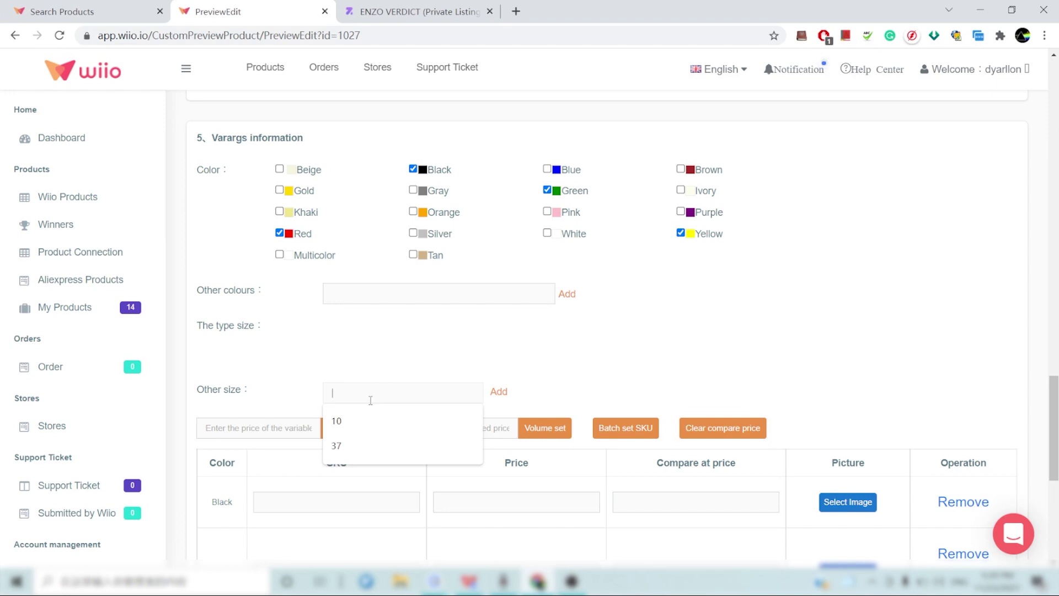
pyautogui.write('36')
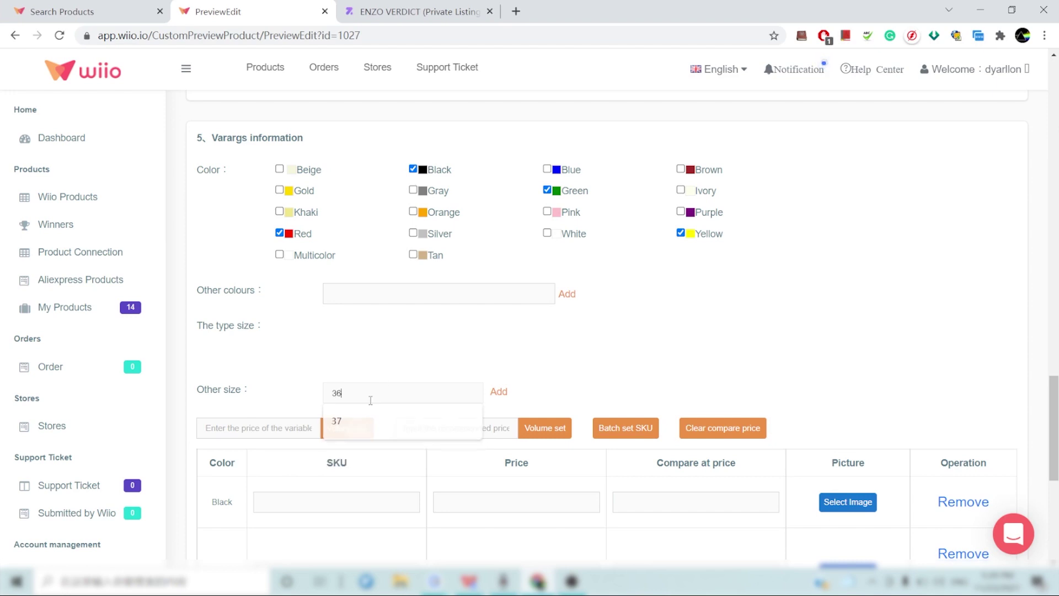
pyautogui.click(498, 392)
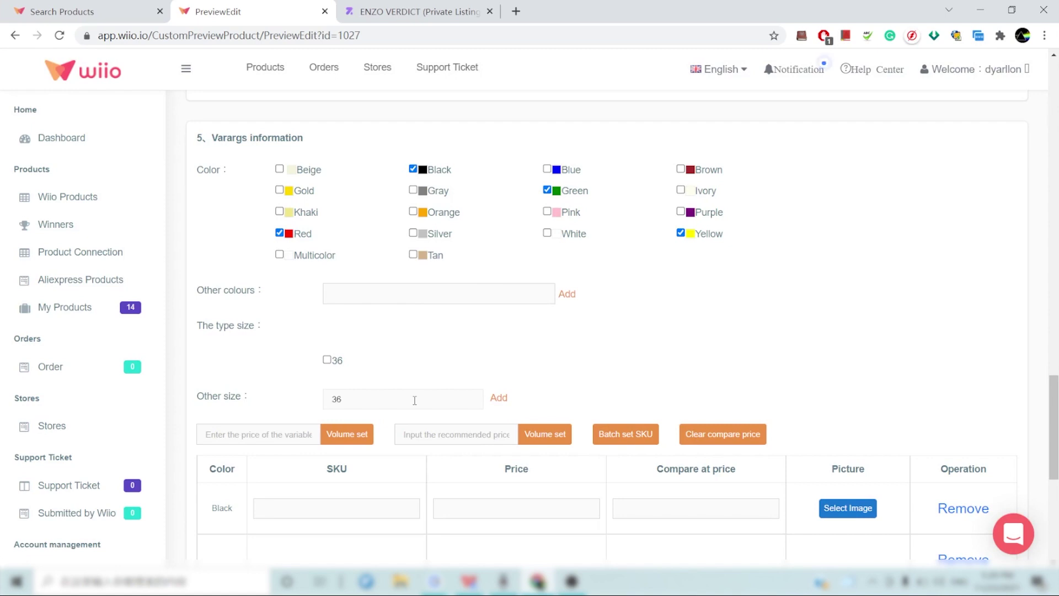
pyautogui.click(414, 400)
pyautogui.press('BackSpace')
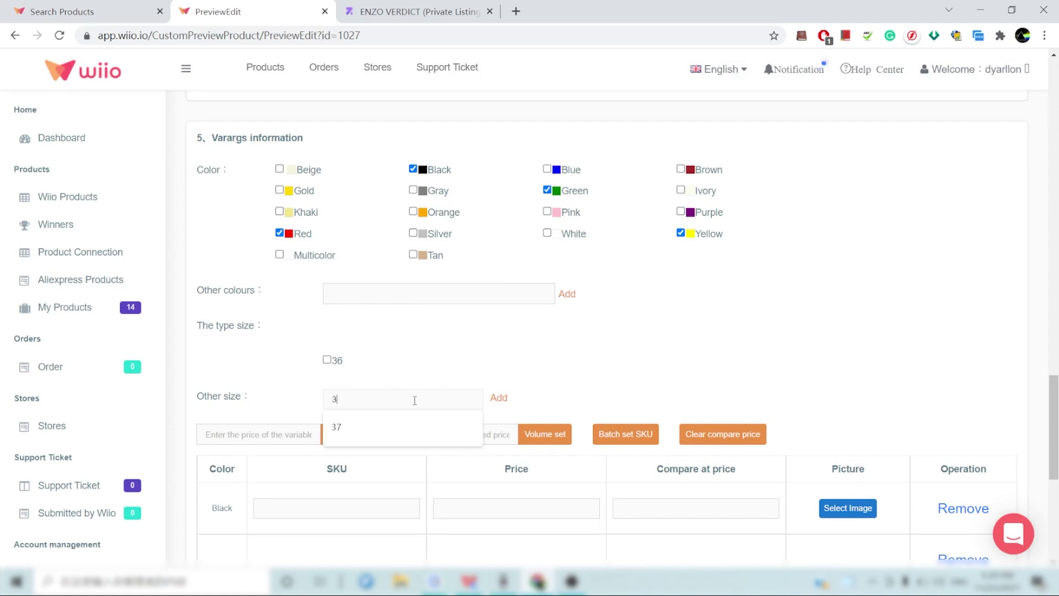
pyautogui.write('8')
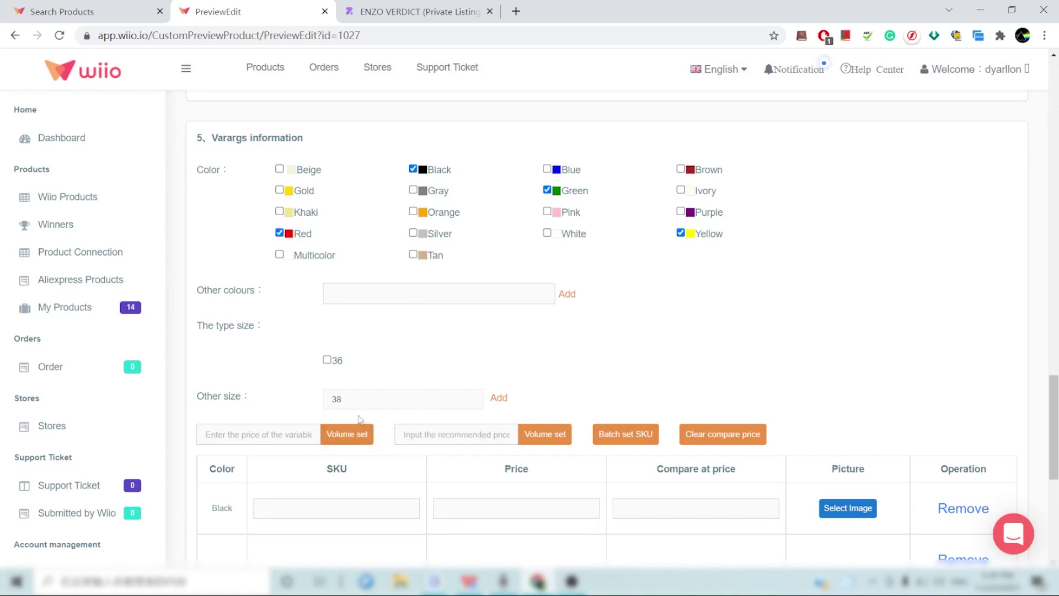
pyautogui.click(499, 397)
# - Review the SKU, price and picture fields of the color variants, and highlight the Compare at price heading
pyautogui.scroll(-2, 562, 330)
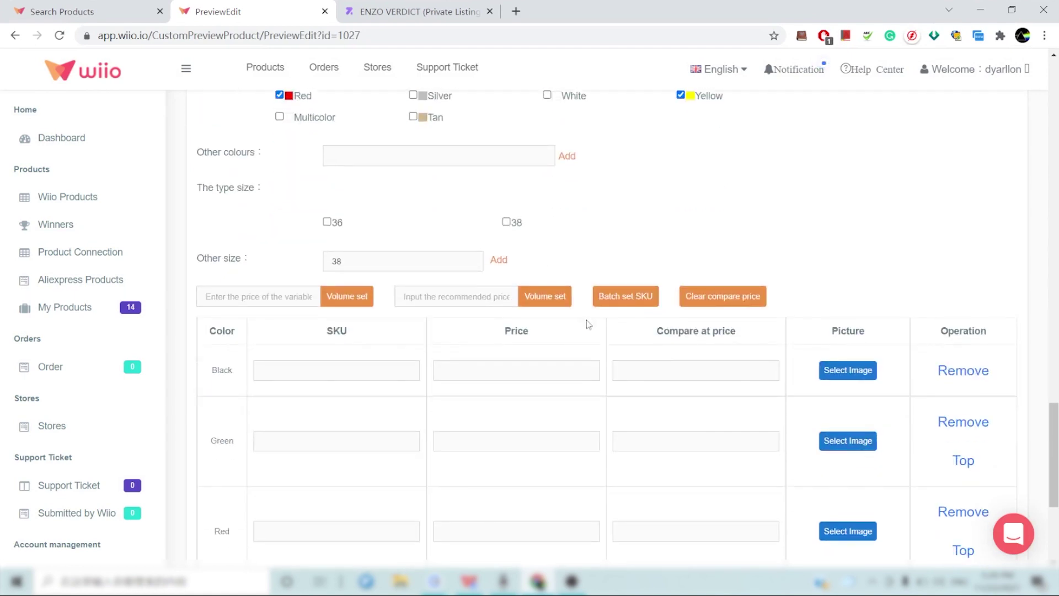
pyautogui.scroll(1, 604, 248)
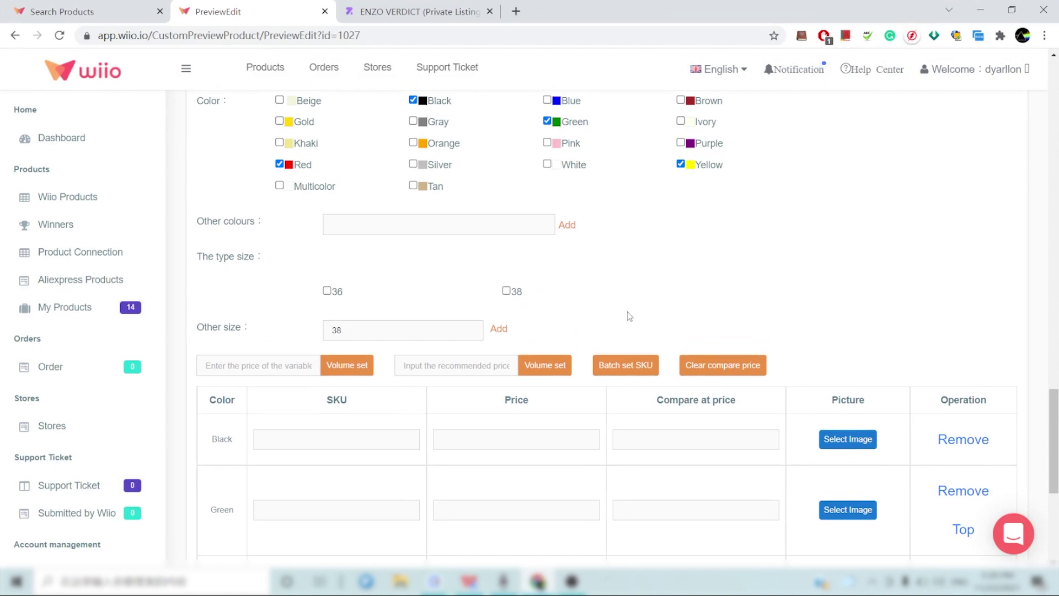
pyautogui.scroll(-1, 617, 334)
pyautogui.scroll(-4, 619, 326)
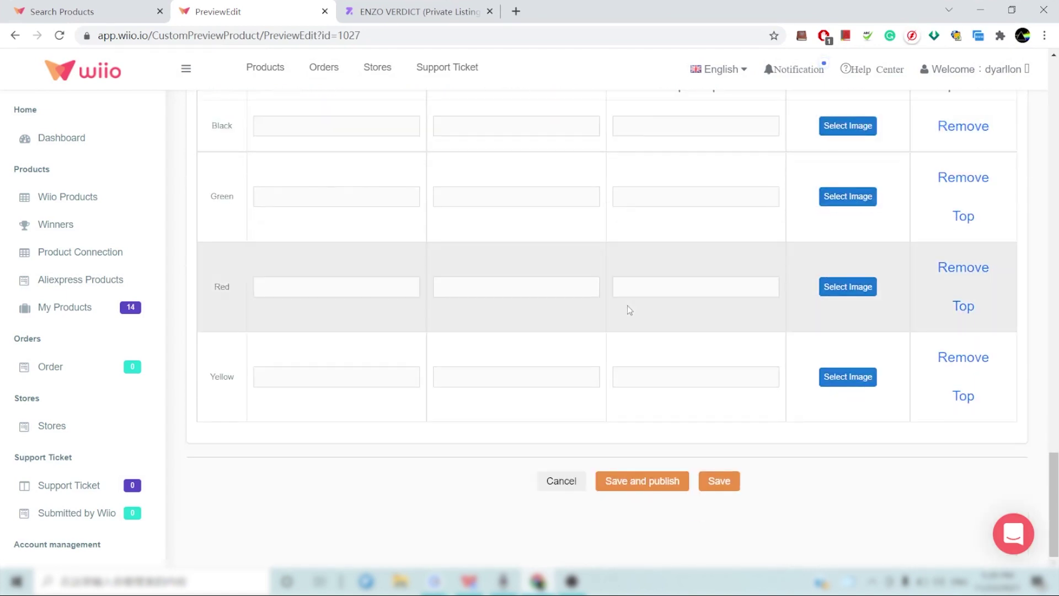
pyautogui.scroll(2, 628, 305)
pyautogui.scroll(-1, 629, 307)
pyautogui.scroll(1, 633, 298)
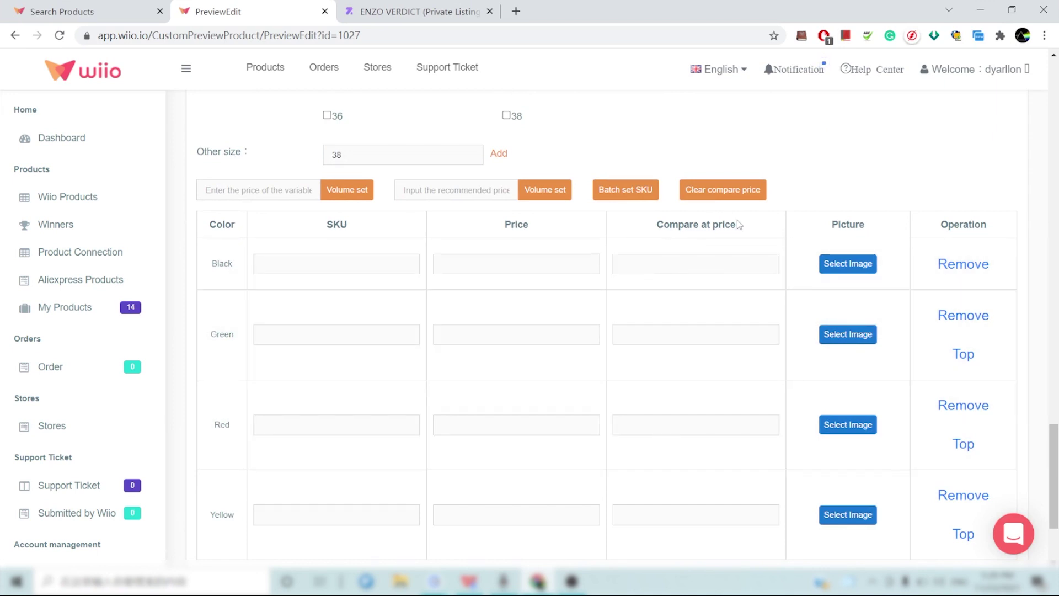
pyautogui.moveTo(743, 226); pyautogui.dragTo(654, 225)
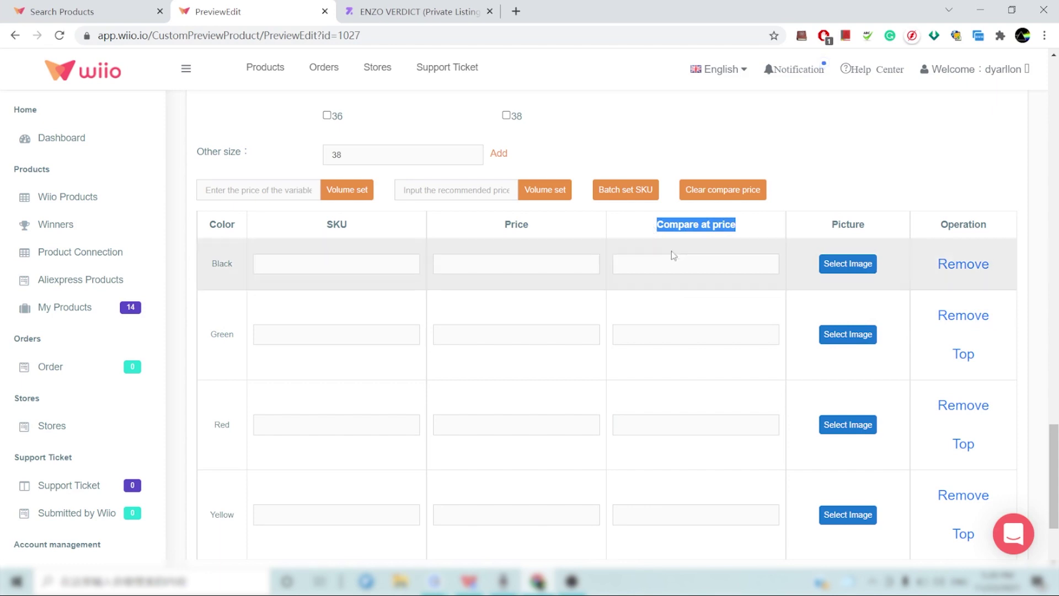
# - Compare the product's main pricing section with the variant price fields, and review its images, SKU, tags and description
pyautogui.scroll(15, 648, 460)
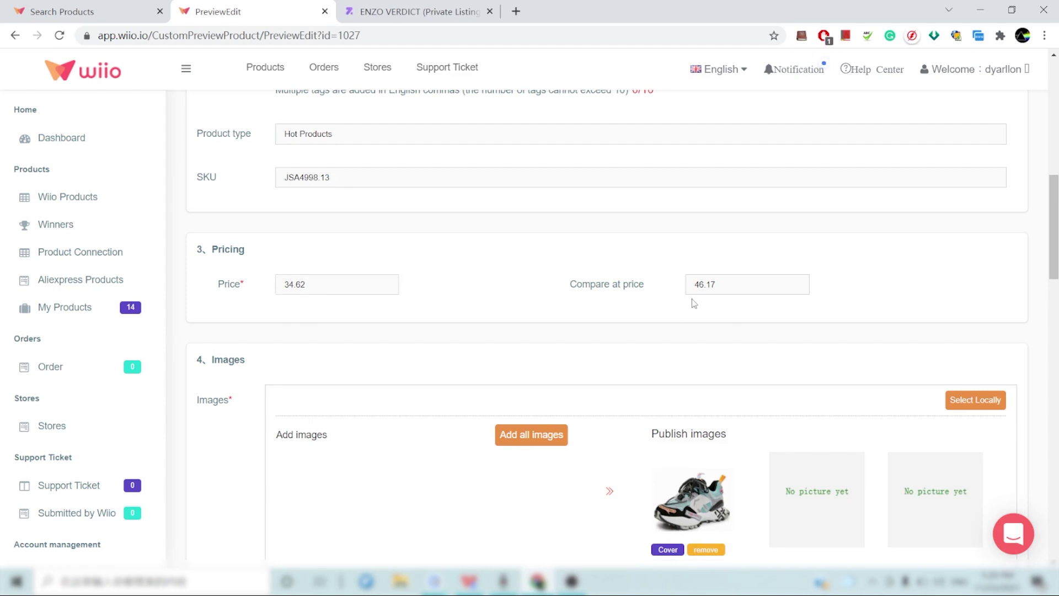
pyautogui.scroll(-8, 517, 390)
pyautogui.scroll(10, 517, 391)
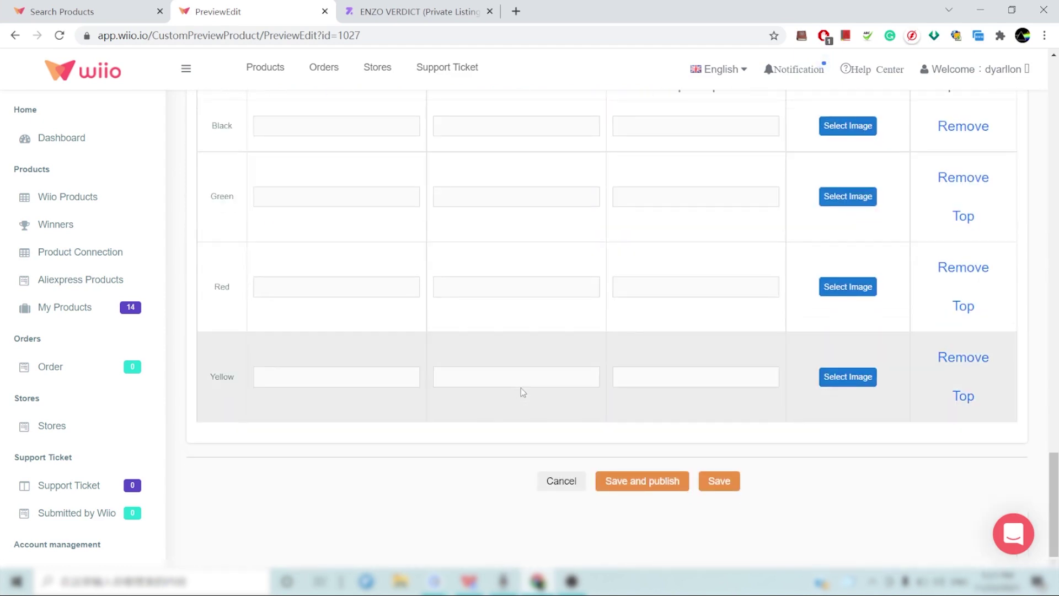
pyautogui.scroll(-3, 716, 422)
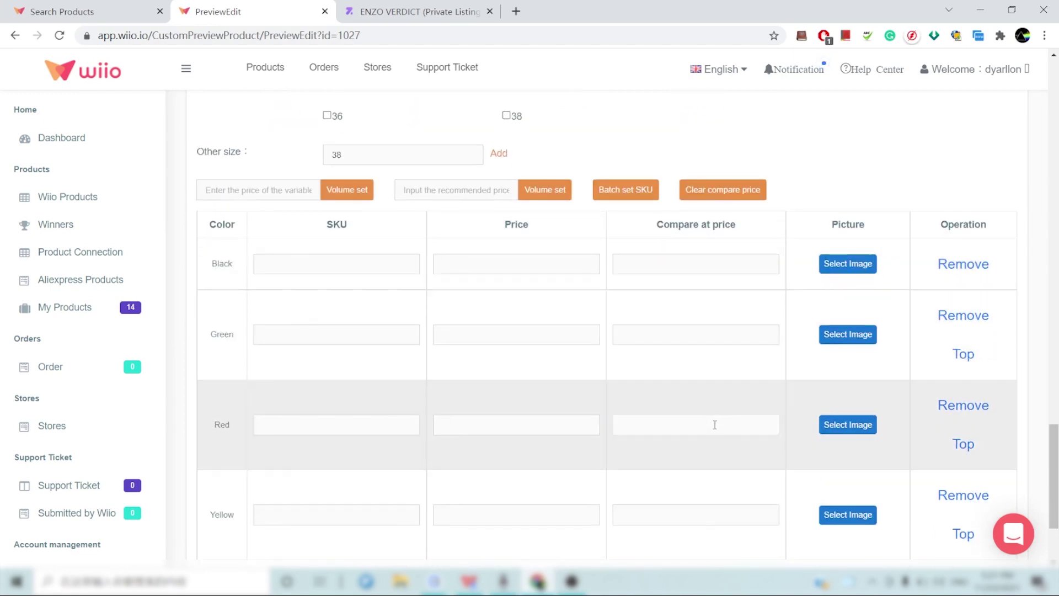
pyautogui.scroll(-3, 714, 424)
pyautogui.scroll(4, 862, 221)
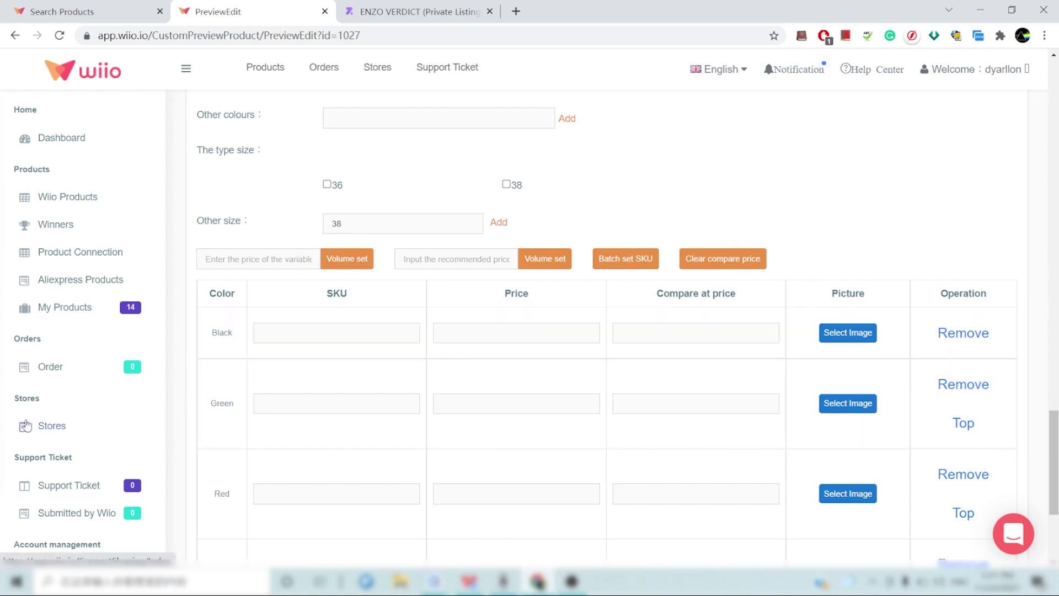
pyautogui.scroll(5, 628, 355)
pyautogui.scroll(15, 627, 354)
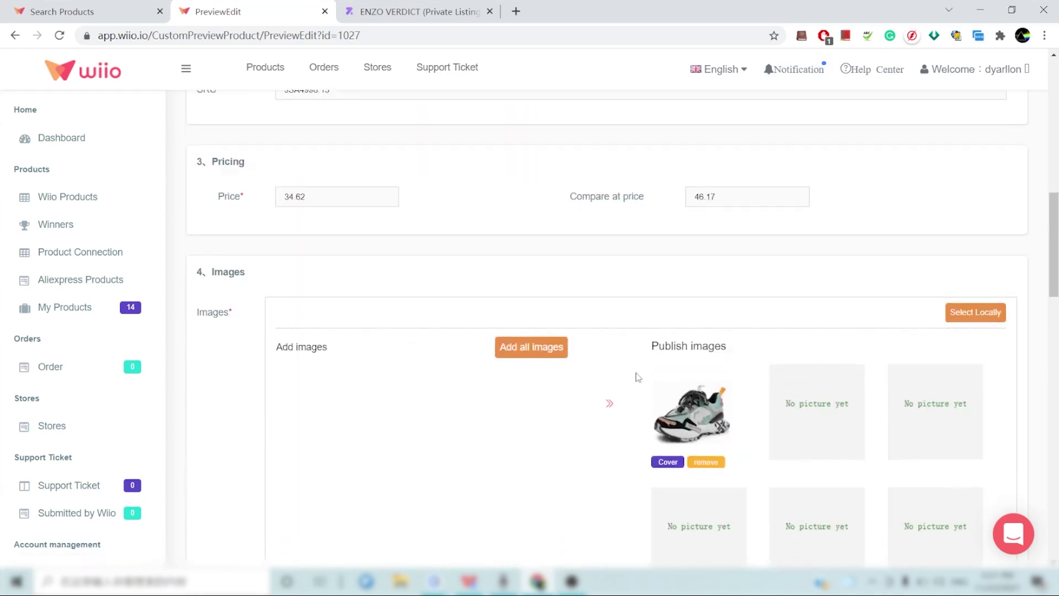
pyautogui.scroll(5, 669, 343)
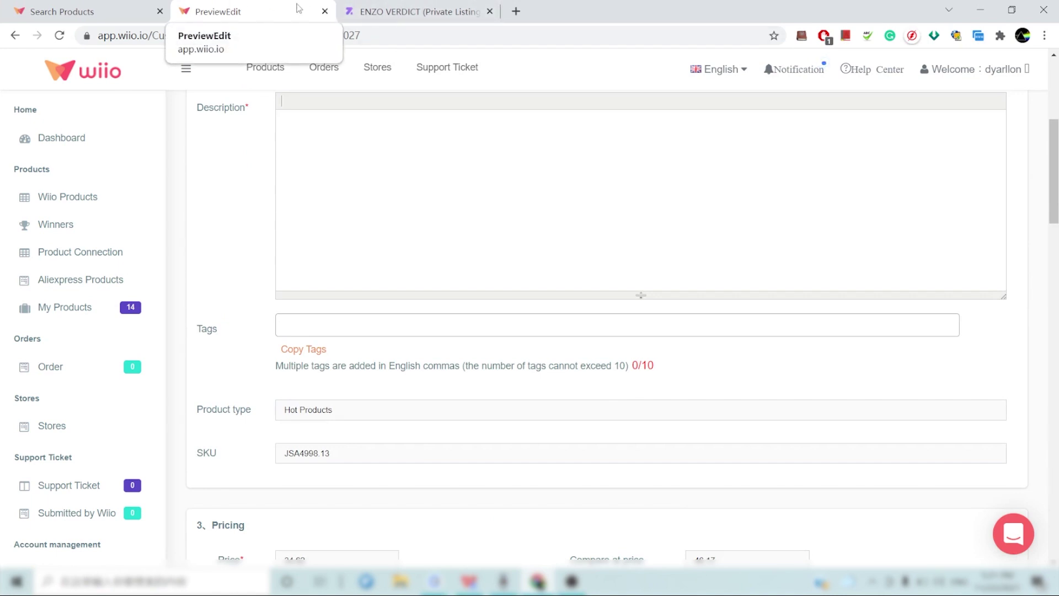
# - Display Wiio's Aliexpress Products import page and highlight Aliexpress, 1688 and Taobao as the supported URL sources
pyautogui.click(84, 283)
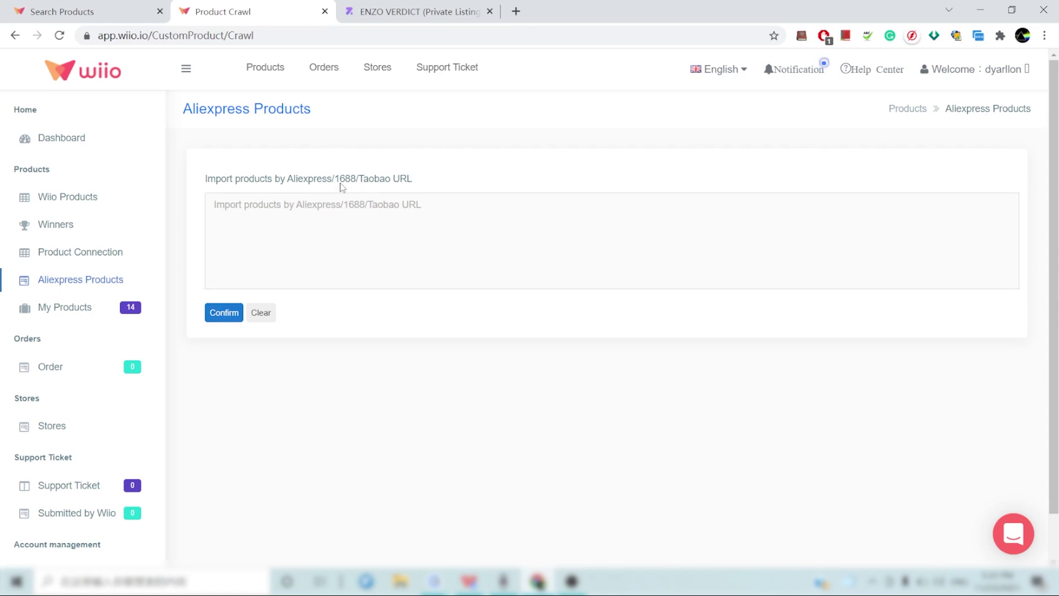
pyautogui.moveTo(340, 182); pyautogui.dragTo(385, 183)
pyautogui.click(524, 196)
pyautogui.moveTo(334, 182); pyautogui.dragTo(390, 182)
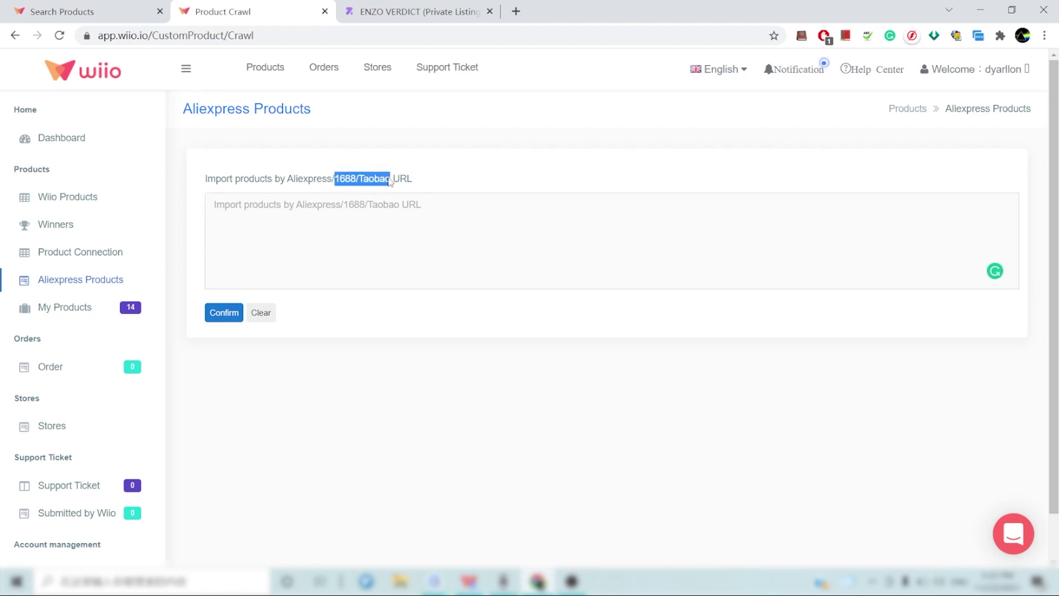
pyautogui.moveTo(286, 182); pyautogui.dragTo(333, 182)
pyautogui.click(348, 220)
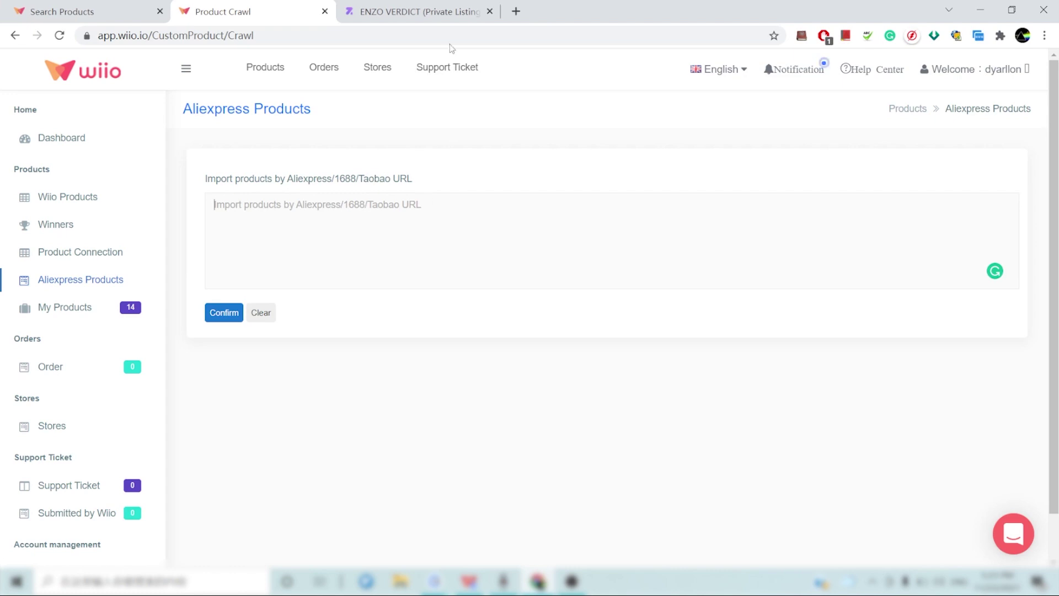
# - Open the AliExpress website in a new browser tab and browse the homepage's categories and SuperDeals products
pyautogui.hotkey('ctrl', 't')
pyautogui.click(387, 36)
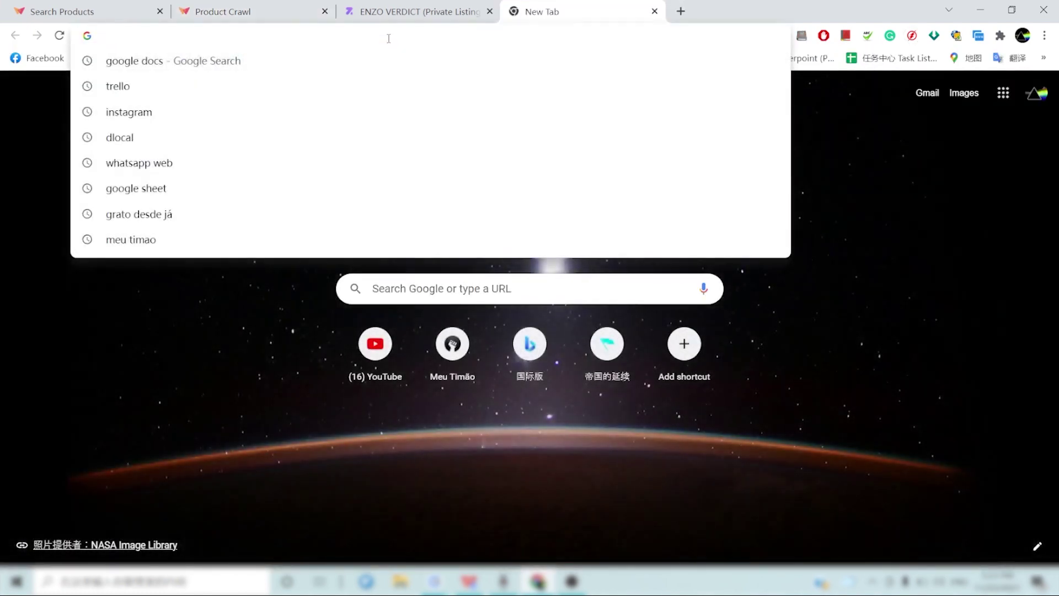
pyautogui.write('ali')
pyautogui.press('Return')
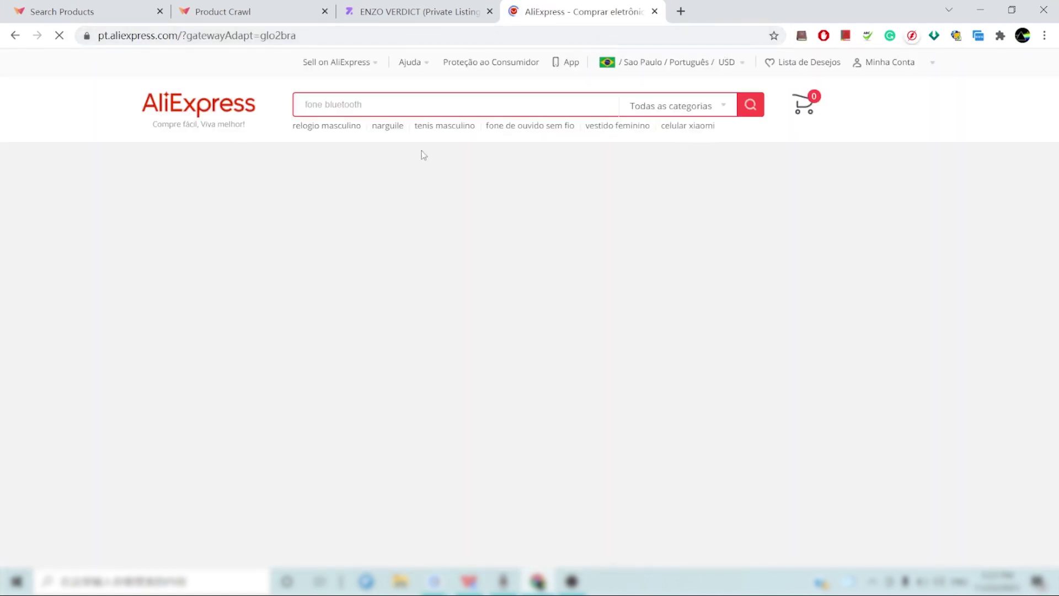
pyautogui.scroll(-10, 590, 359)
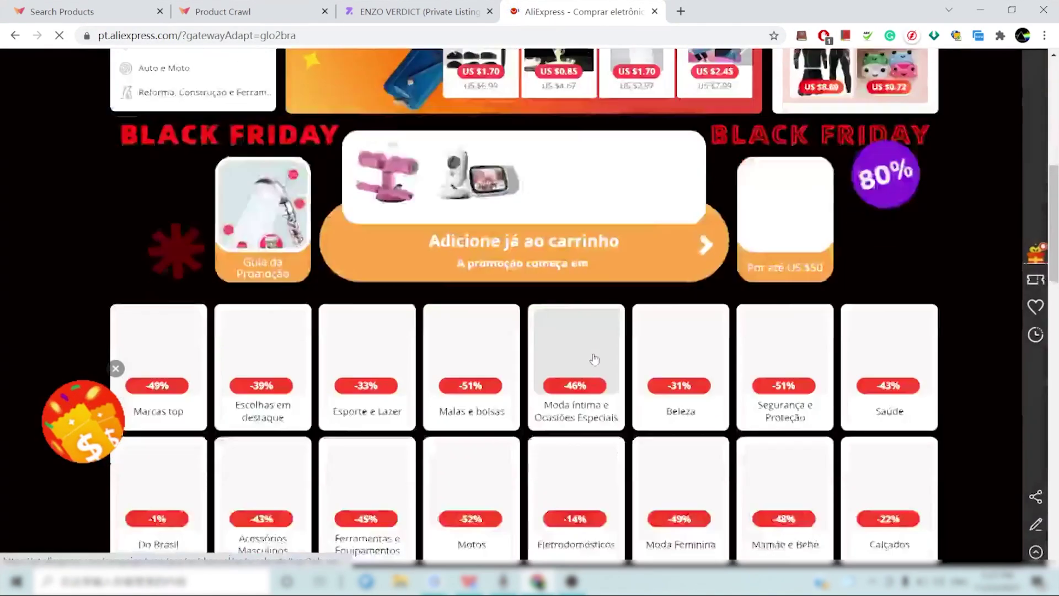
pyautogui.scroll(10, 599, 367)
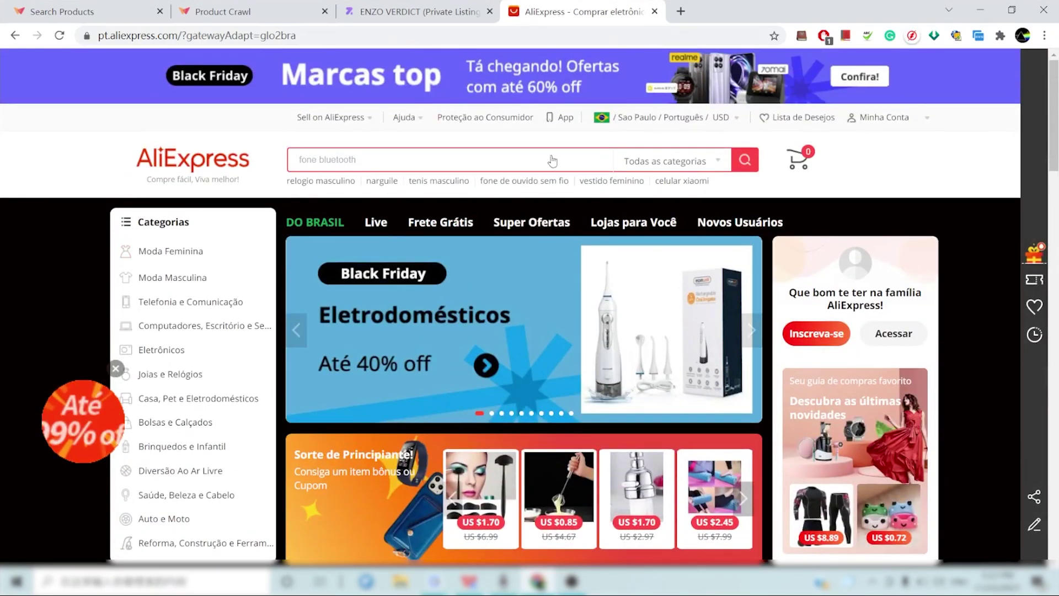
pyautogui.scroll(-15, 717, 286)
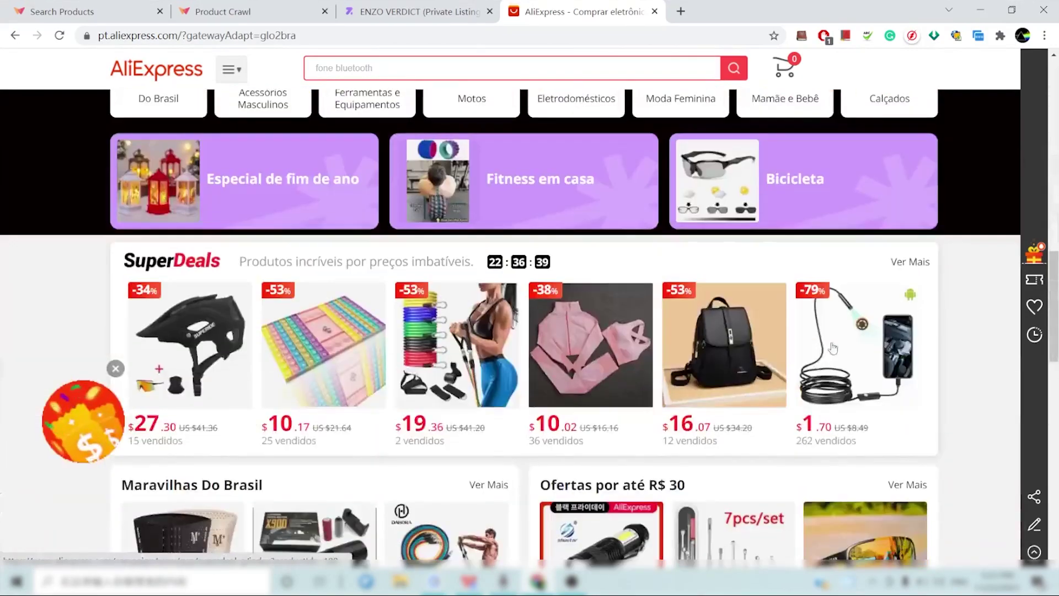
# - Browse the AliExpress homepage's deal sections and open the "Ofertas por até R$ 30" offers page
pyautogui.scroll(-7, 845, 404)
pyautogui.scroll(15, 356, 408)
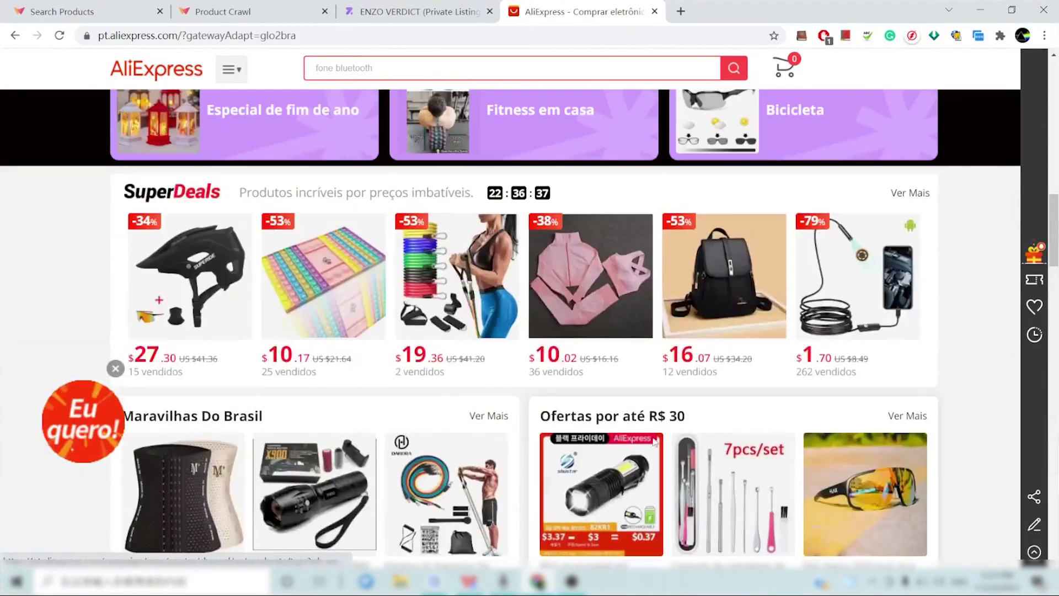
pyautogui.scroll(4, 408, 353)
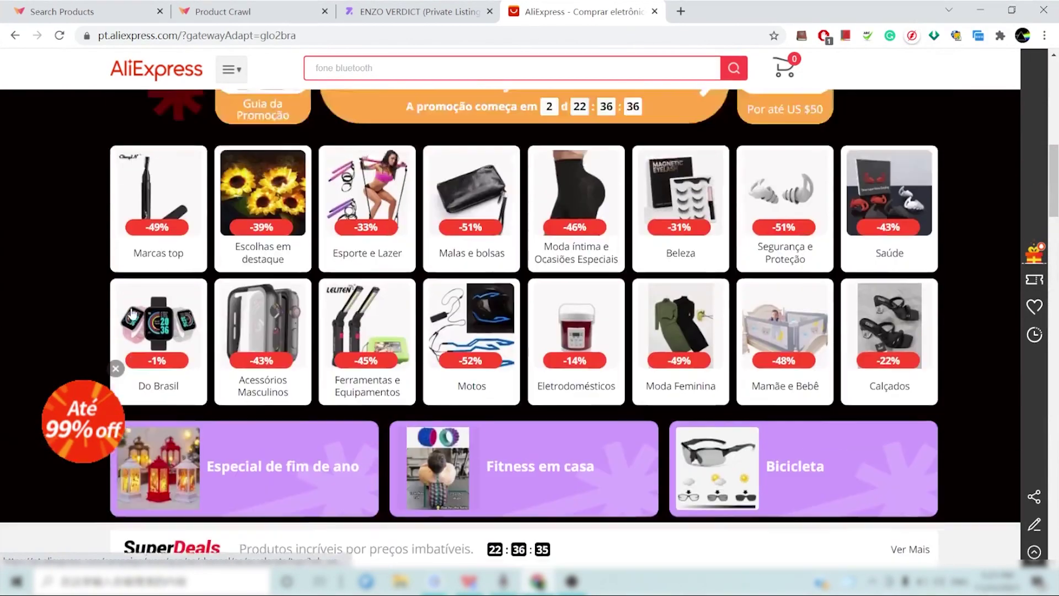
pyautogui.scroll(-4, 620, 392)
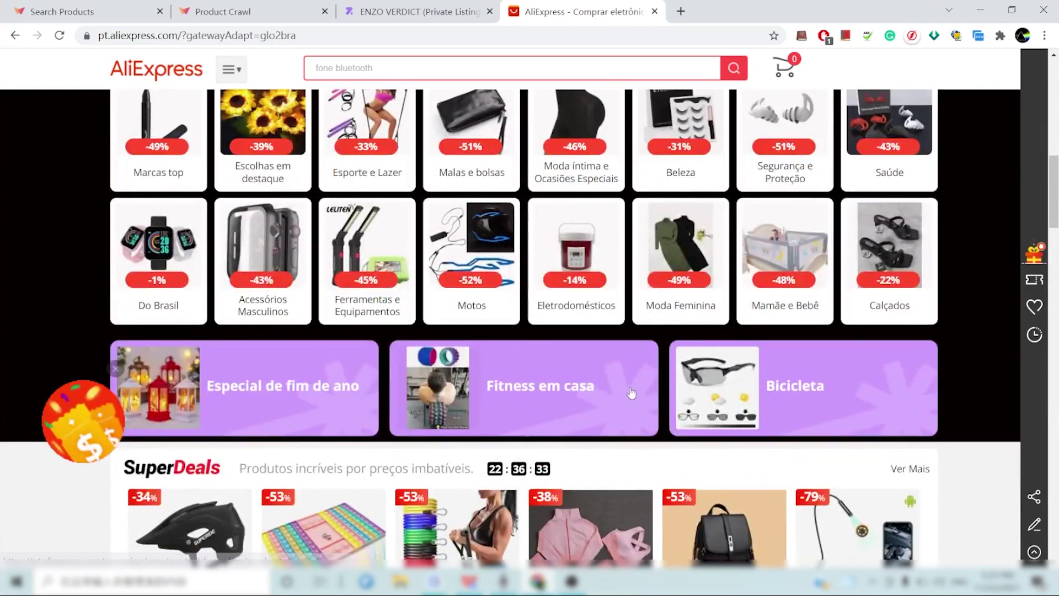
pyautogui.scroll(2, 649, 392)
pyautogui.scroll(-11, 649, 392)
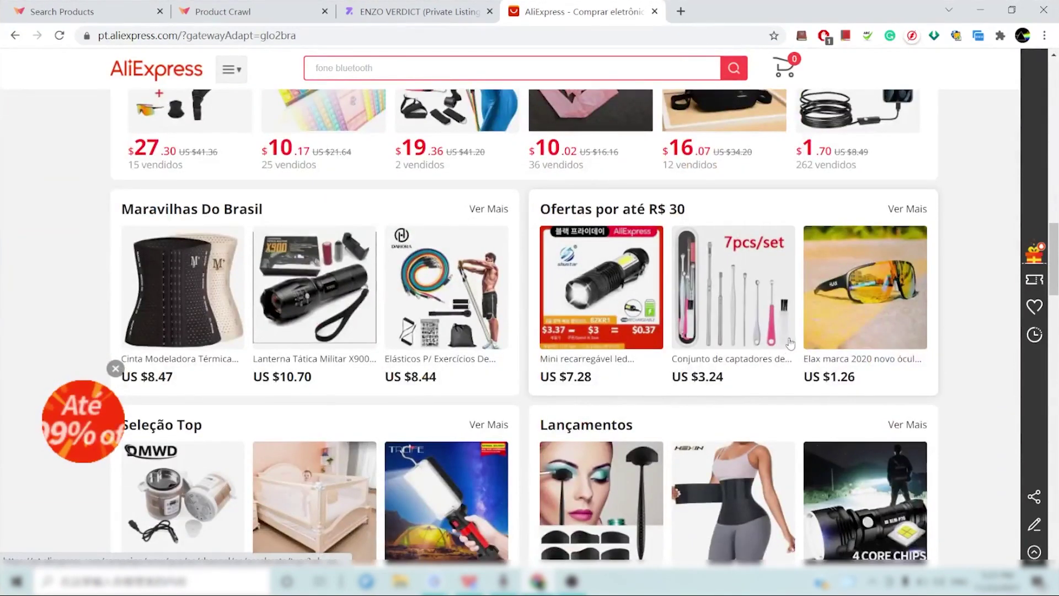
pyautogui.click(850, 294)
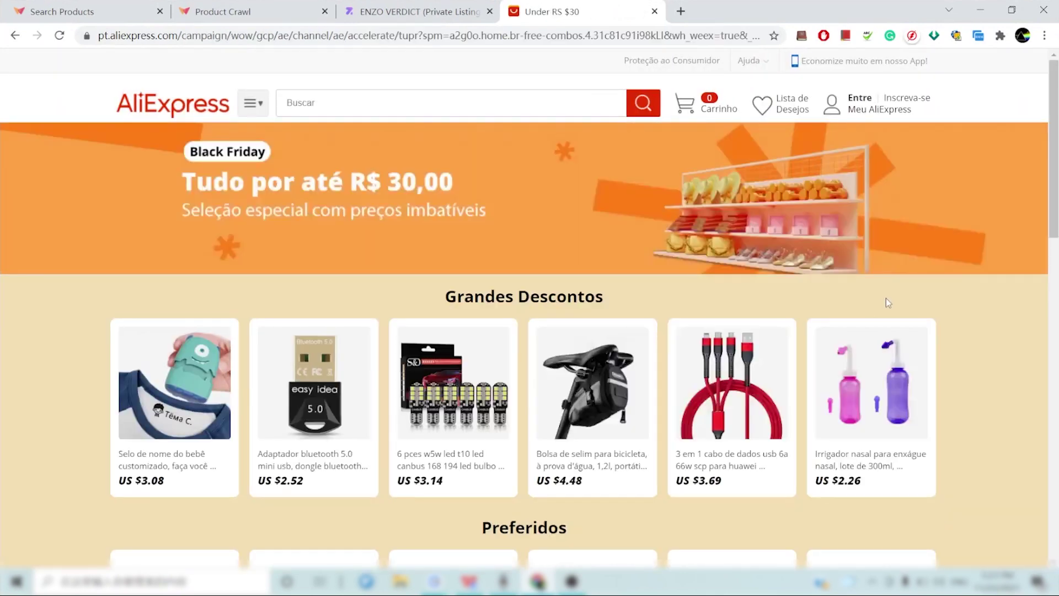
# - Browse the offers under R$ 30 and open the Elax 2020 cycling sunglasses product page
pyautogui.scroll(-5, 283, 376)
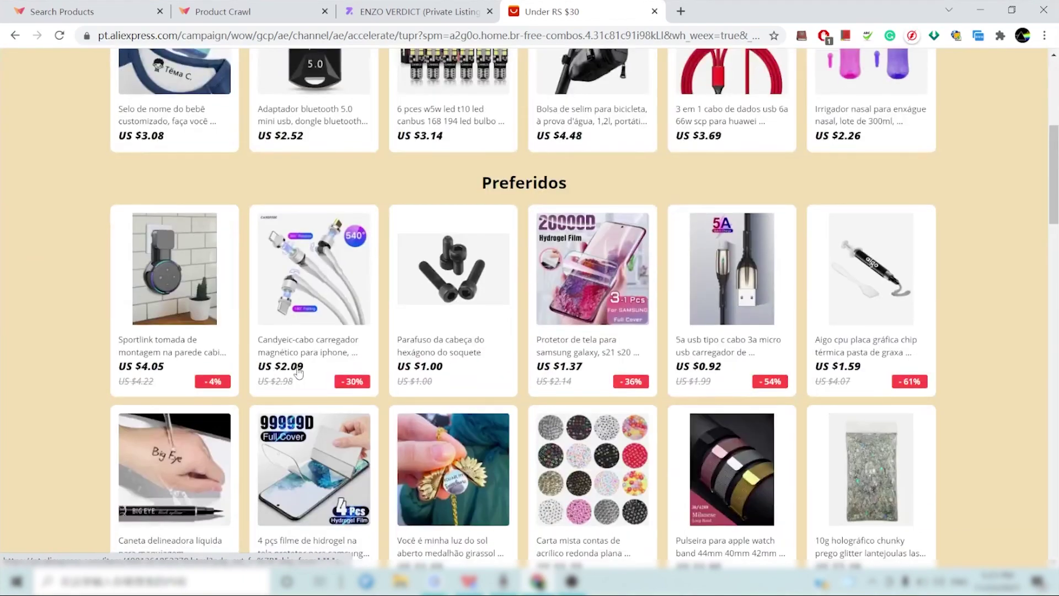
pyautogui.scroll(5, 282, 376)
pyautogui.scroll(-10, 282, 376)
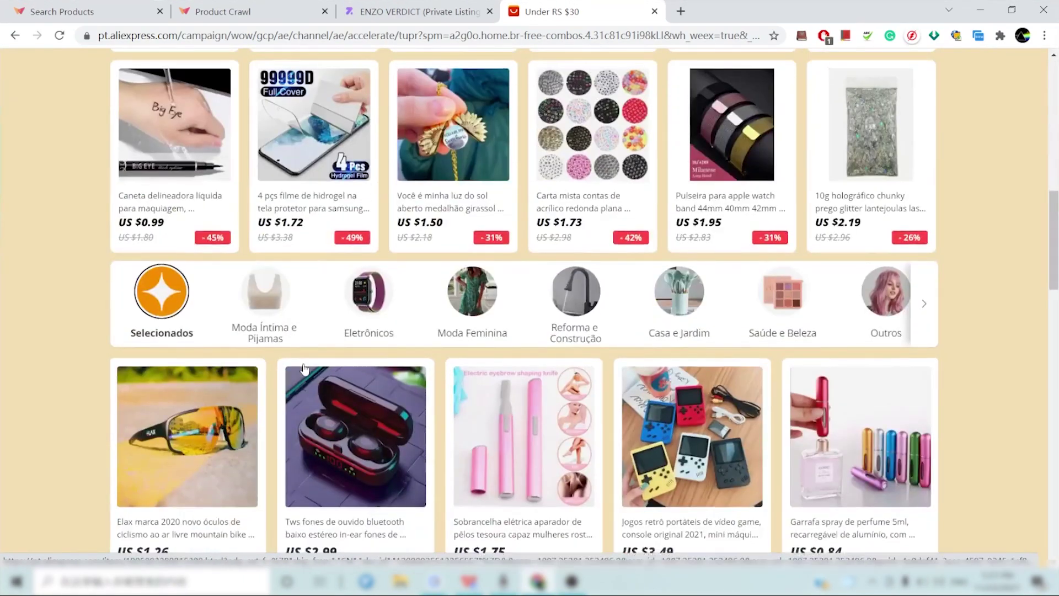
pyautogui.scroll(-3, 303, 368)
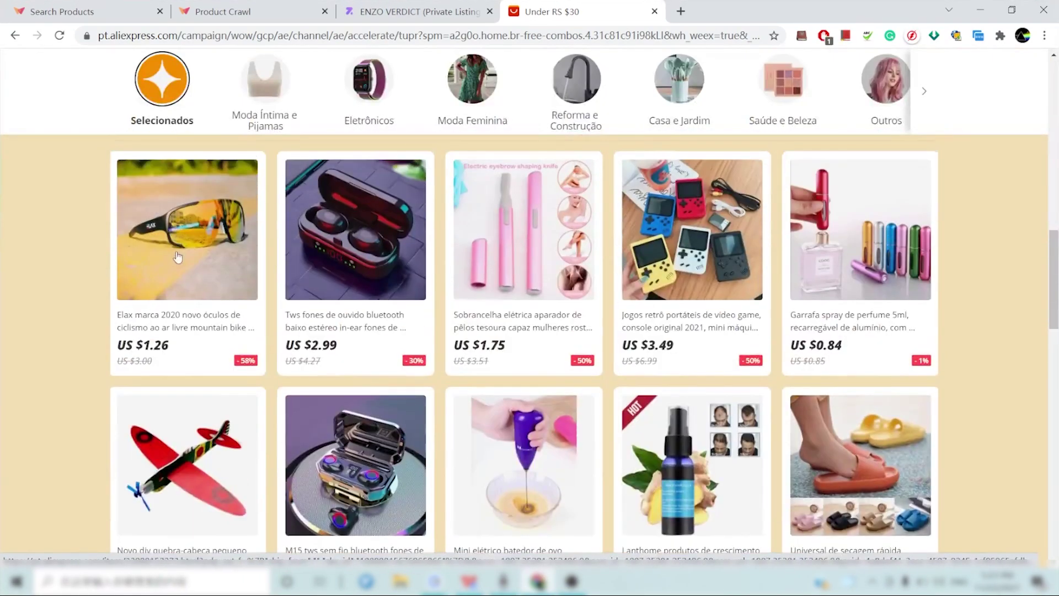
pyautogui.click(177, 256)
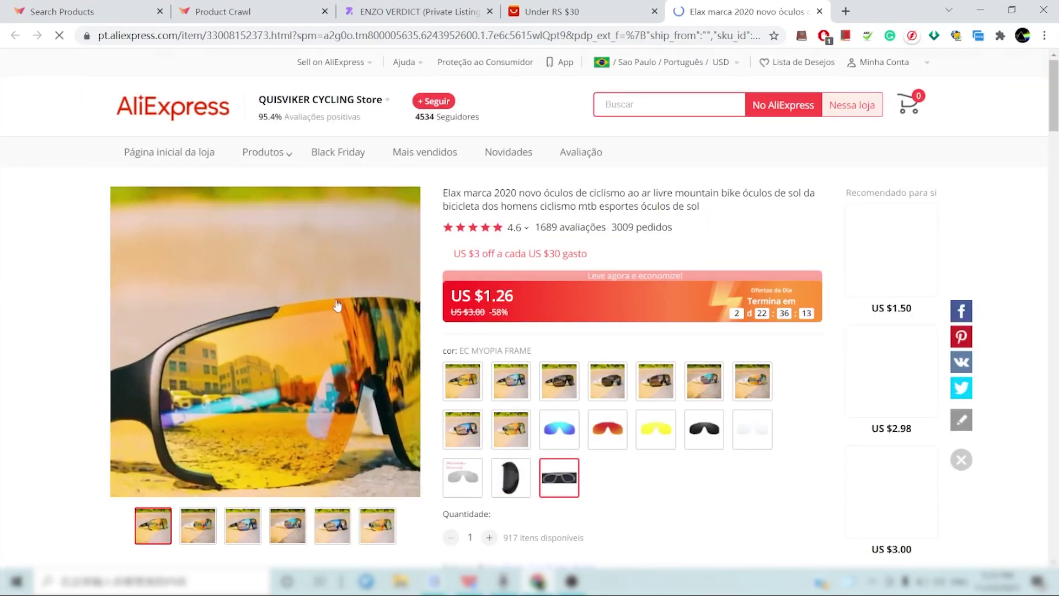
# - Copy the Elax sunglasses' AliExpress URL and import the product with it on Wiio's Aliexpress Products page
pyautogui.scroll(-3, 574, 479)
pyautogui.scroll(3, 551, 471)
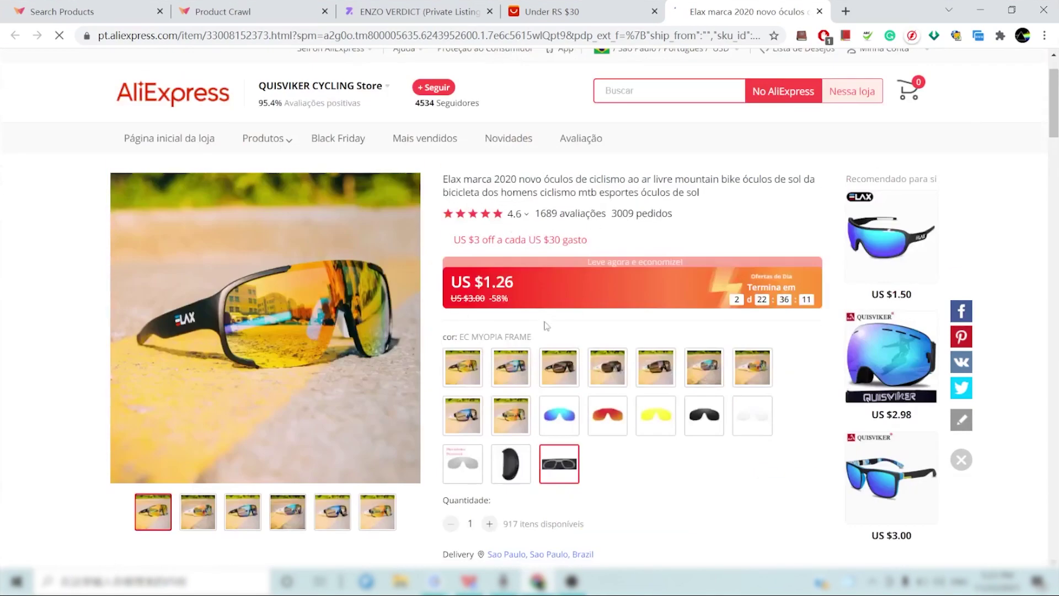
pyautogui.scroll(-5, 684, 331)
pyautogui.scroll(4, 713, 336)
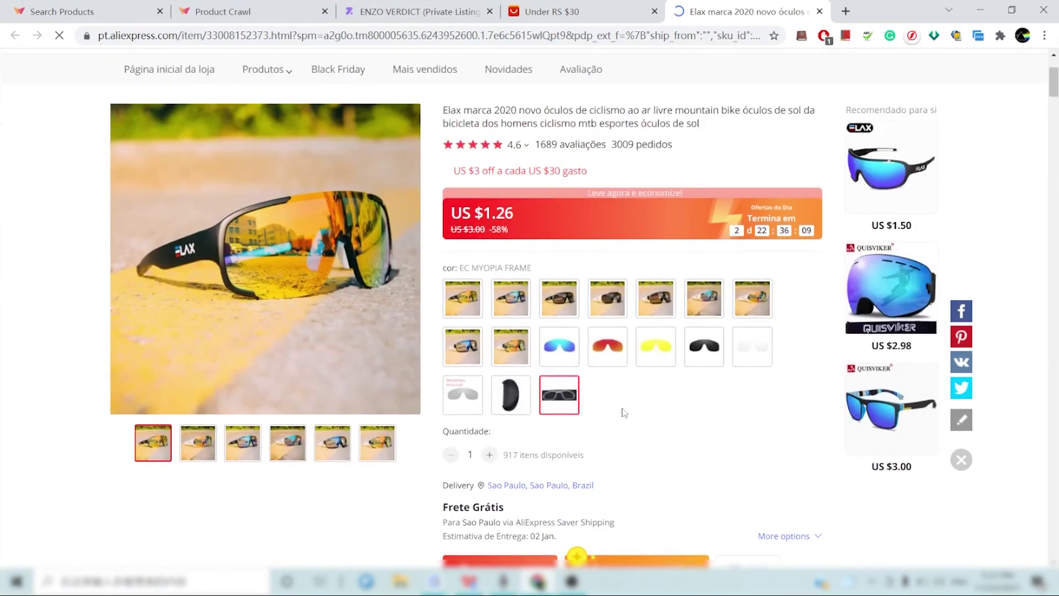
pyautogui.scroll(3, 711, 356)
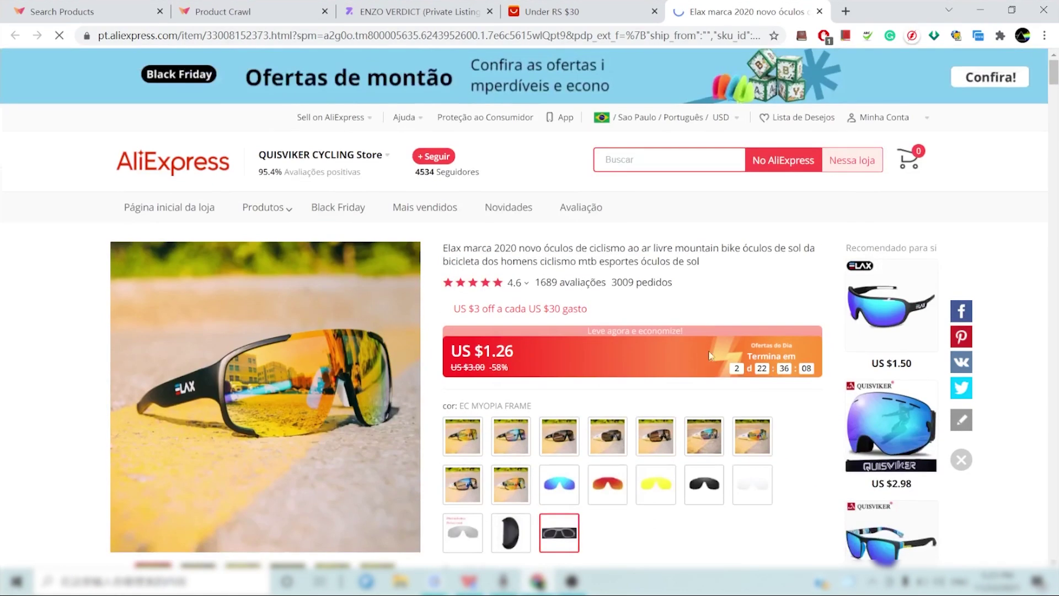
pyautogui.click(346, 36)
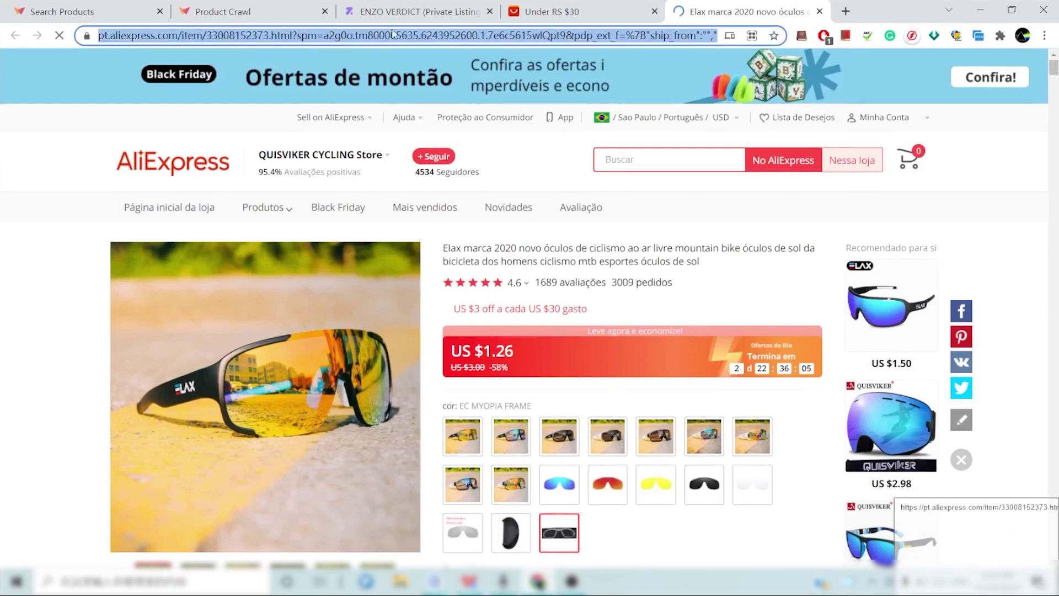
pyautogui.click(307, 14)
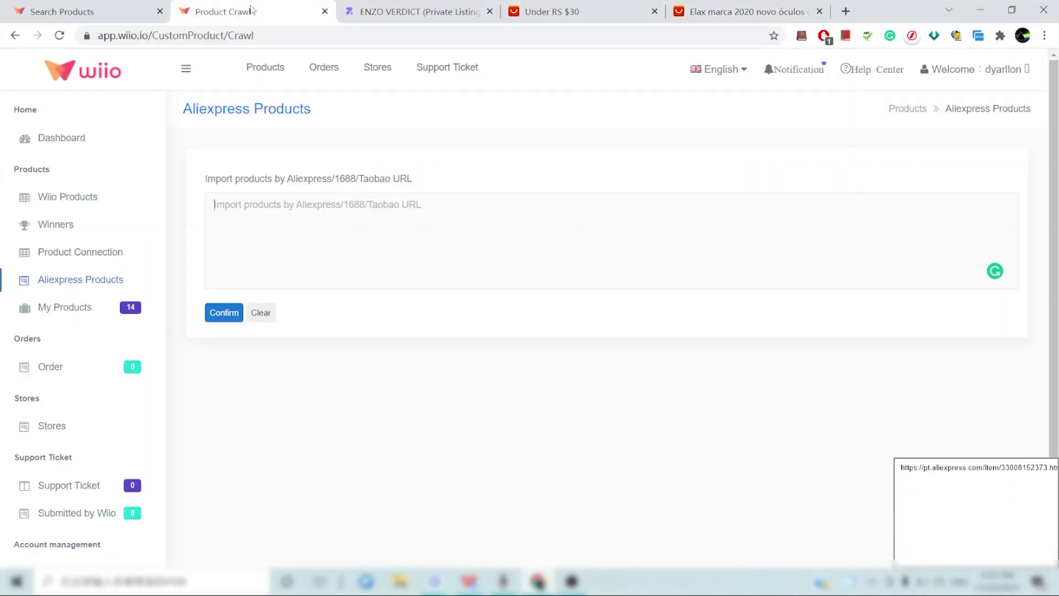
pyautogui.click(312, 255)
pyautogui.hotkey('ctrl', 'v')
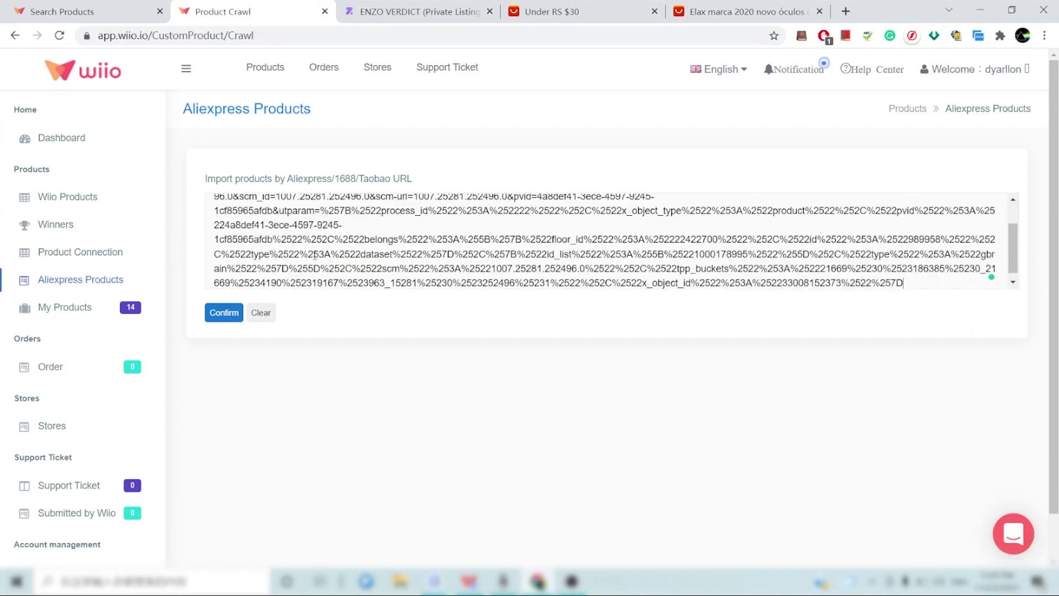
pyautogui.click(224, 314)
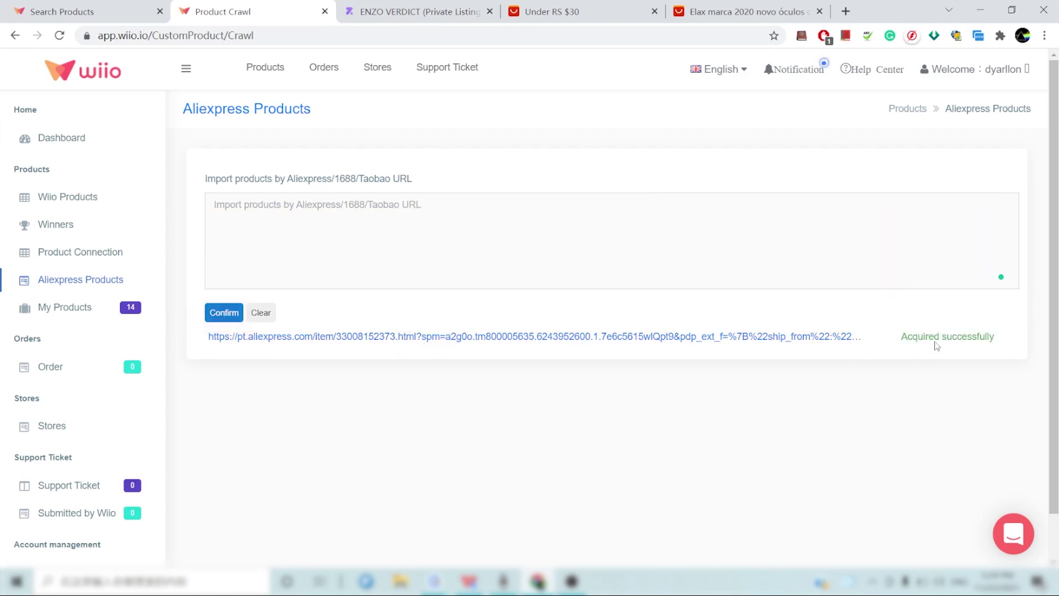
# - Highlight the import status, and check the imported sunglasses' price in the My Products list
pyautogui.moveTo(907, 337); pyautogui.dragTo(1001, 342)
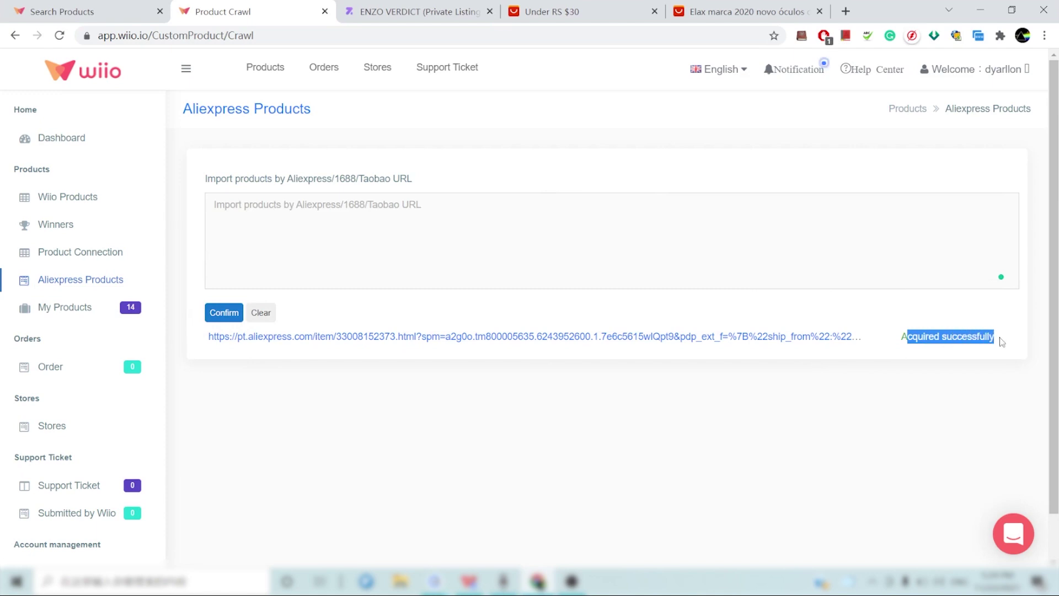
pyautogui.click(885, 421)
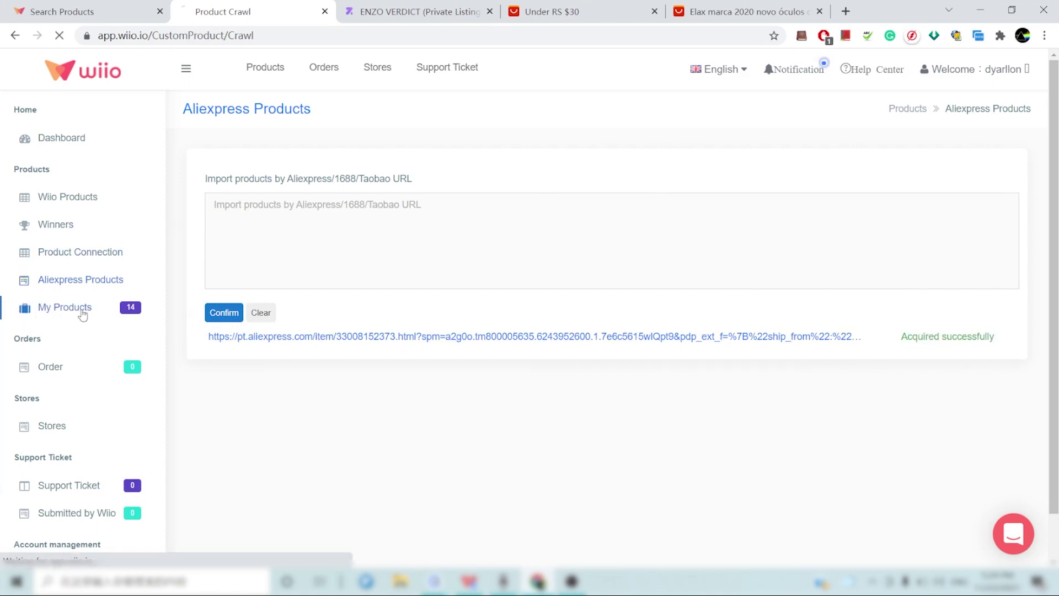
pyautogui.click(82, 313)
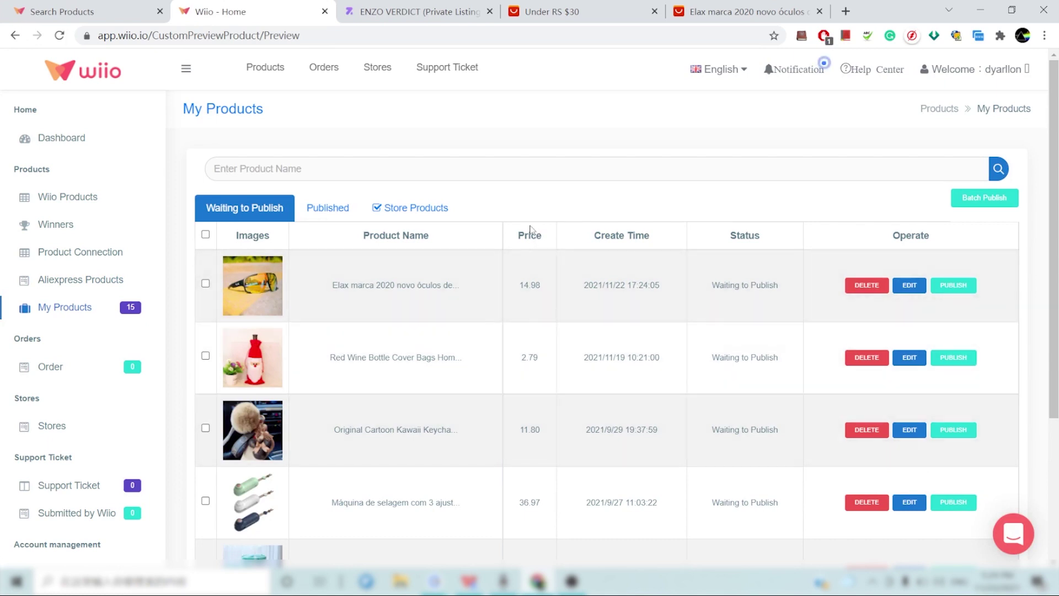
pyautogui.moveTo(519, 233); pyautogui.dragTo(546, 239)
pyautogui.moveTo(518, 285); pyautogui.dragTo(544, 290)
# - Compare the sunglasses' price on the AliExpress product page with the offers listing, and review the product's images and options
pyautogui.click(728, 11)
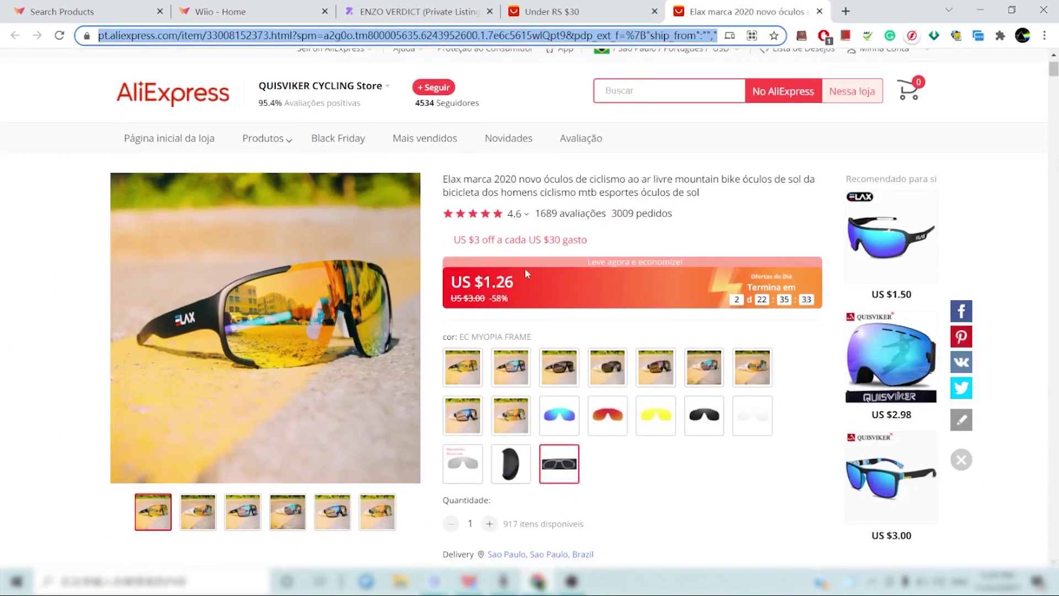
pyautogui.click(579, 8)
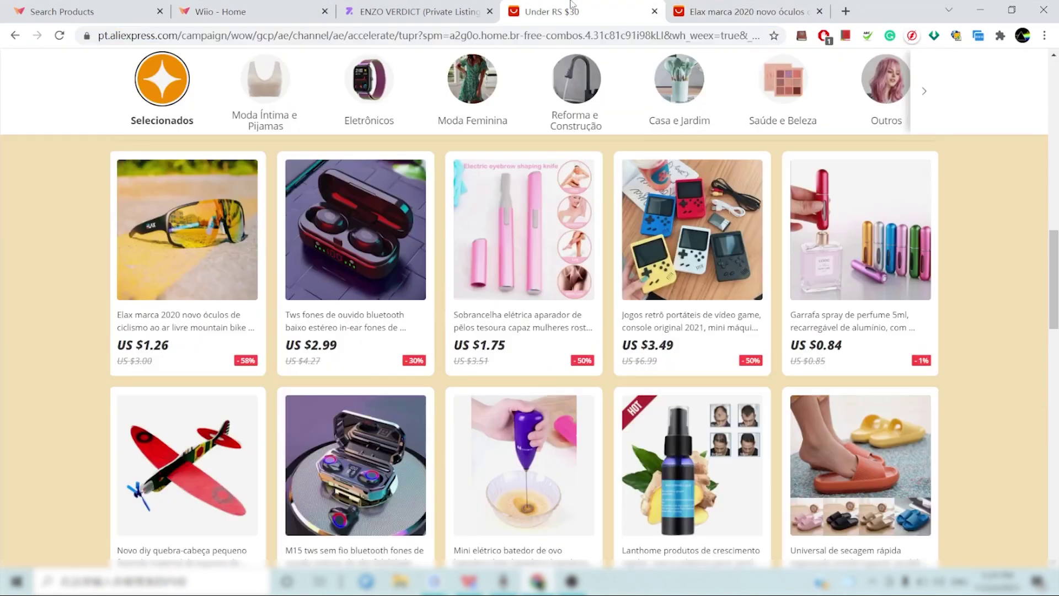
pyautogui.click(757, 11)
pyautogui.scroll(-5, 371, 518)
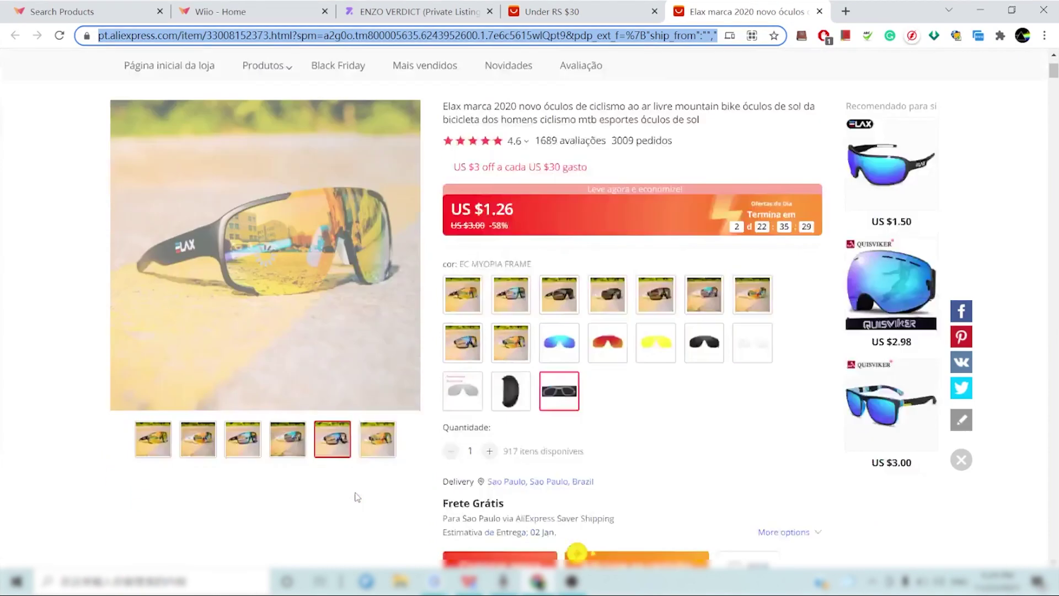
pyautogui.scroll(4, 445, 425)
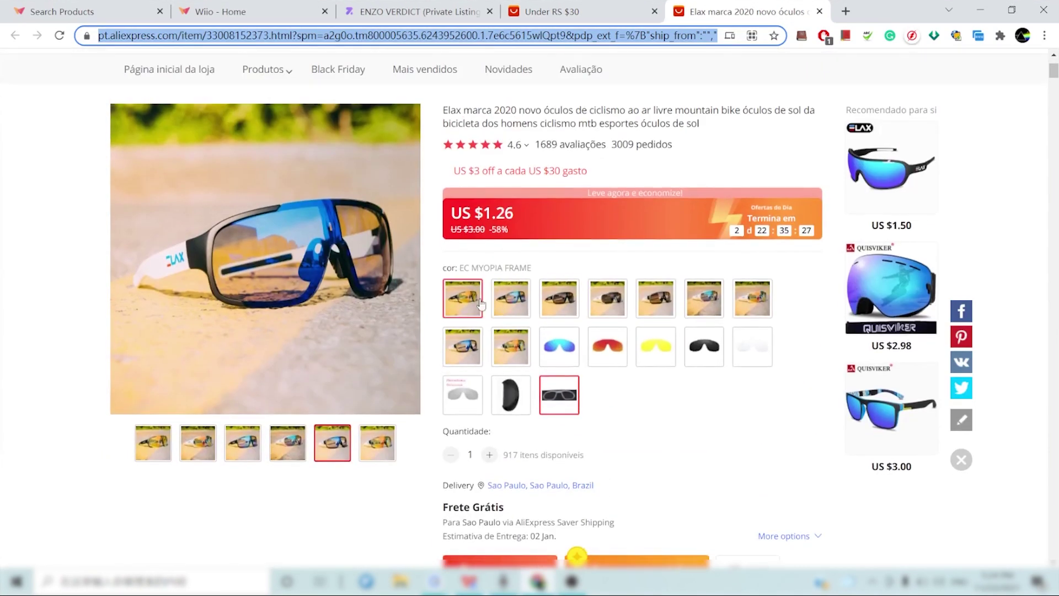
# - Select the sunglasses' color variants EC2, EC4, EC10 and EC7 in turn to compare their pictures and prices
pyautogui.click(468, 346)
pyautogui.click(558, 297)
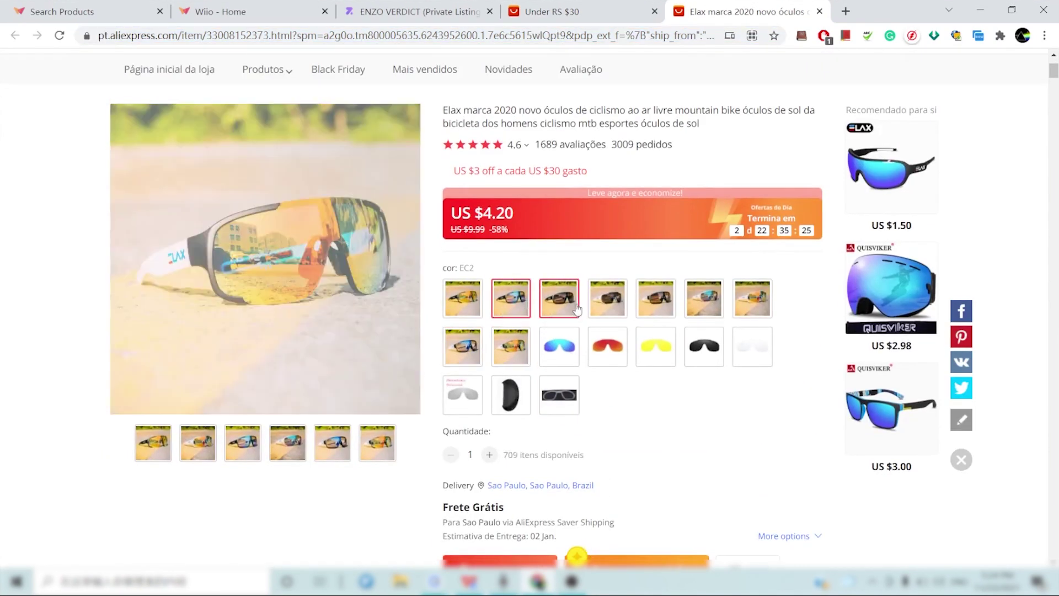
pyautogui.click(621, 314)
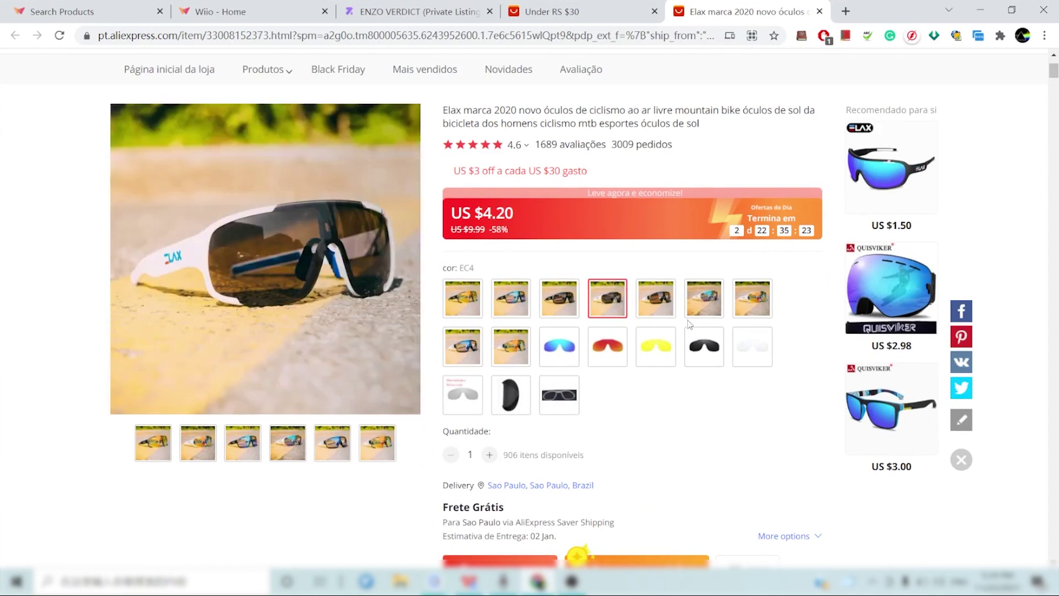
pyautogui.click(511, 346)
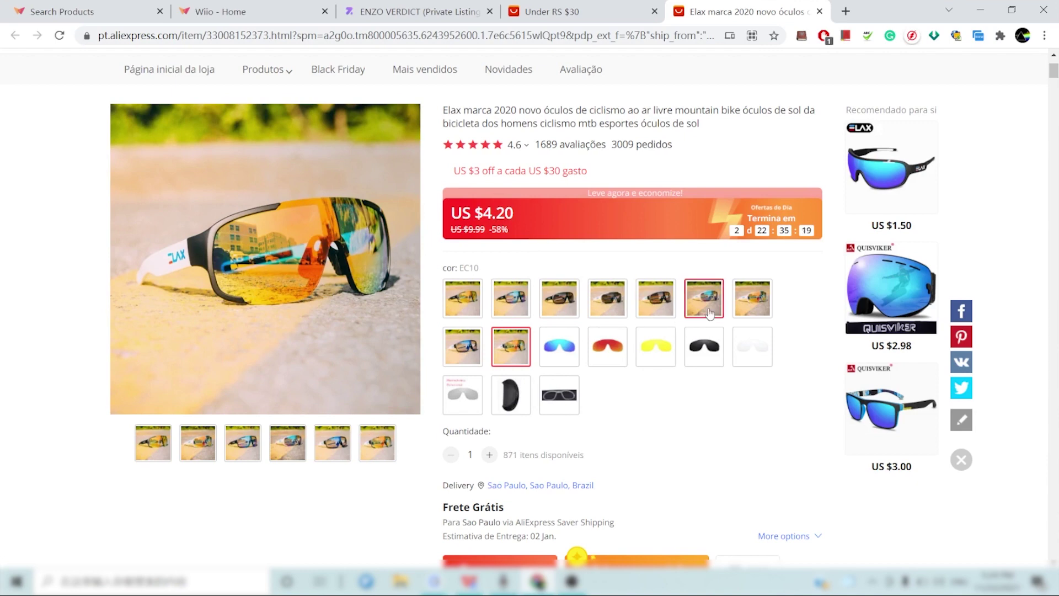
pyautogui.click(752, 298)
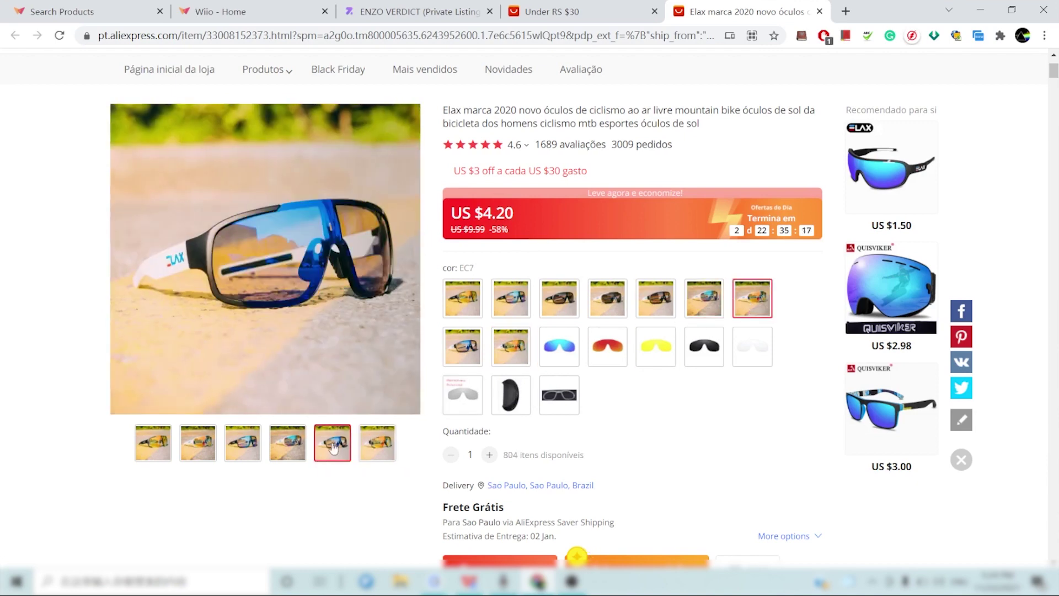
pyautogui.scroll(3, 493, 217)
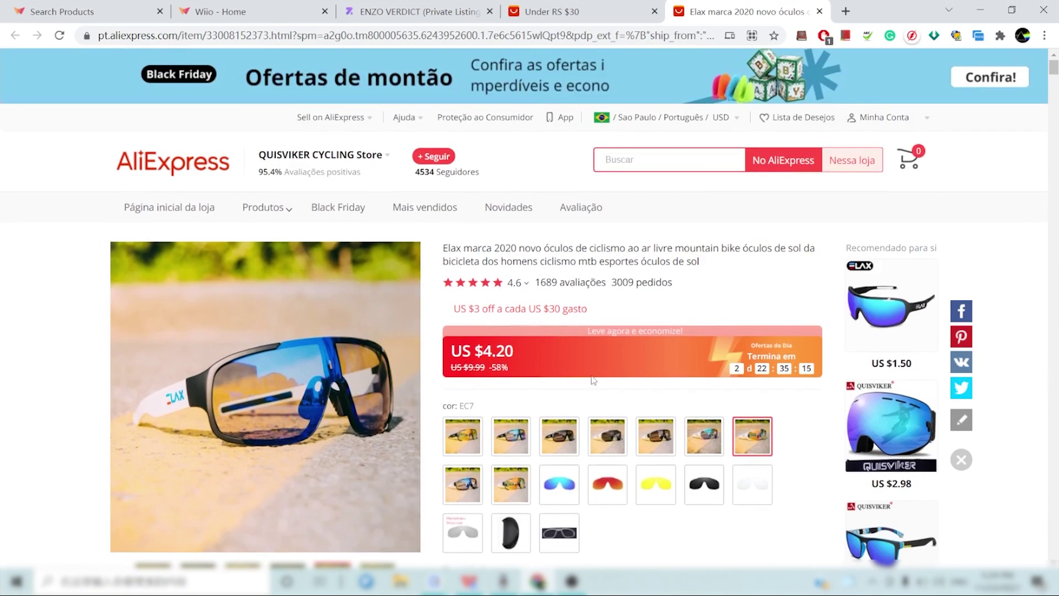
# - Revisit the AliExpress offers listing, and return to Wiio to display its Orders page
pyautogui.click(588, 10)
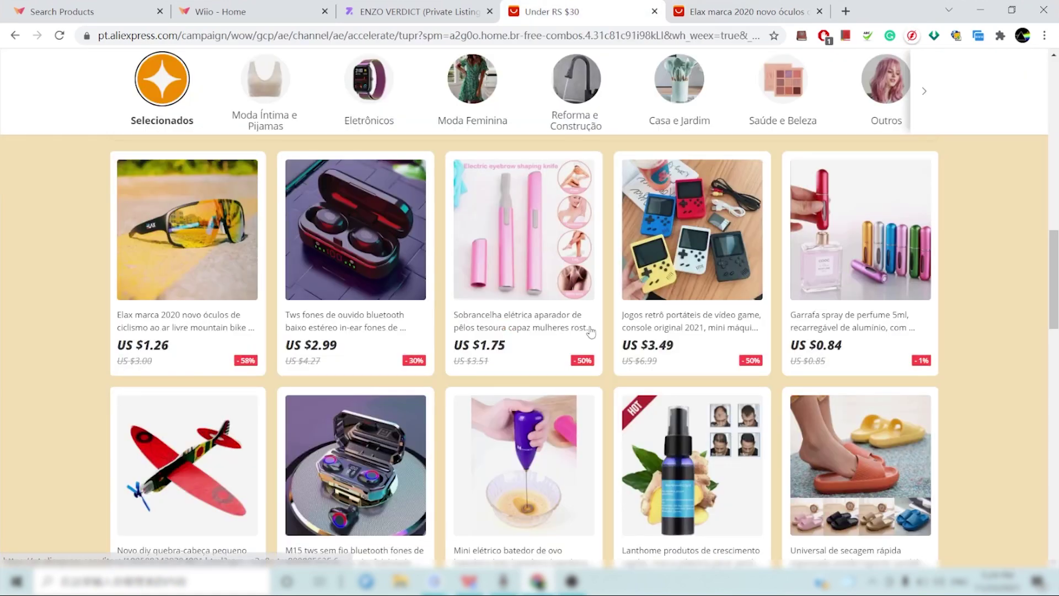
pyautogui.click(237, 6)
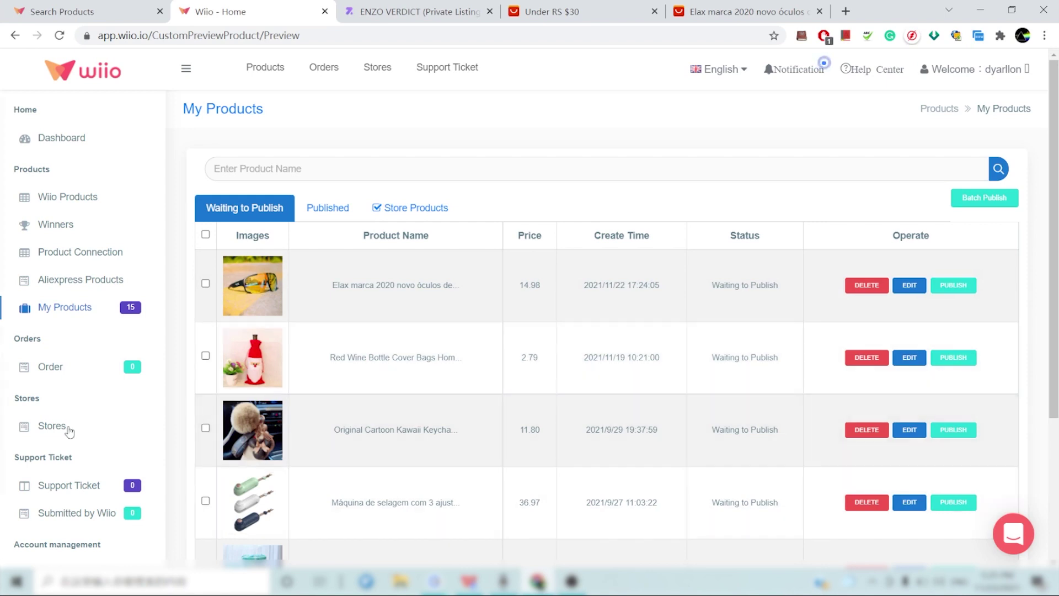
pyautogui.click(88, 372)
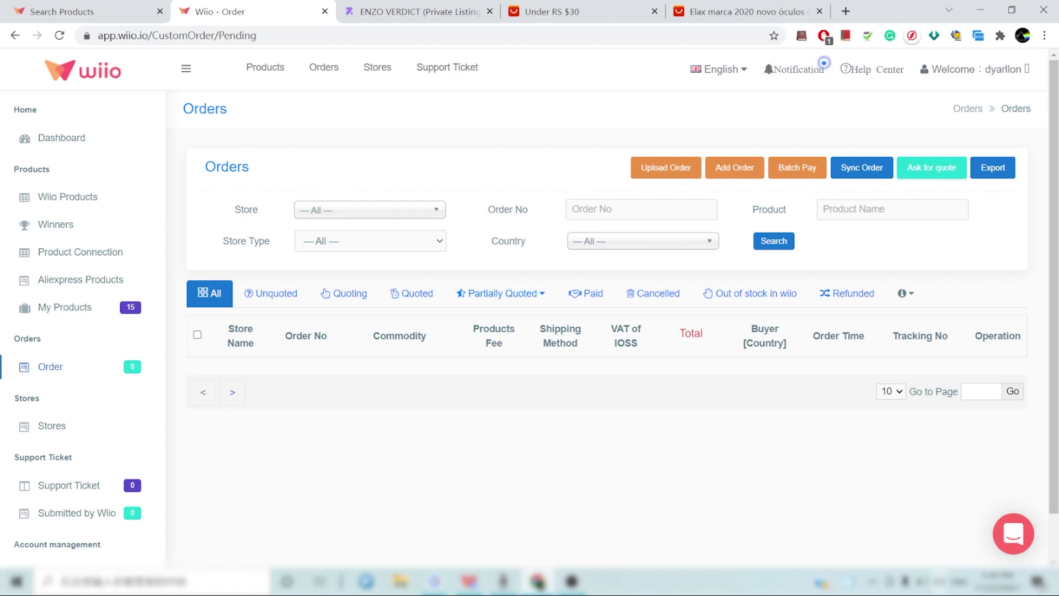
# - Review the sunglasses' AliExpress product page and the offers listing once more, and return to Wiio's Orders page
pyautogui.click(574, 11)
pyautogui.click(723, 11)
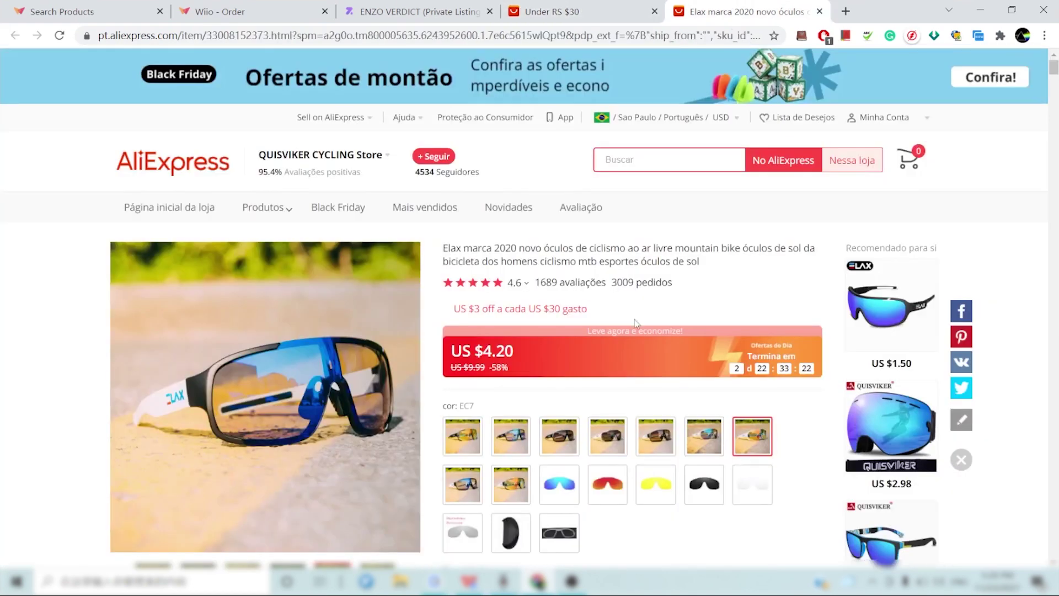
pyautogui.scroll(-2, 452, 373)
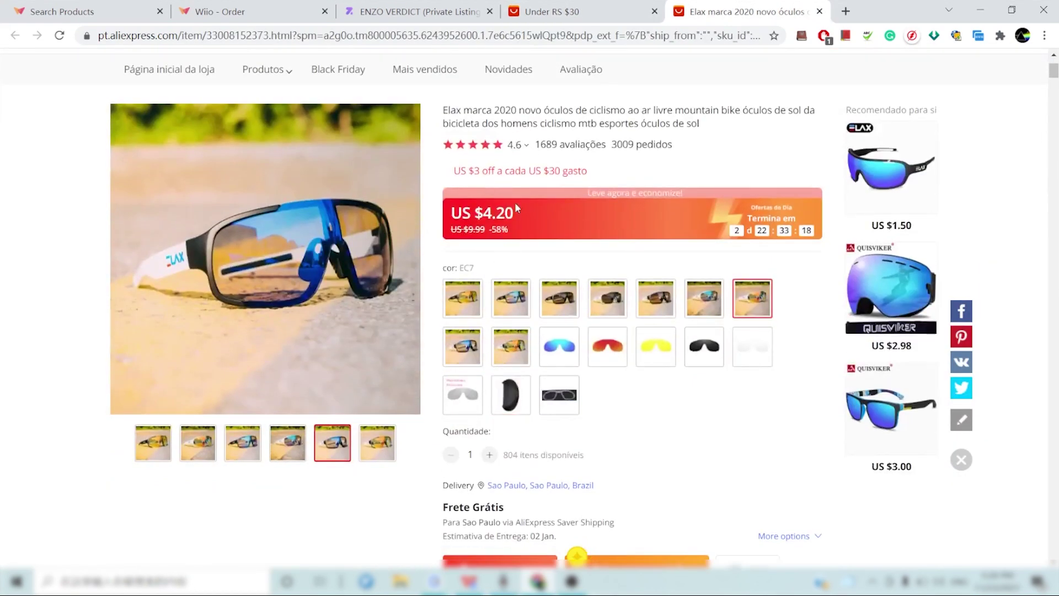
pyautogui.click(580, 8)
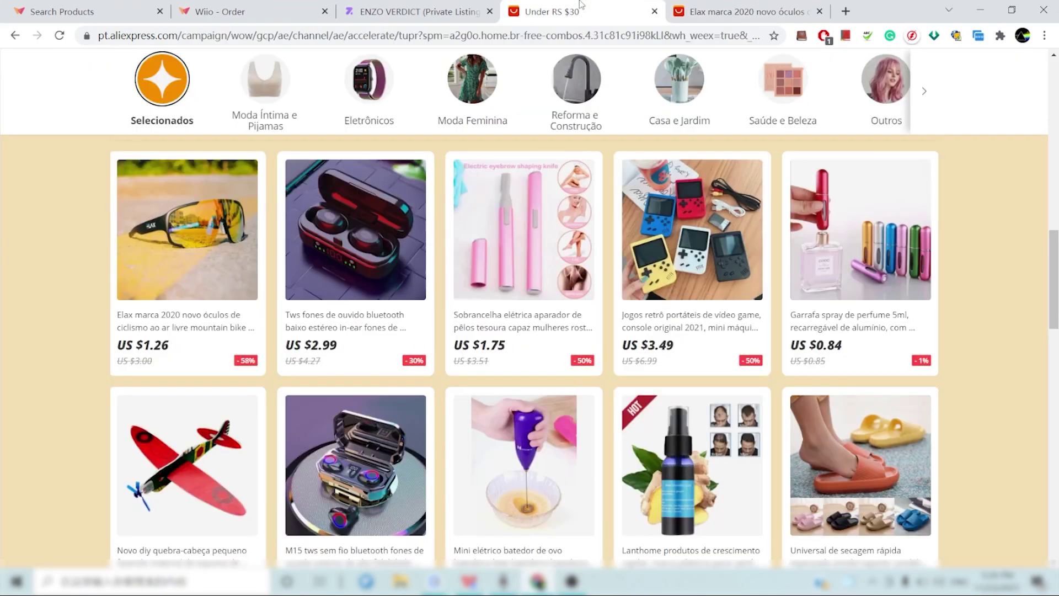
pyautogui.click(726, 7)
pyautogui.click(191, 8)
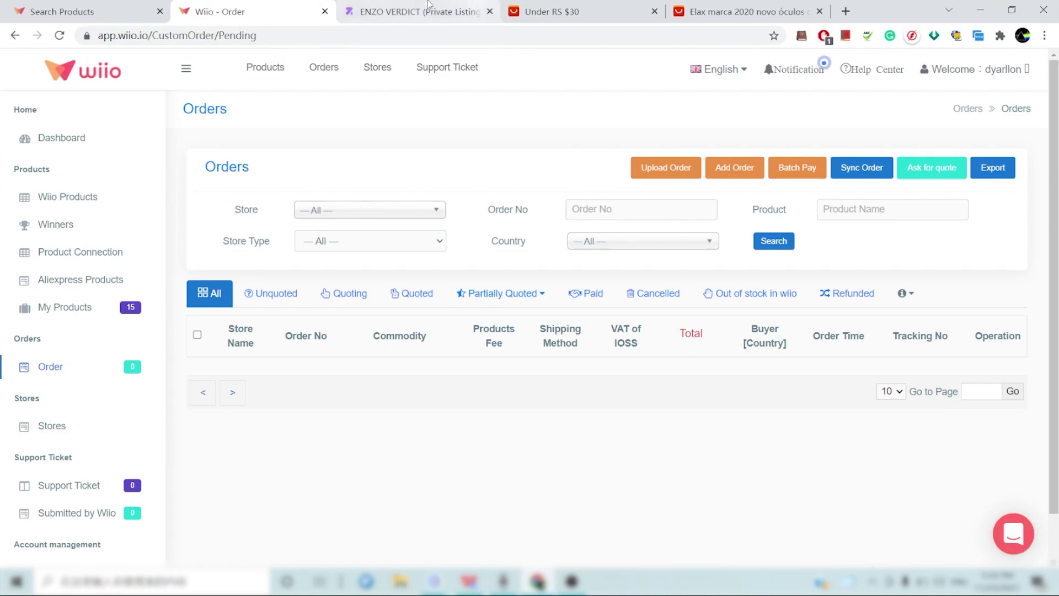
# - Recheck the sunglasses' price and delivery details on AliExpress, and switch back to Wiio's Orders page
pyautogui.click(588, 10)
pyautogui.click(741, 7)
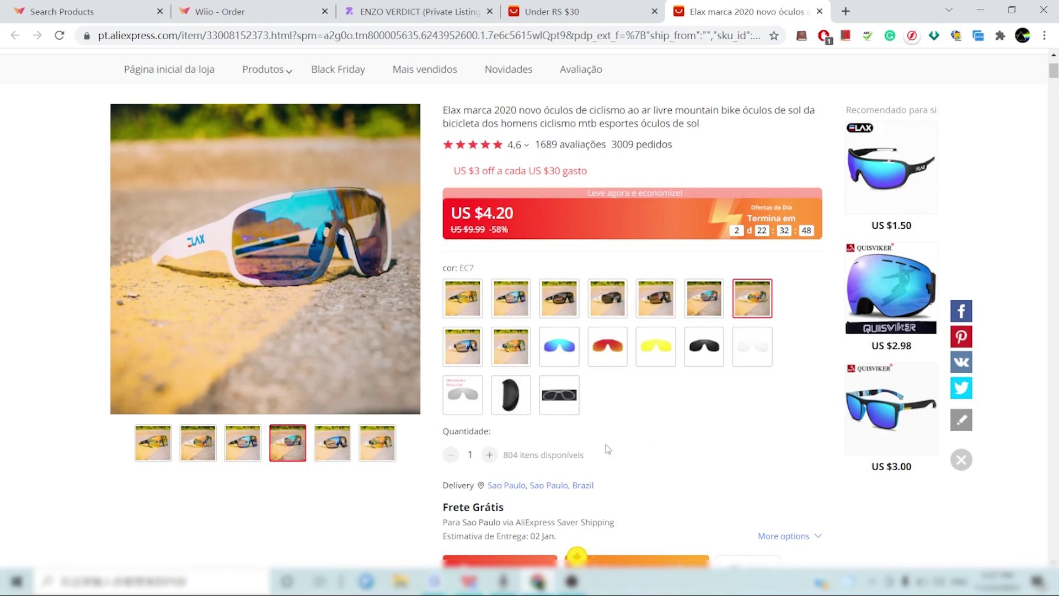
pyautogui.hotkey('ctrl', '2')
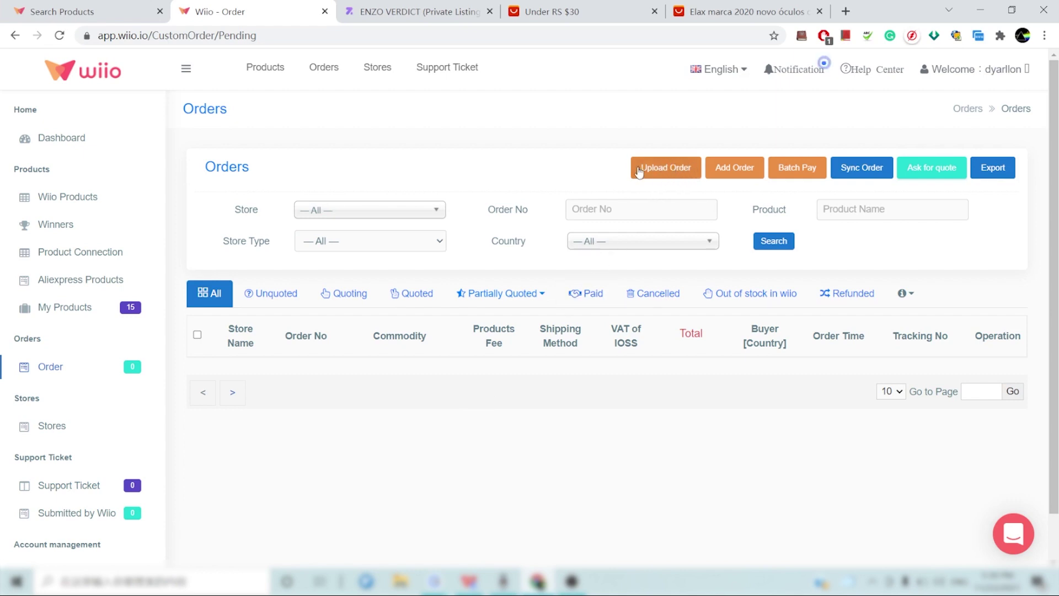
# - Download the order import template from Wiio's Upload Orders dialog and open it in WPS Office
pyautogui.click(675, 172)
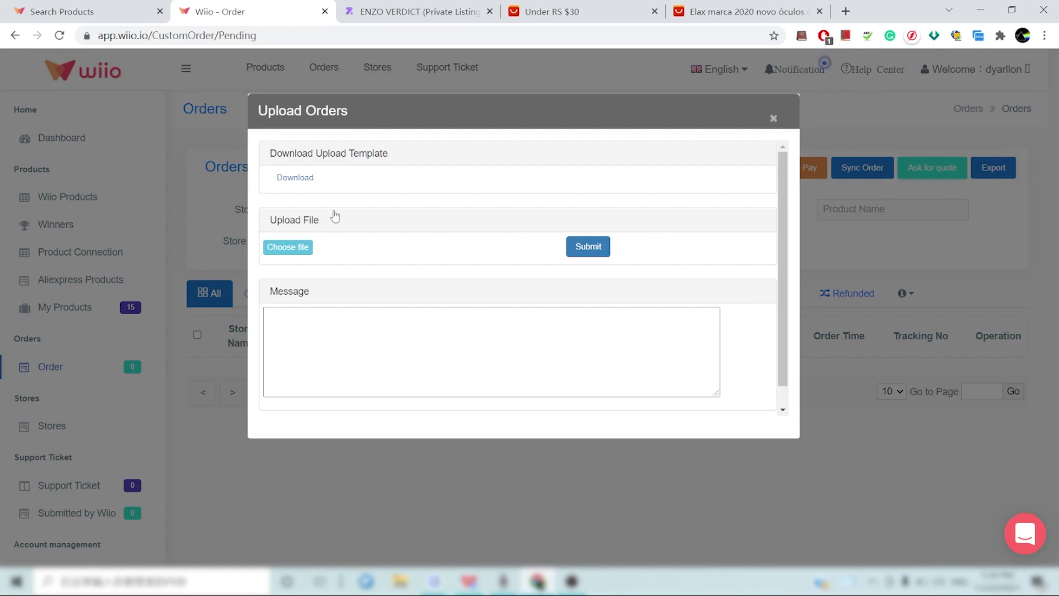
pyautogui.click(292, 179)
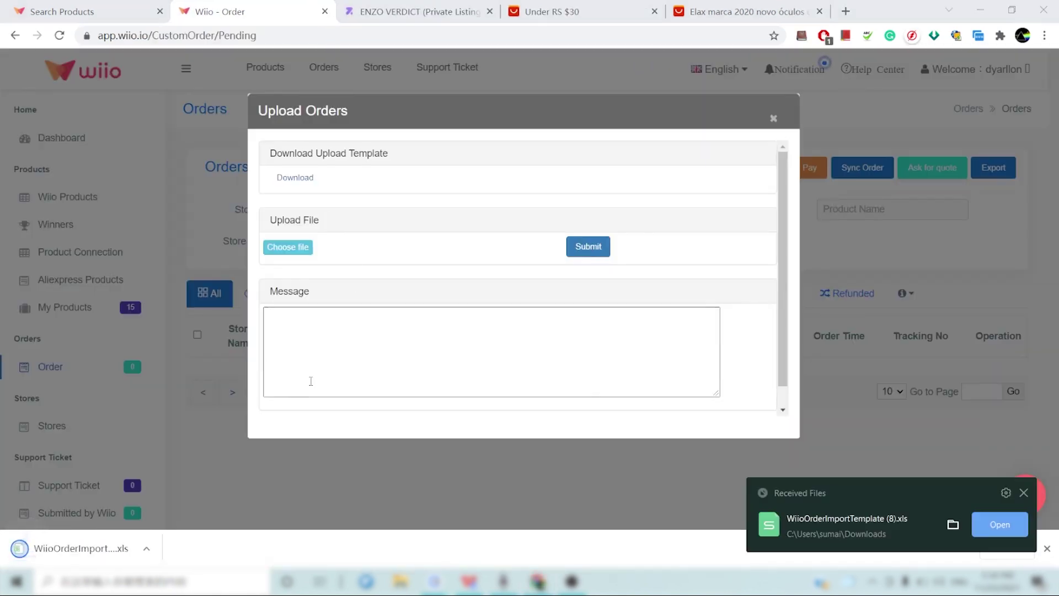
pyautogui.click(46, 555)
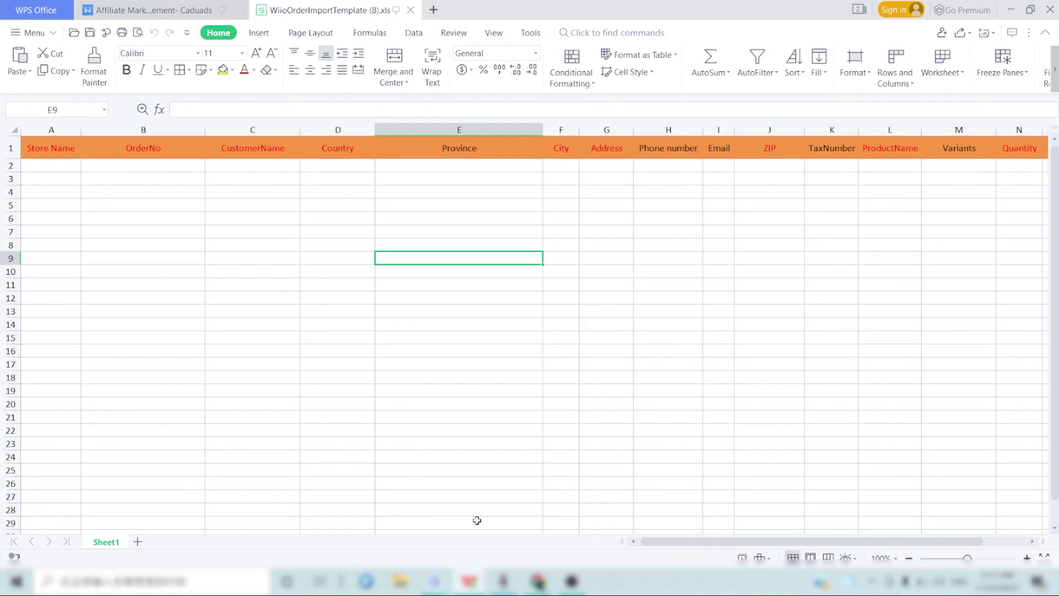
# - Review the template's column headers through ProductLink, return to Wiio and close the Upload Orders dialog
pyautogui.moveTo(664, 542)
pyautogui.mouseDown()
pyautogui.moveTo(797, 543)
pyautogui.moveTo(665, 542)
pyautogui.mouseUp()
pyautogui.moveTo(668, 547); pyautogui.dragTo(711, 547)
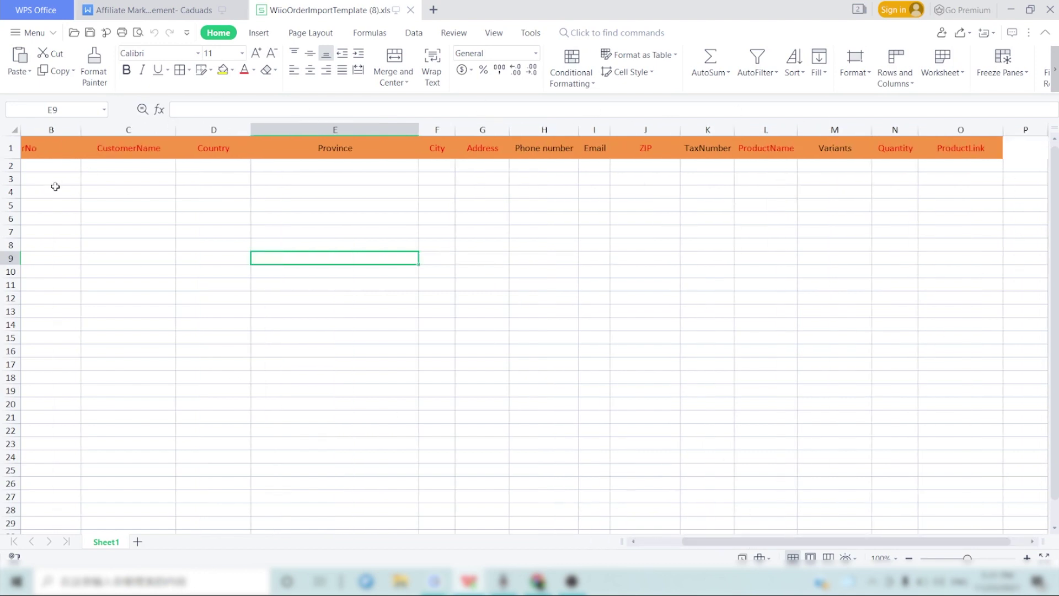
pyautogui.click(1014, 11)
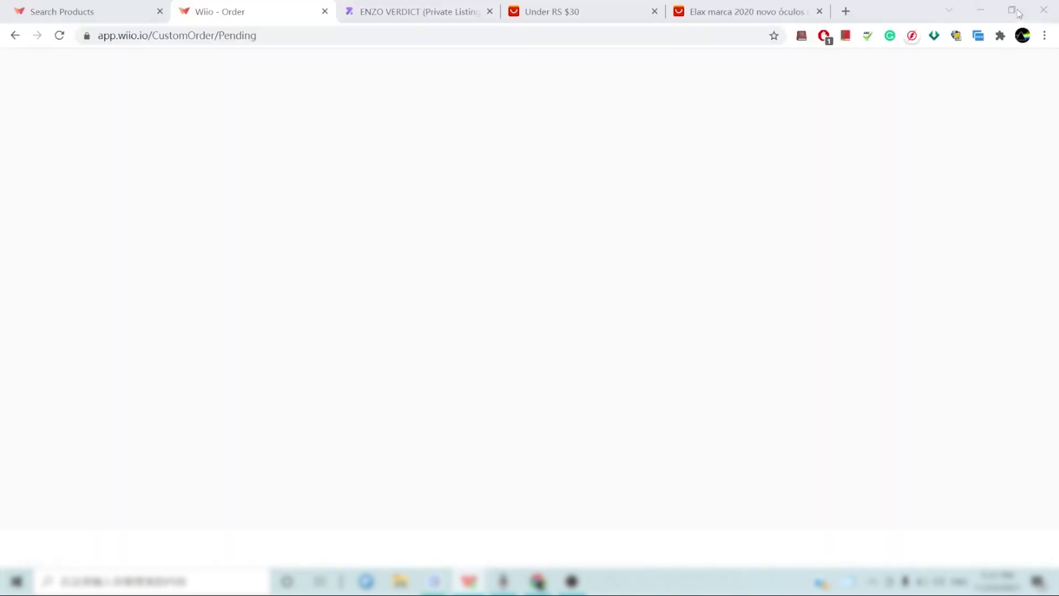
pyautogui.click(342, 366)
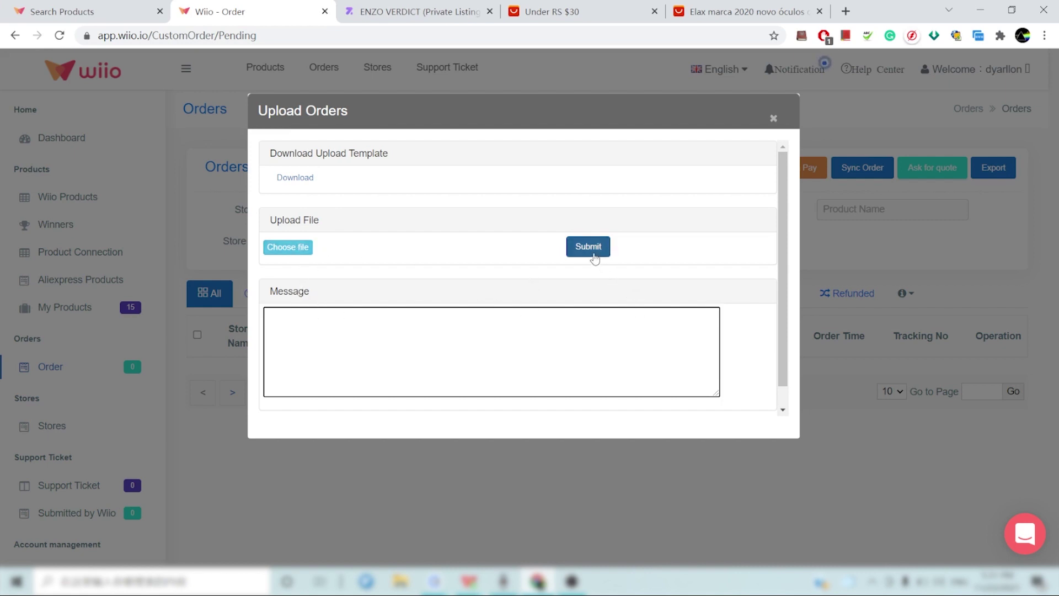
pyautogui.click(773, 118)
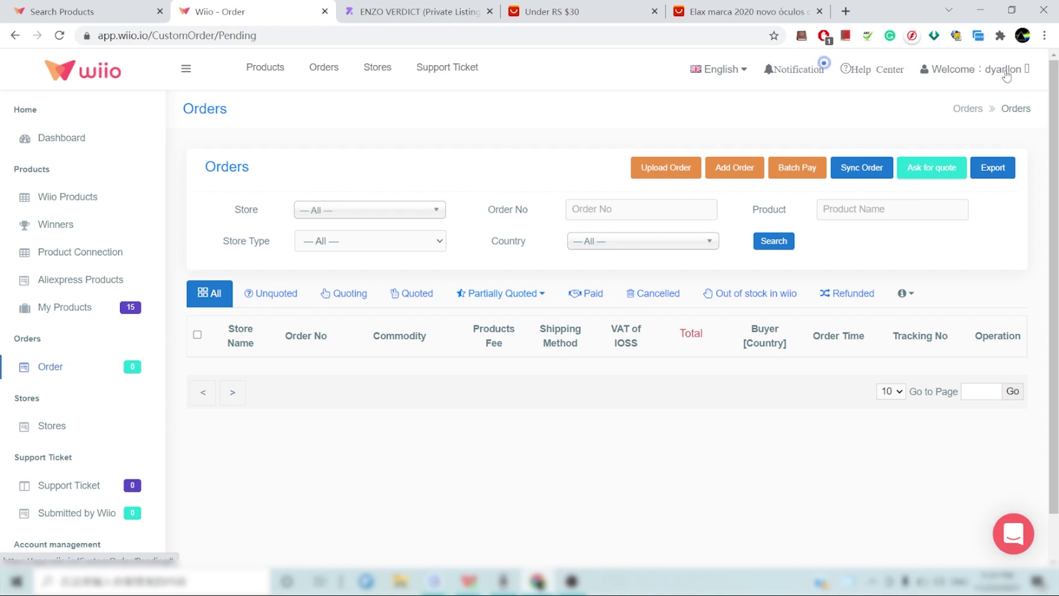
# - Open the account's Finance page and examine the payment methods and the benefit percentages for each recharge amount range
pyautogui.click(1007, 73)
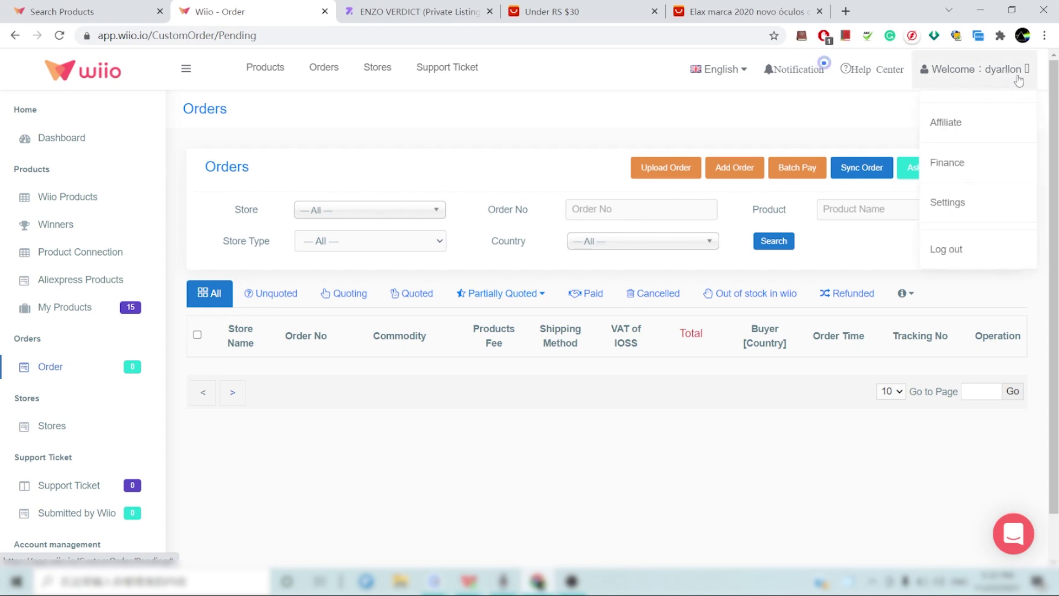
pyautogui.click(965, 165)
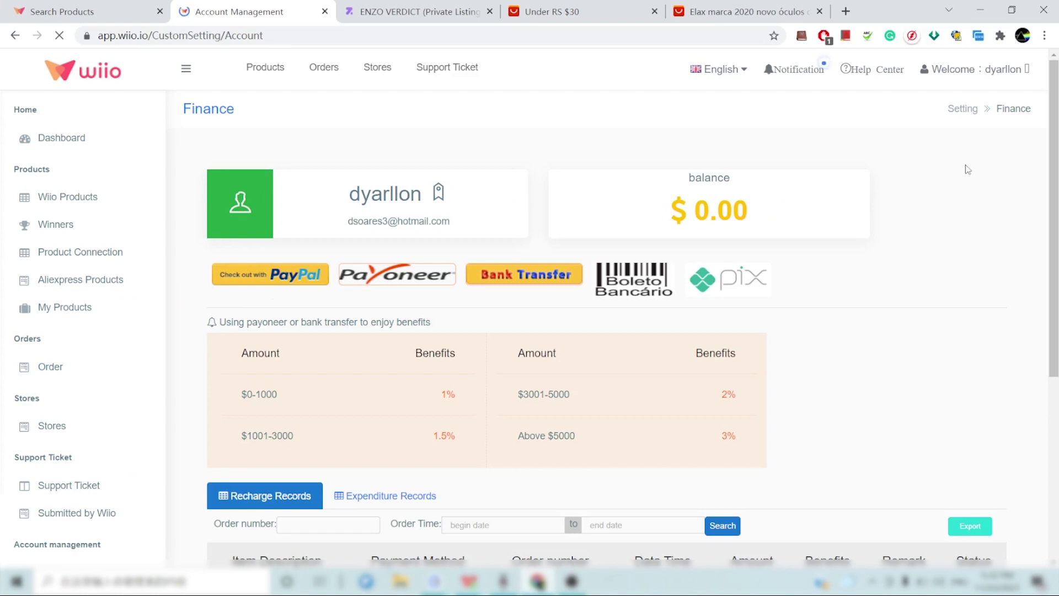
pyautogui.scroll(-1, 970, 175)
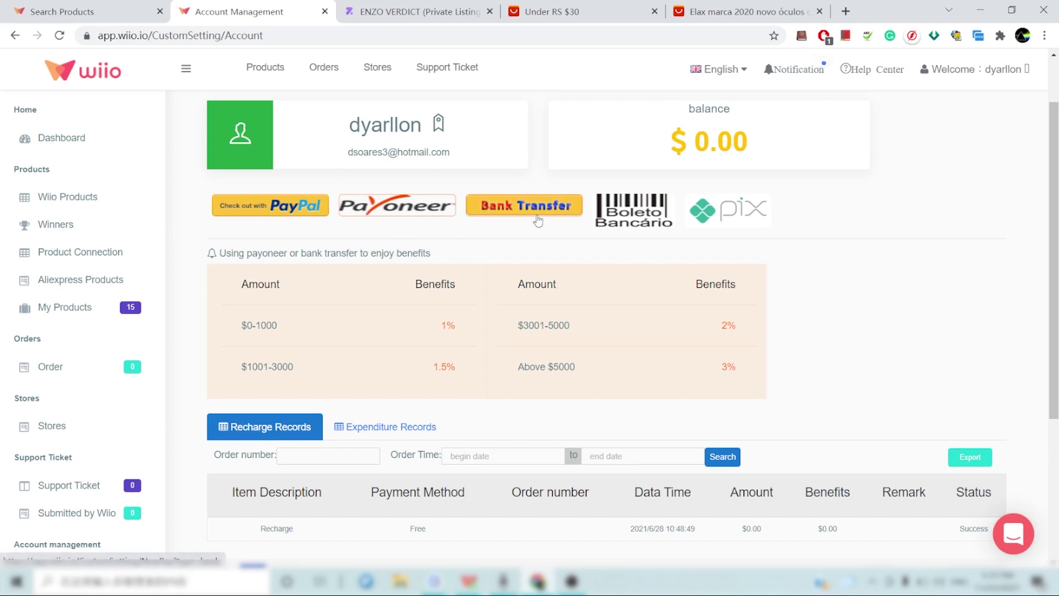
pyautogui.moveTo(256, 326); pyautogui.dragTo(243, 325)
pyautogui.click(244, 326)
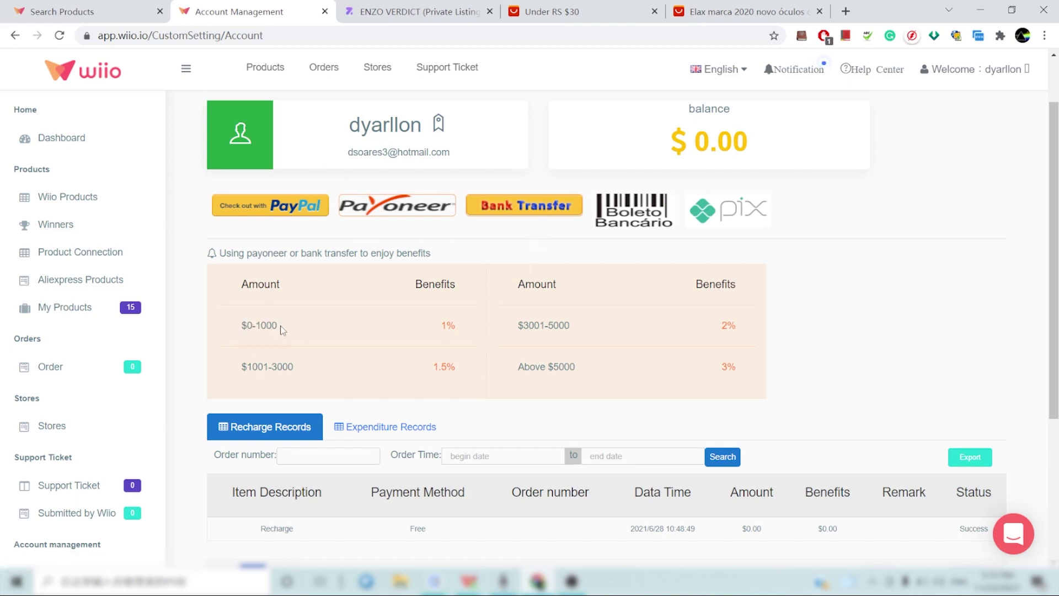
pyautogui.moveTo(437, 370); pyautogui.dragTo(501, 378)
pyautogui.click(435, 347)
# - Look over the Recharge Records on the Finance page and return to the payment methods
pyautogui.scroll(-2, 761, 354)
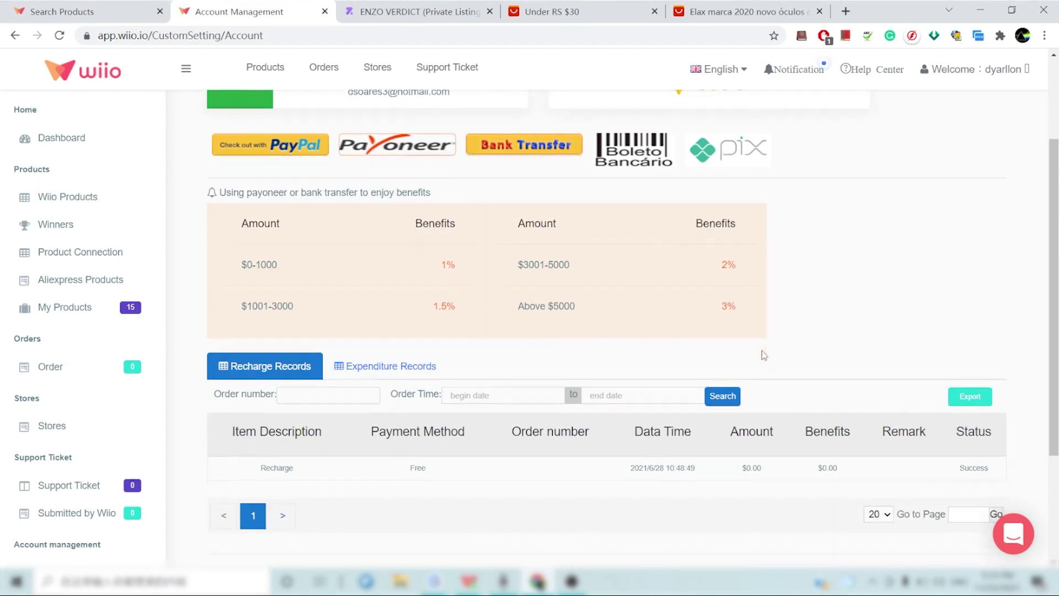
pyautogui.scroll(-1, 826, 346)
pyautogui.scroll(5, 827, 345)
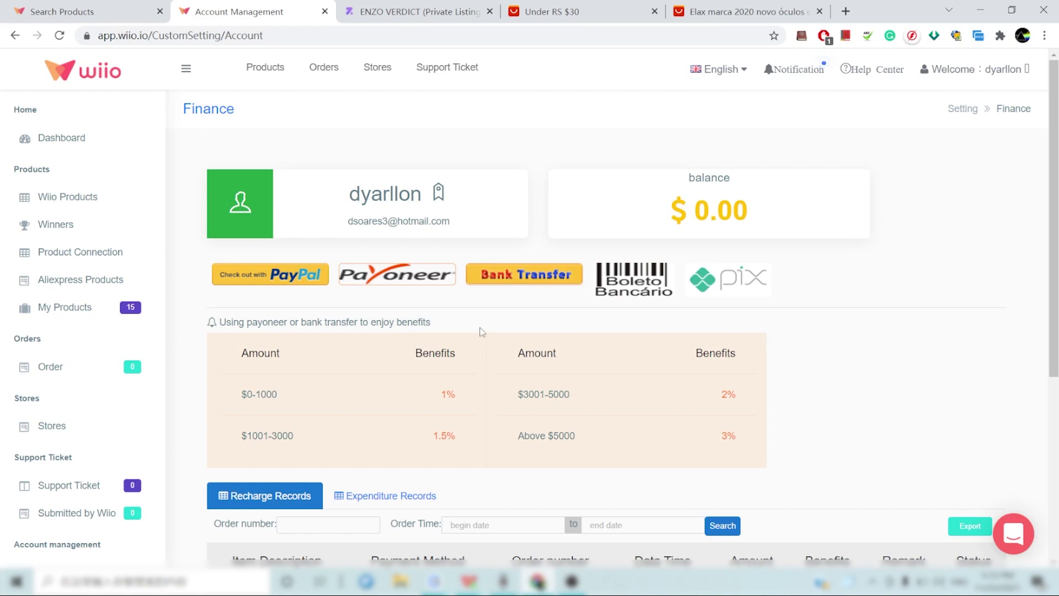
# - Open the PayPal recharge page and highlight the notice about the minimum recharge and its dollar amount
pyautogui.click(275, 281)
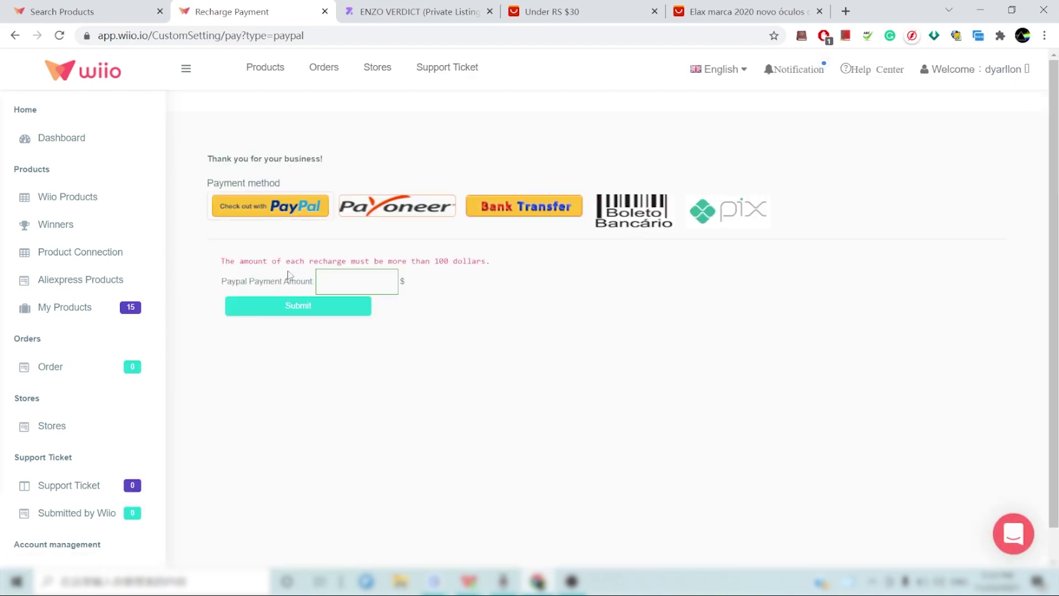
pyautogui.moveTo(220, 262); pyautogui.dragTo(497, 263)
pyautogui.click(544, 285)
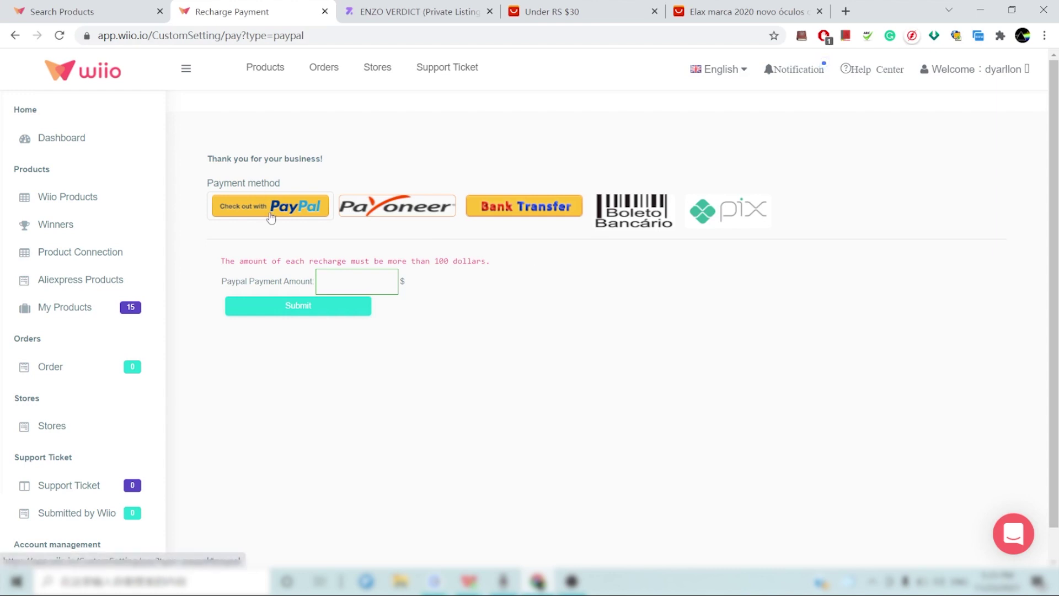
pyautogui.doubleClick(441, 261)
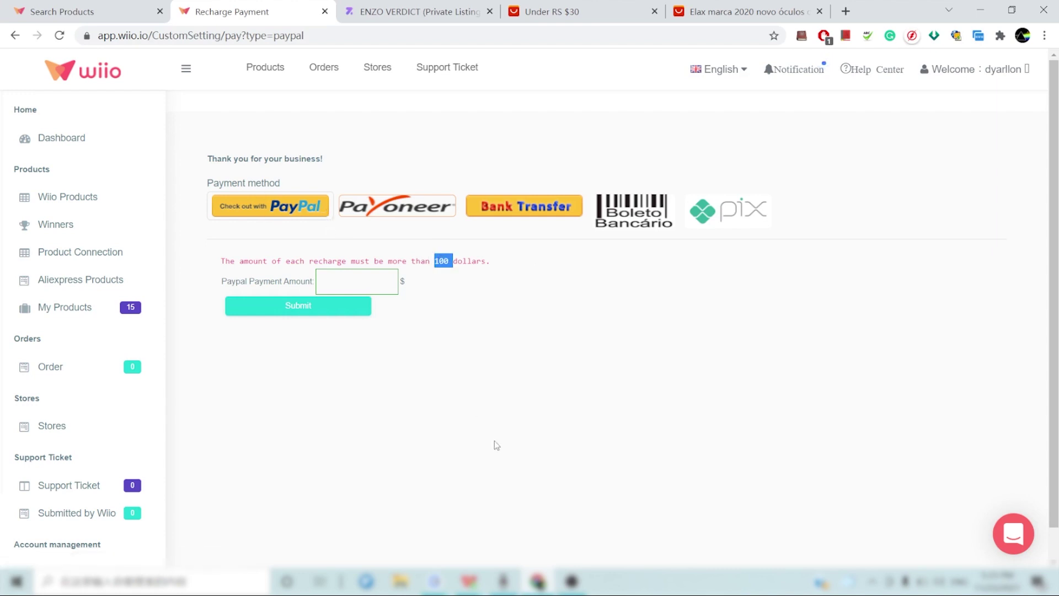
pyautogui.click(439, 453)
pyautogui.doubleClick(441, 260)
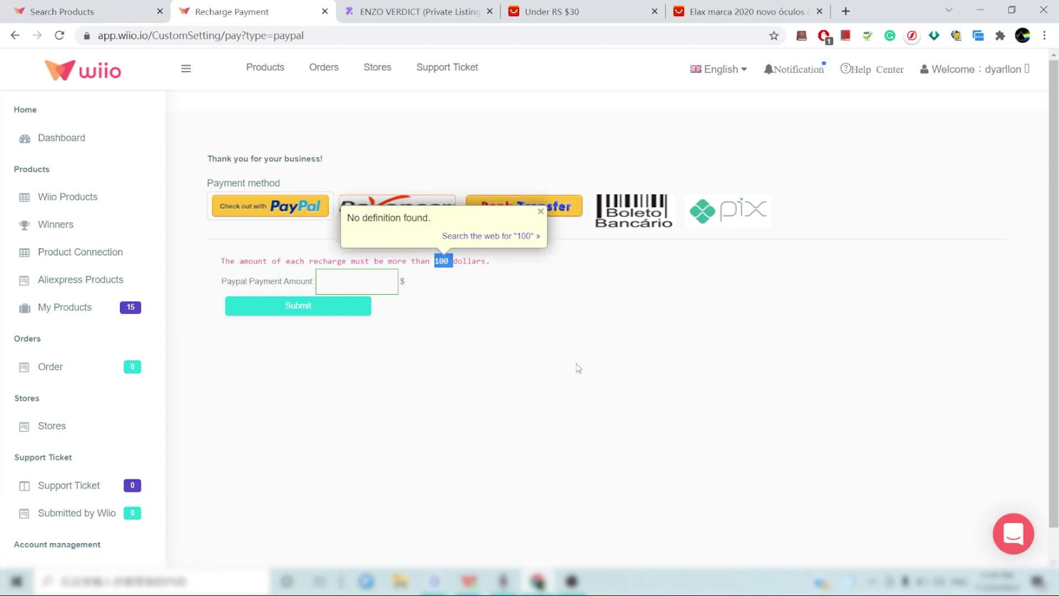
pyautogui.click(751, 266)
pyautogui.click(450, 428)
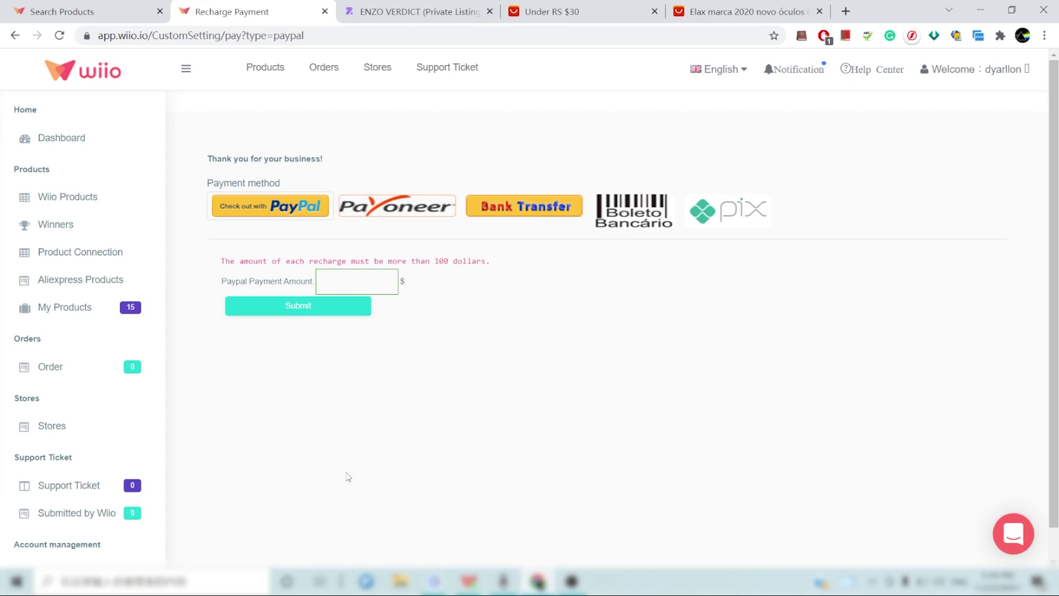
# - Open the Winners product list and browse its products and prices down to the last row
pyautogui.click(64, 230)
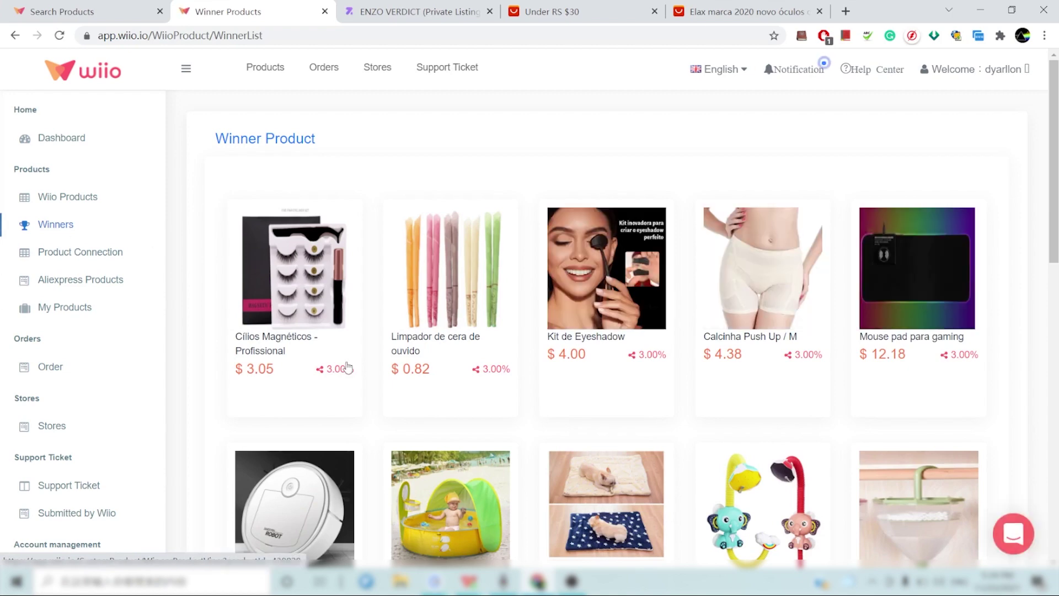
pyautogui.scroll(-3, 347, 370)
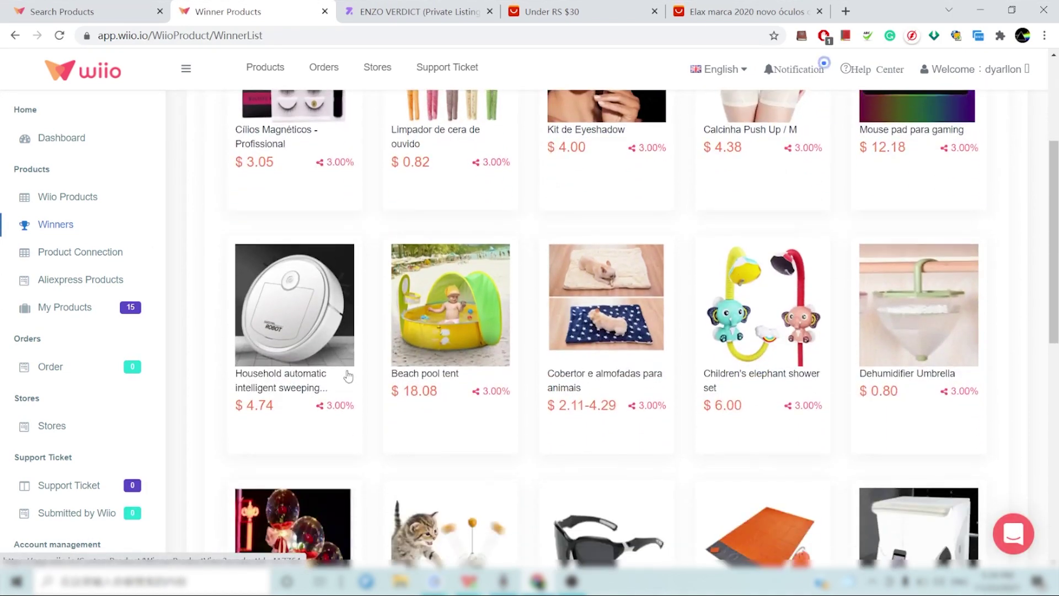
pyautogui.scroll(-5, 348, 377)
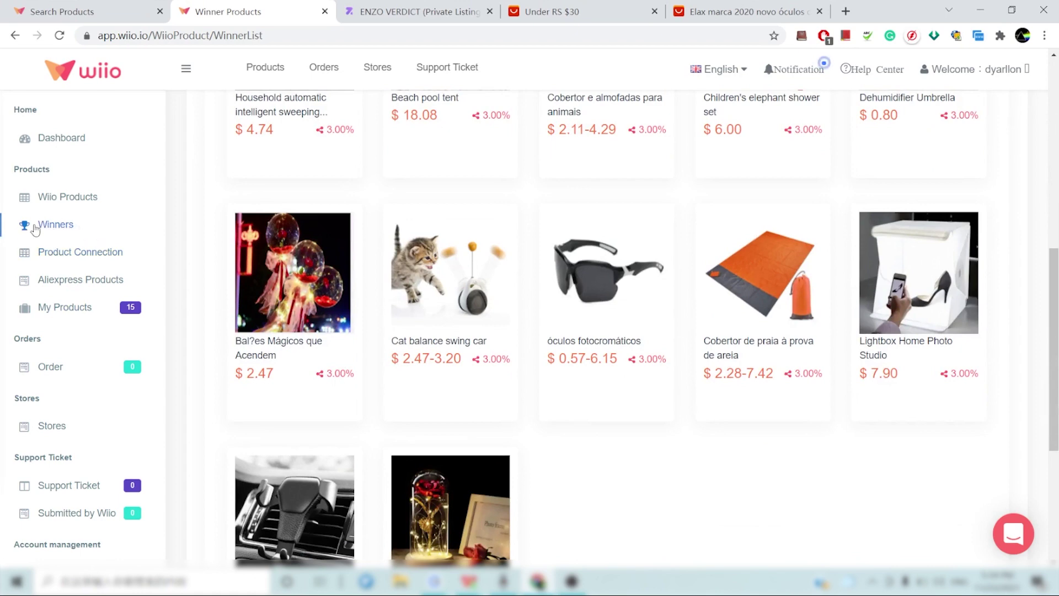
pyautogui.scroll(7, 596, 381)
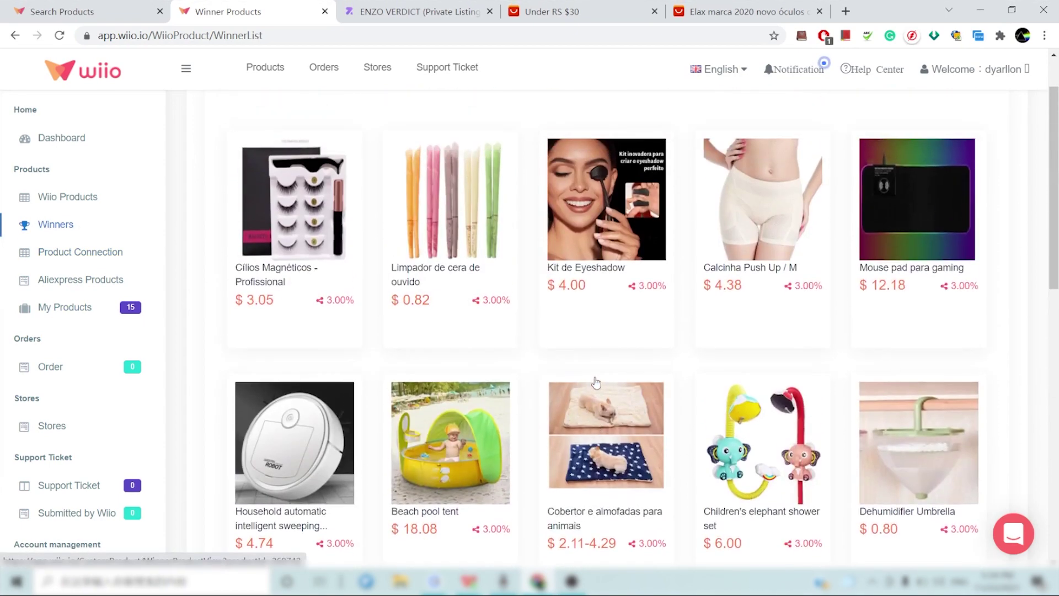
pyautogui.scroll(2, 593, 386)
pyautogui.scroll(-7, 585, 386)
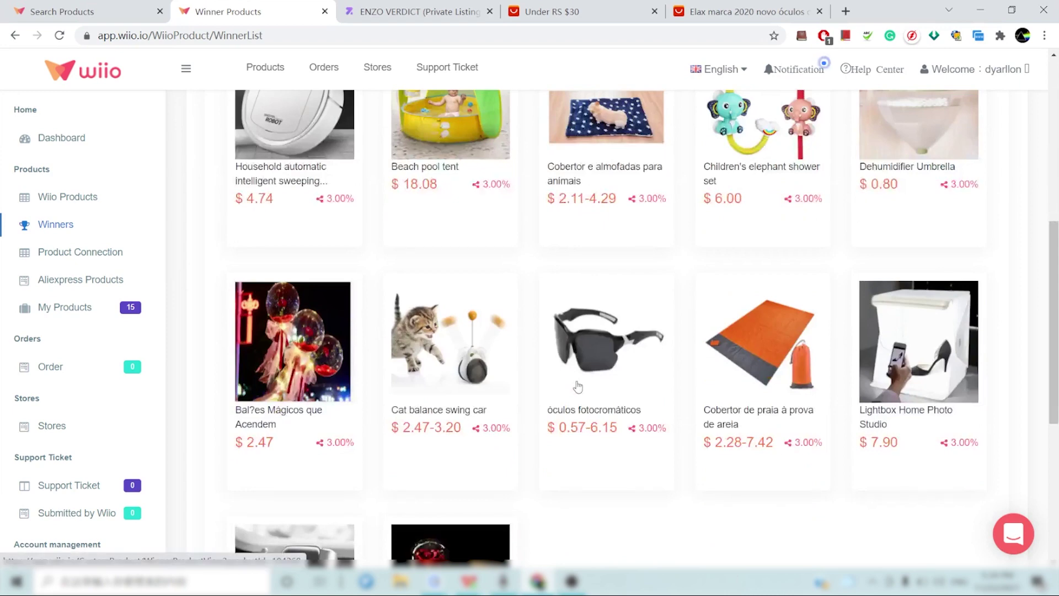
pyautogui.scroll(-2, 580, 391)
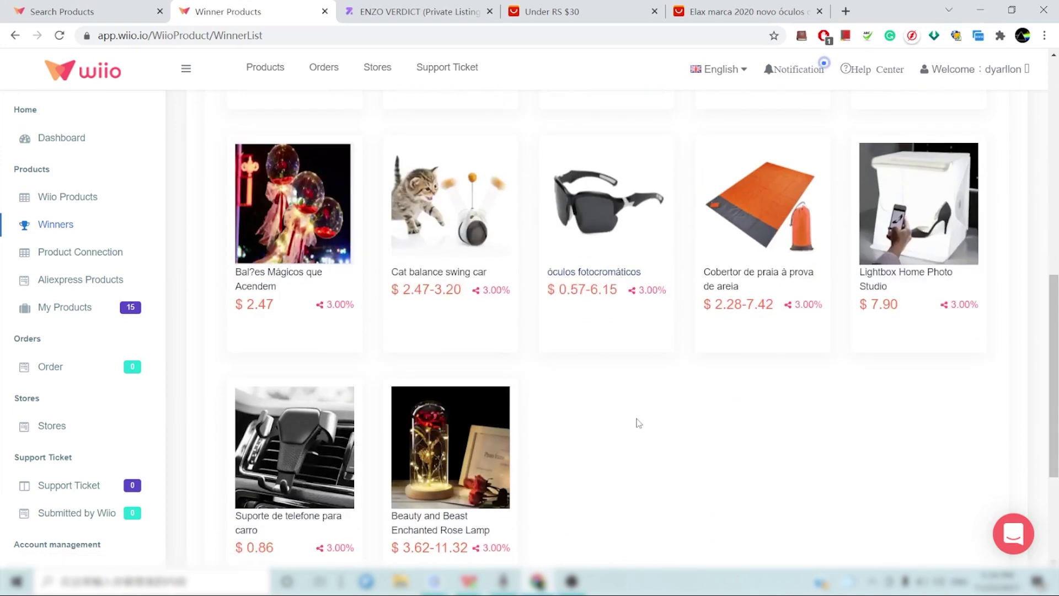
pyautogui.scroll(-3, 638, 423)
# - Go back to the start of the Winner Product list and look through its rows of products a second time
pyautogui.scroll(5, 628, 442)
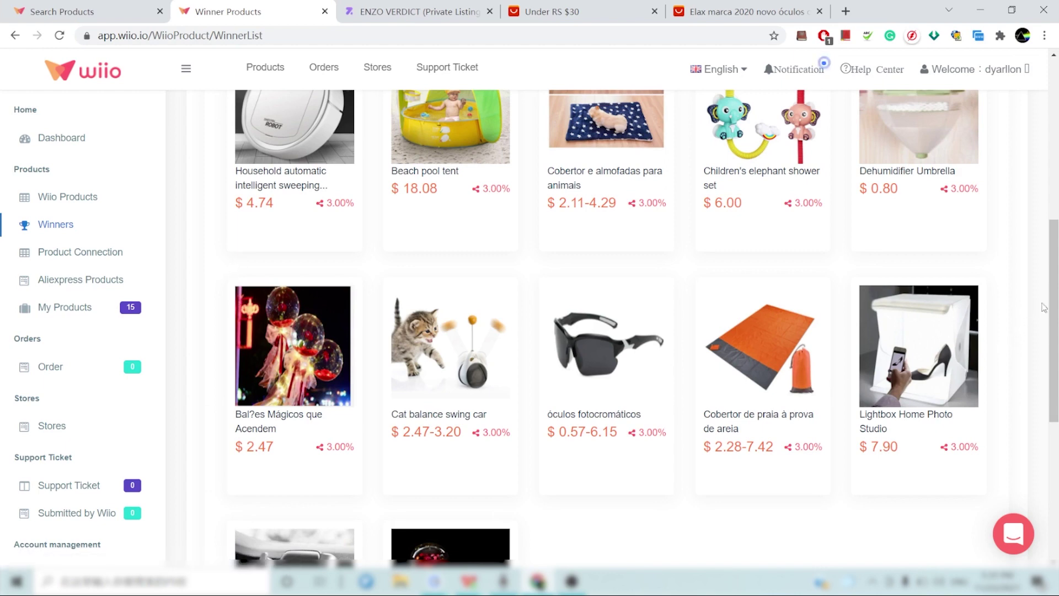
pyautogui.scroll(5, 1045, 301)
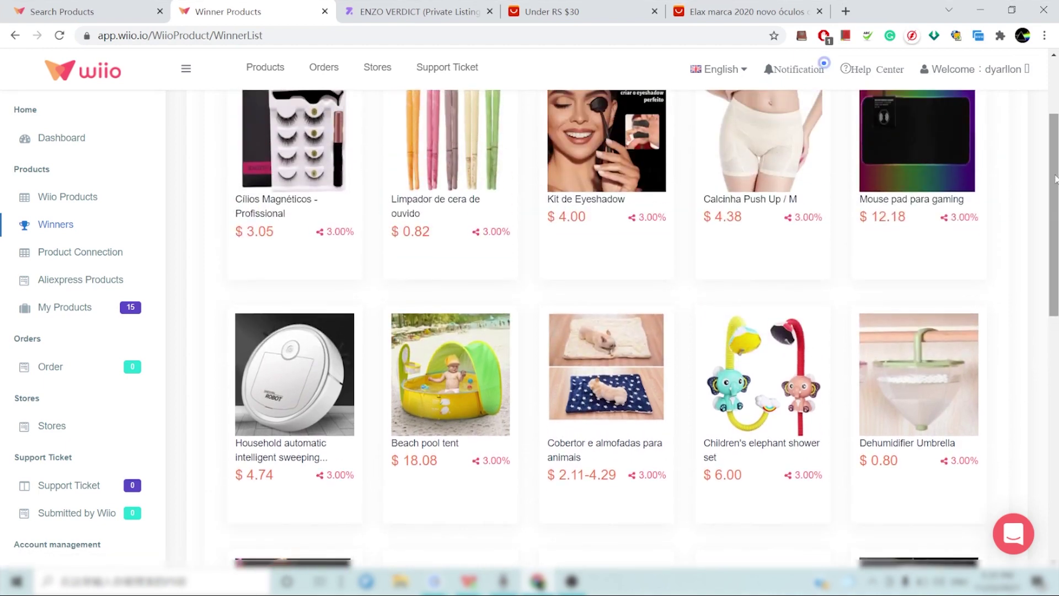
pyautogui.scroll(2, 1055, 178)
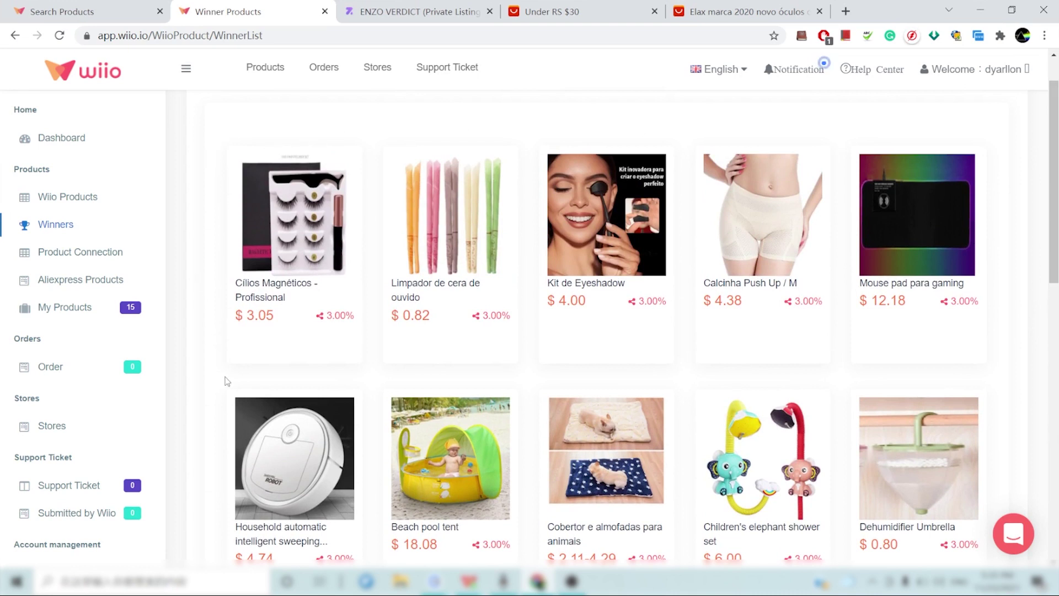
pyautogui.scroll(-1, 227, 380)
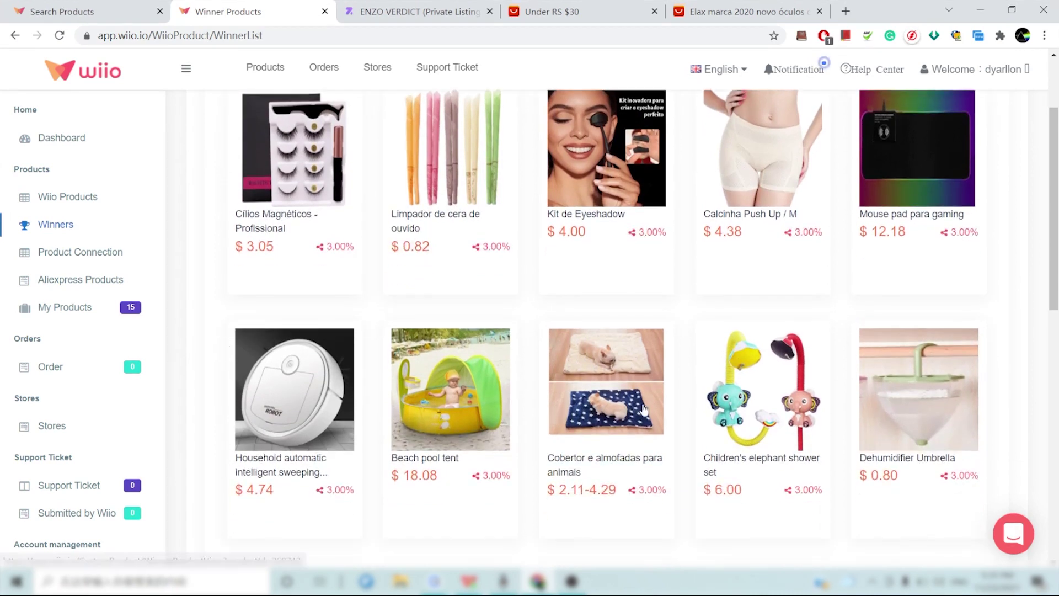
pyautogui.moveTo(1053, 298); pyautogui.dragTo(1013, 219)
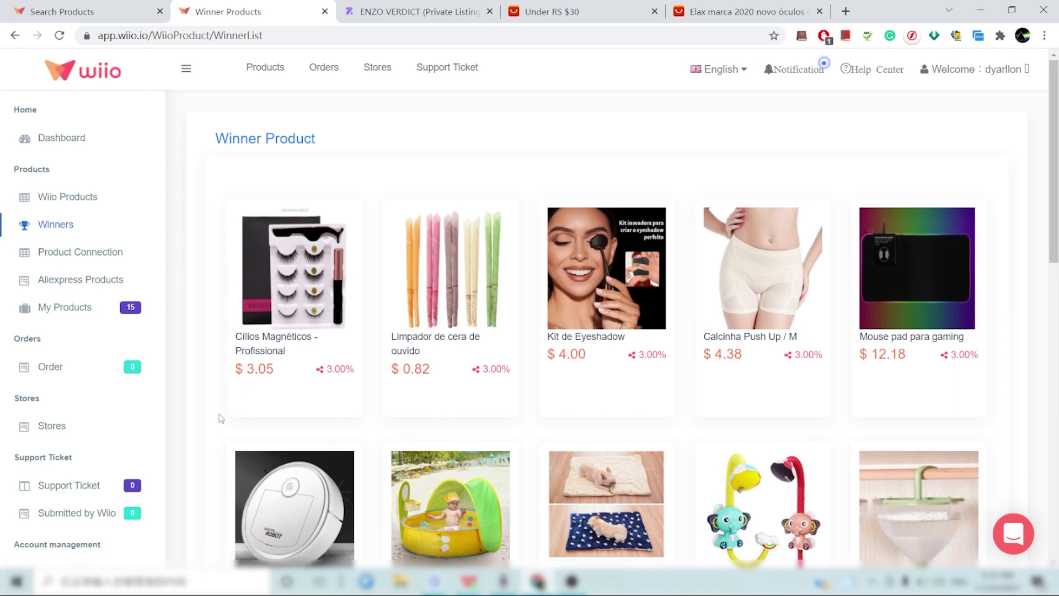
pyautogui.scroll(-2, 220, 417)
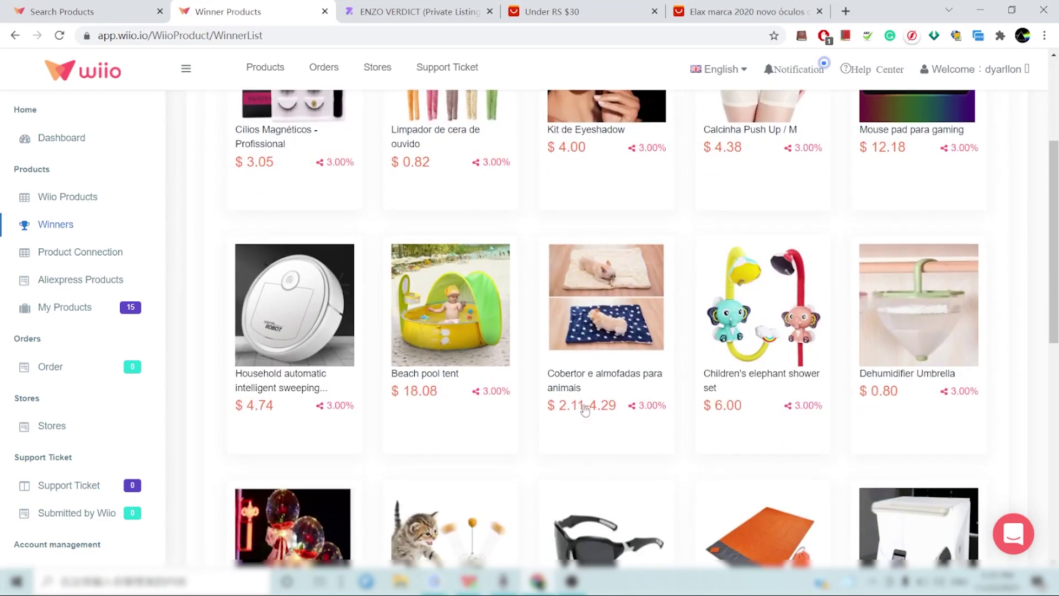
pyautogui.scroll(-1, 580, 418)
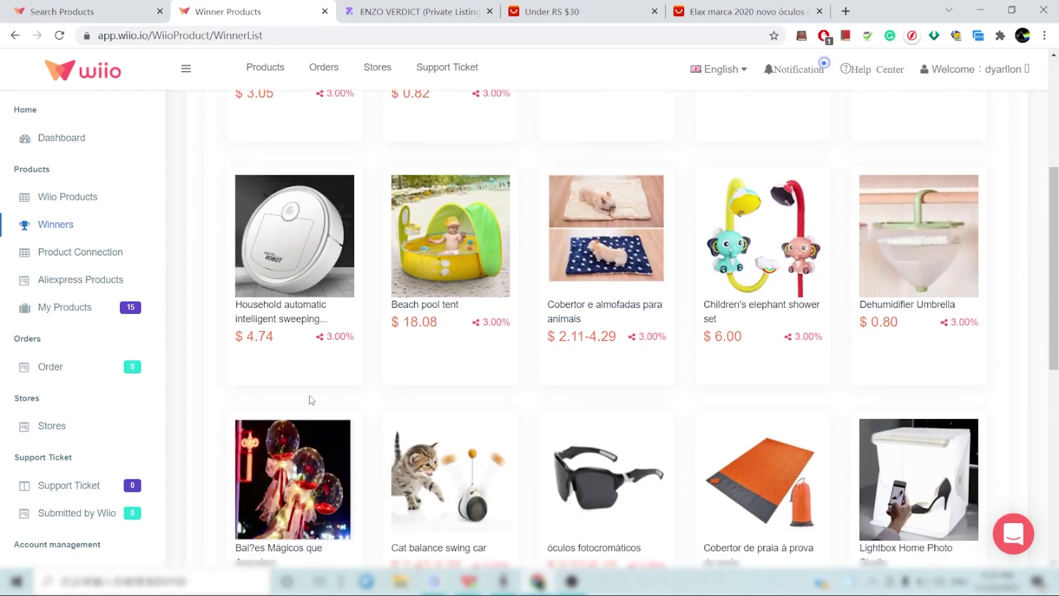
pyautogui.scroll(-2, 974, 368)
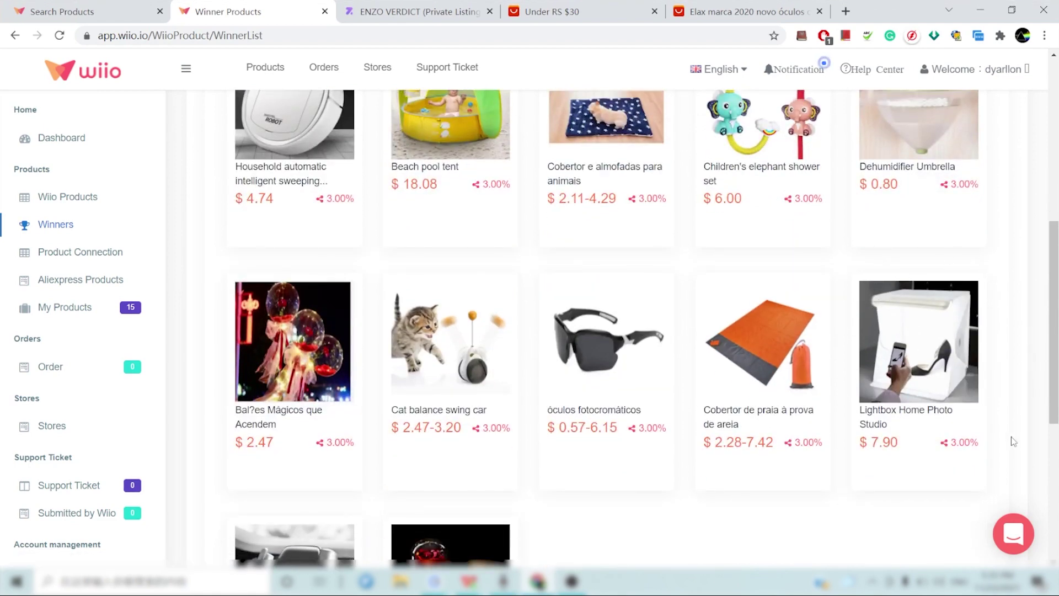
pyautogui.scroll(1, 272, 472)
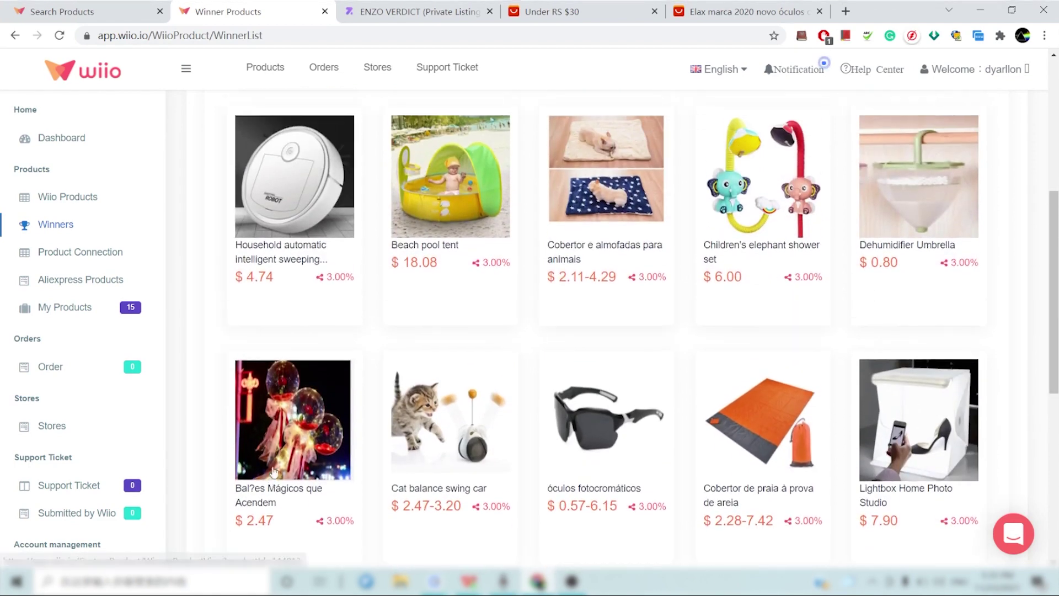
# - Browse the full Winner Product list once more, from the first row to the last and back to the start
pyautogui.scroll(5, 272, 471)
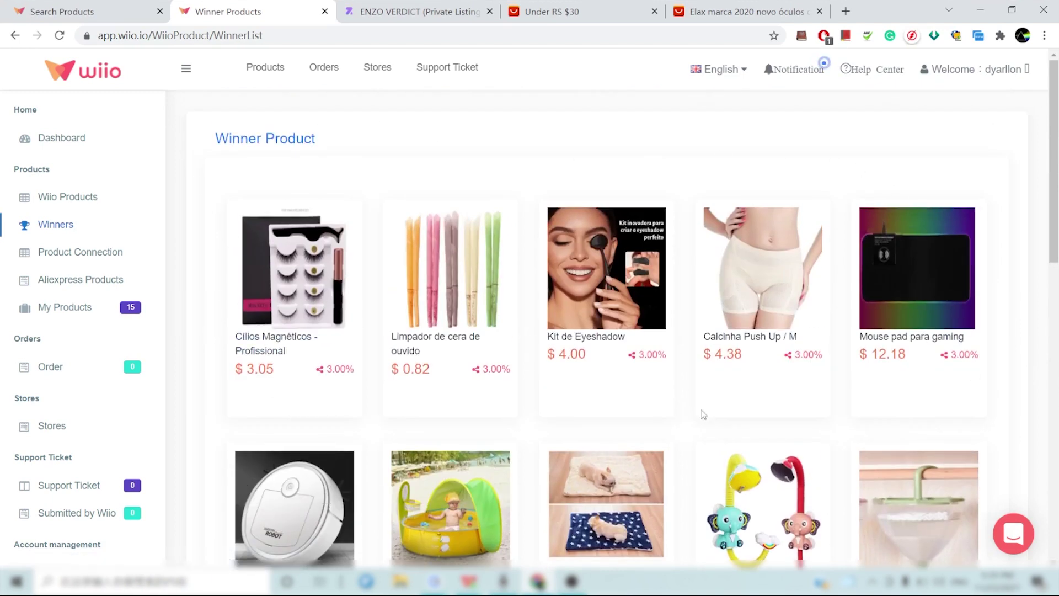
pyautogui.scroll(-1, 673, 409)
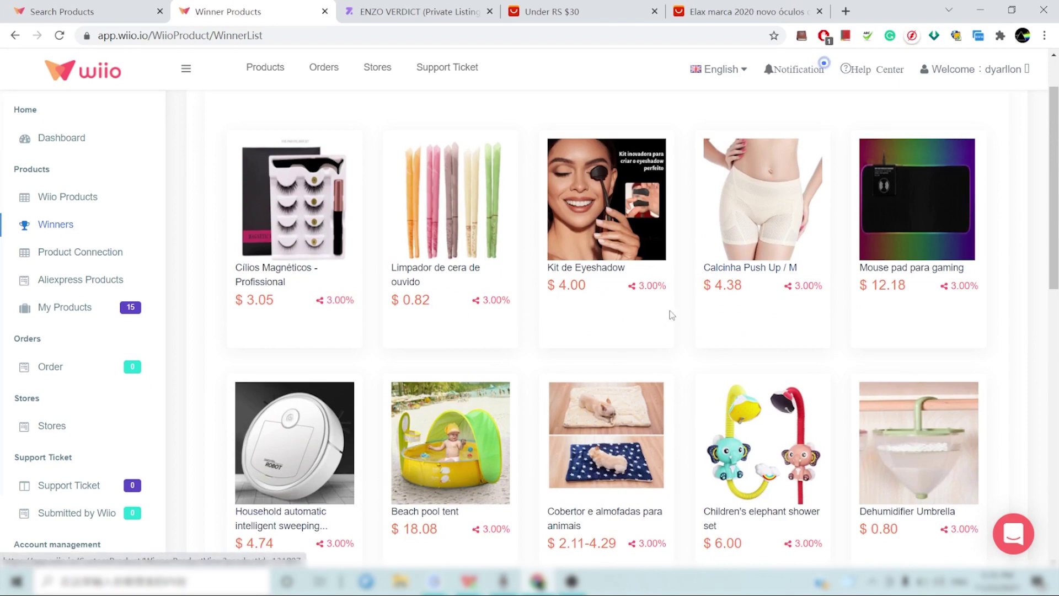
pyautogui.scroll(-5, 644, 342)
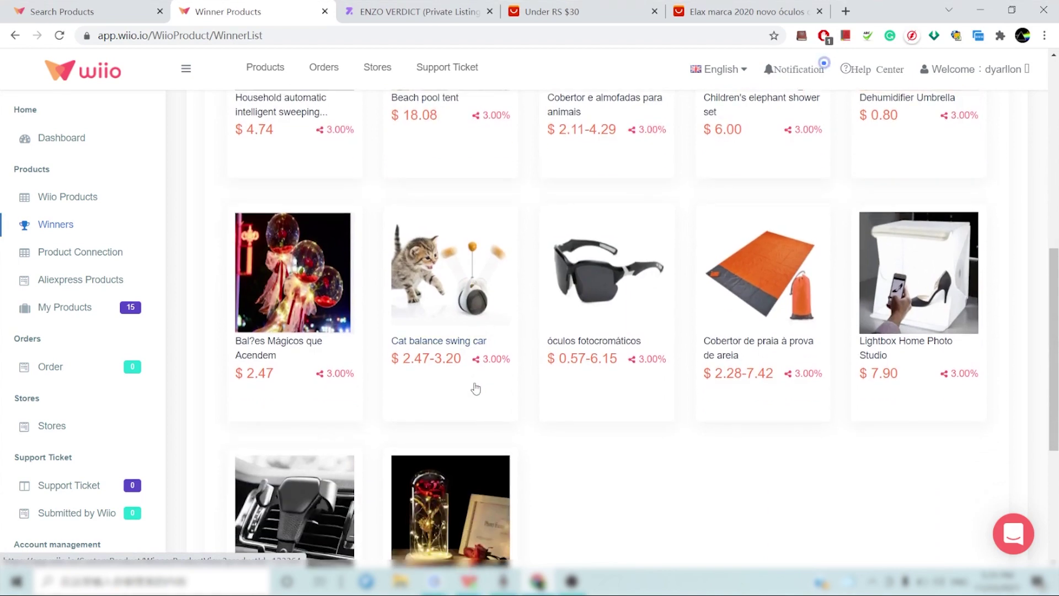
pyautogui.scroll(-5, 491, 394)
pyautogui.scroll(9, 486, 419)
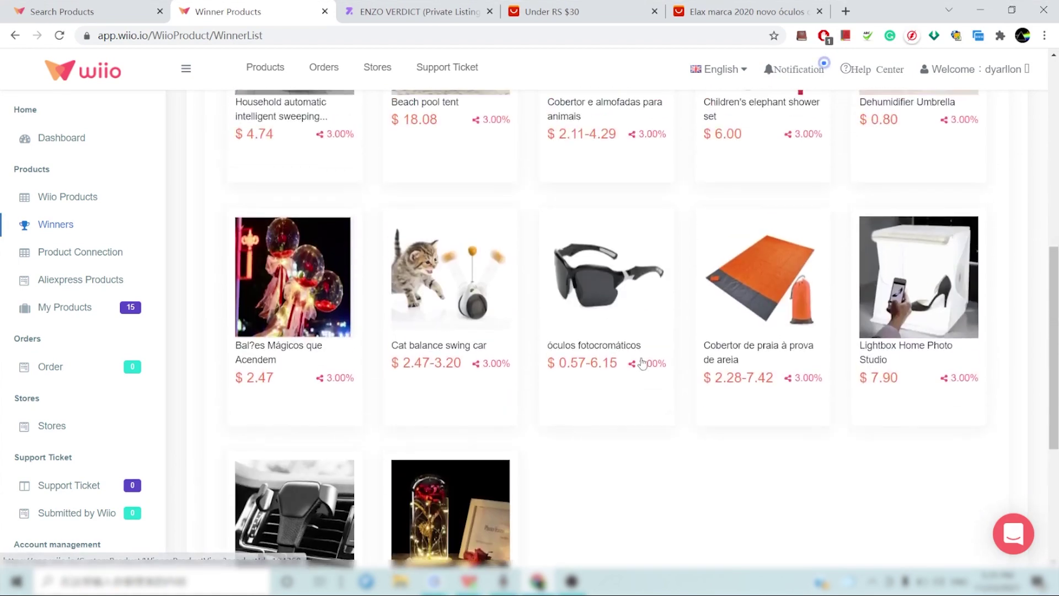
pyautogui.scroll(3, 479, 452)
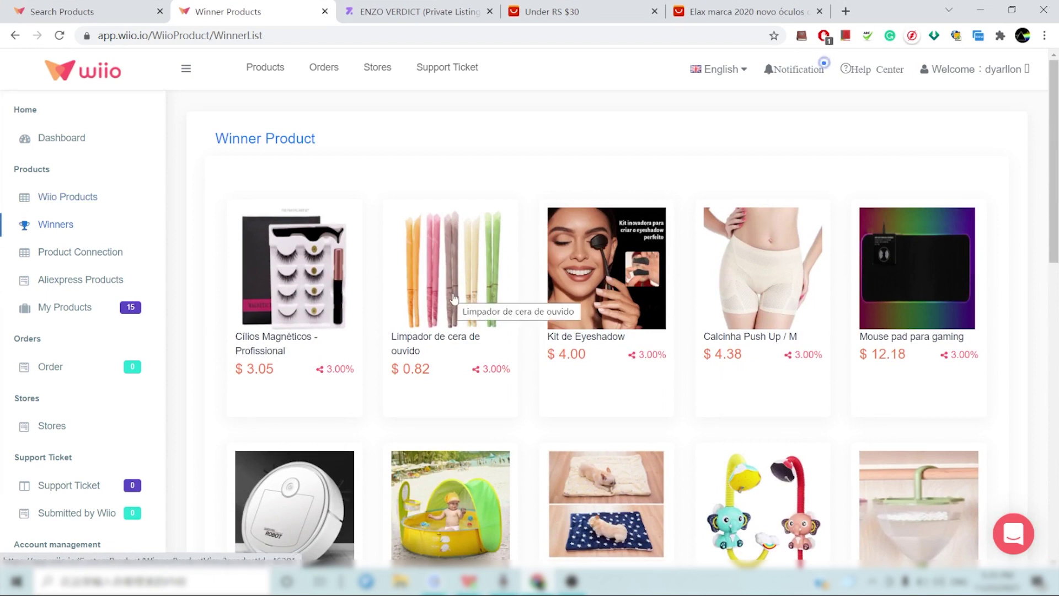
# - Open the Stores page, review the table of connected stores, and highlight the Shopify store type of the second store
pyautogui.click(58, 433)
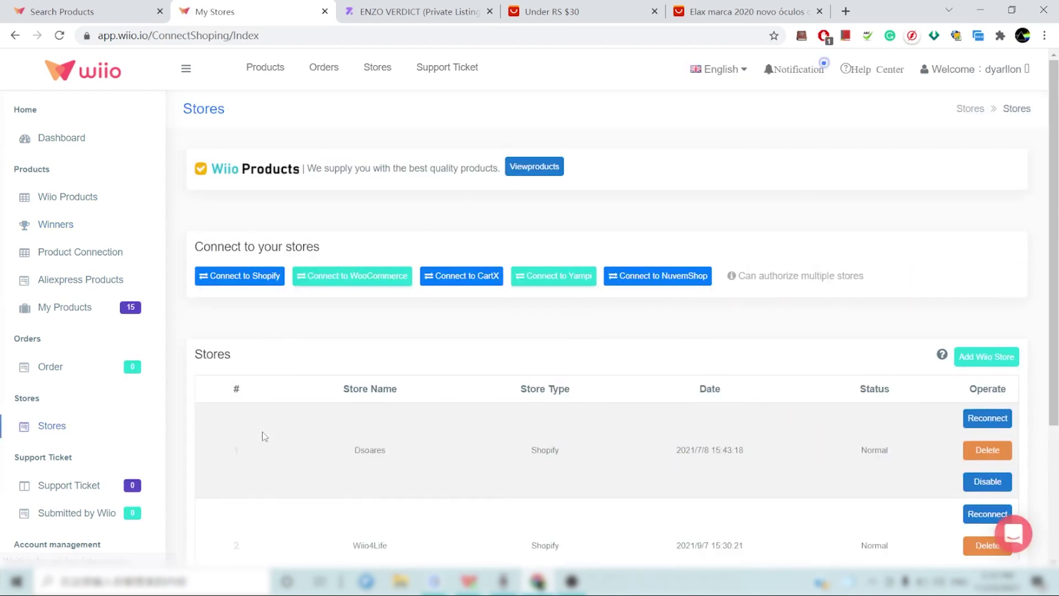
pyautogui.scroll(-3, 485, 366)
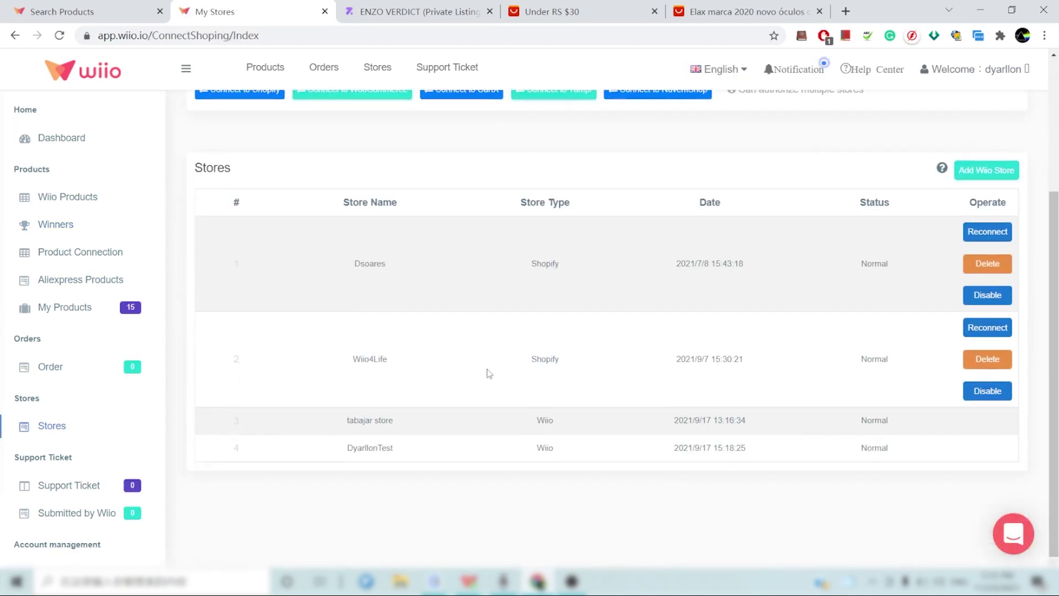
pyautogui.scroll(1, 501, 431)
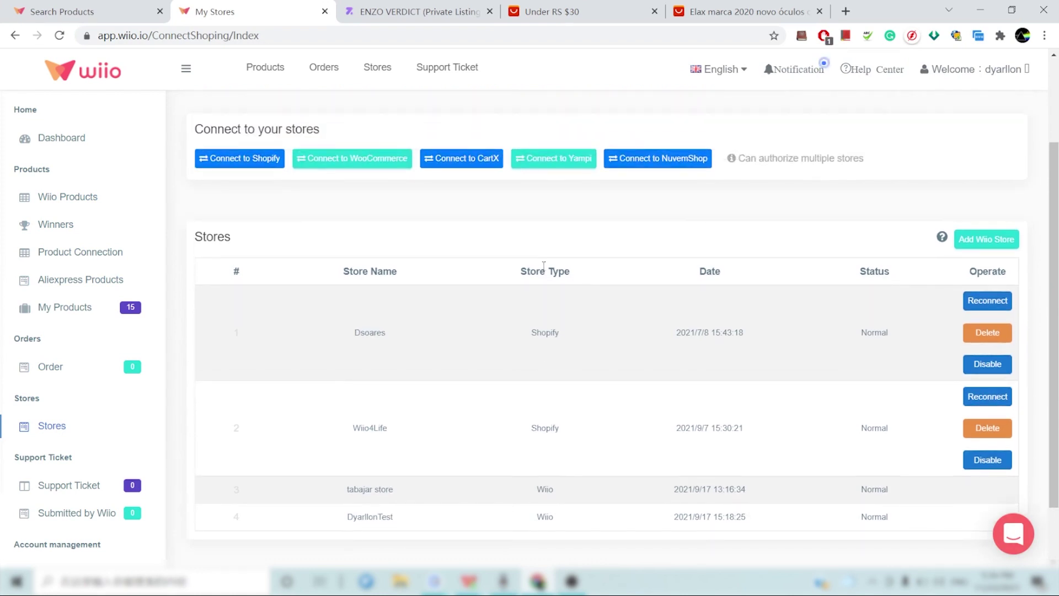
pyautogui.moveTo(530, 332); pyautogui.dragTo(542, 377)
pyautogui.moveTo(532, 430); pyautogui.dragTo(578, 428)
pyautogui.scroll(-1, 578, 469)
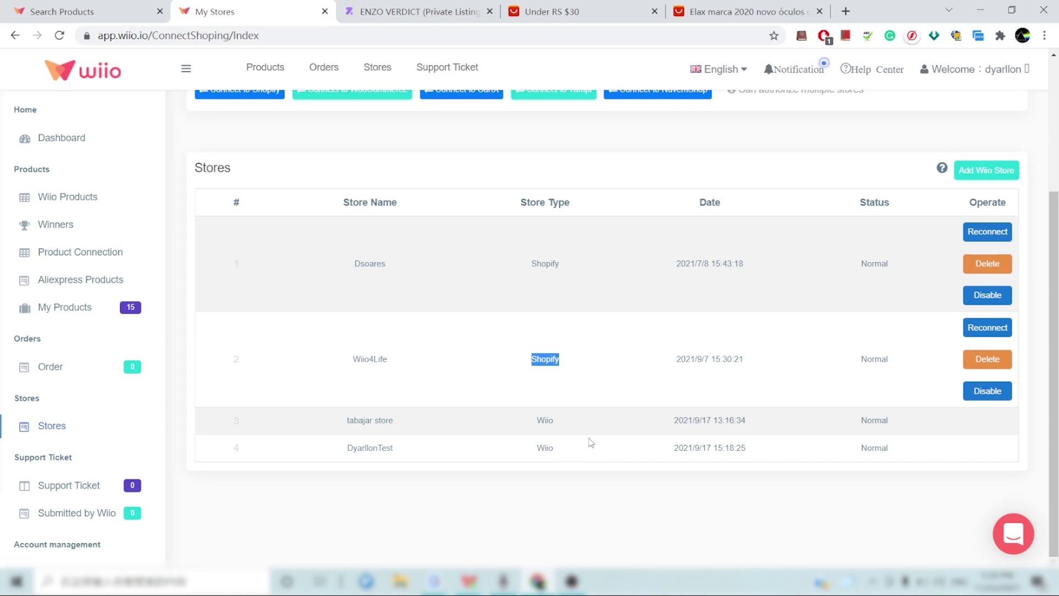
pyautogui.scroll(2, 626, 428)
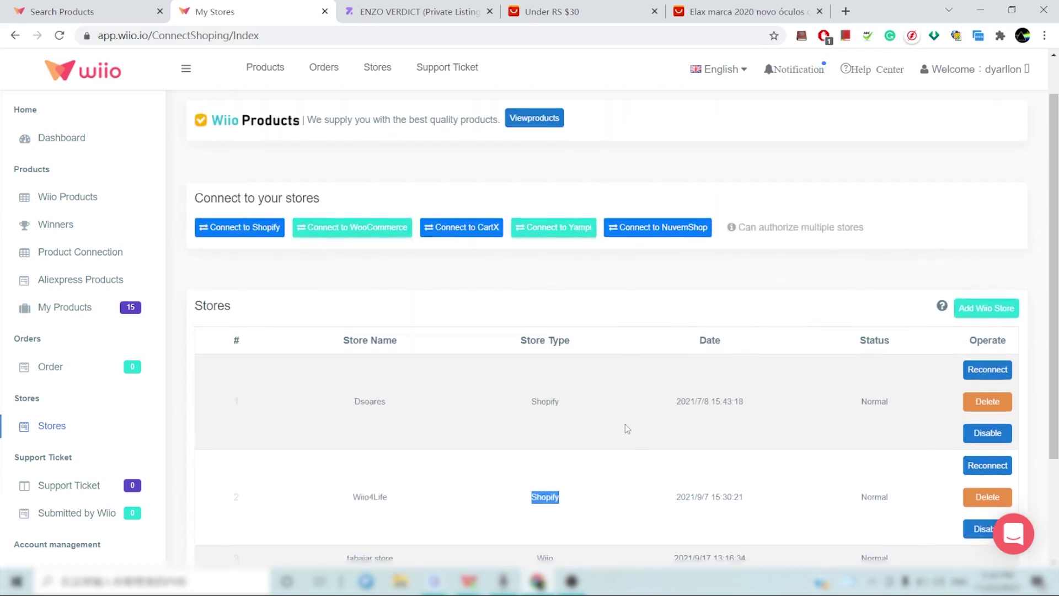
# - Clear the text highlight and examine the store connection options, the Add Wiio Store option, and the operations available for each store
pyautogui.click(237, 253)
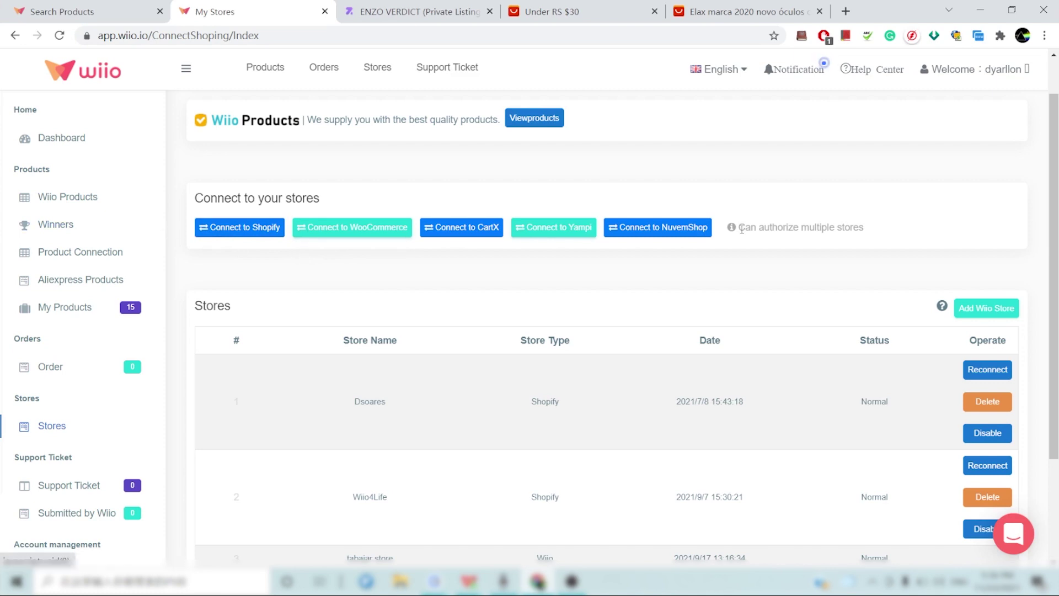
pyautogui.scroll(-1, 578, 374)
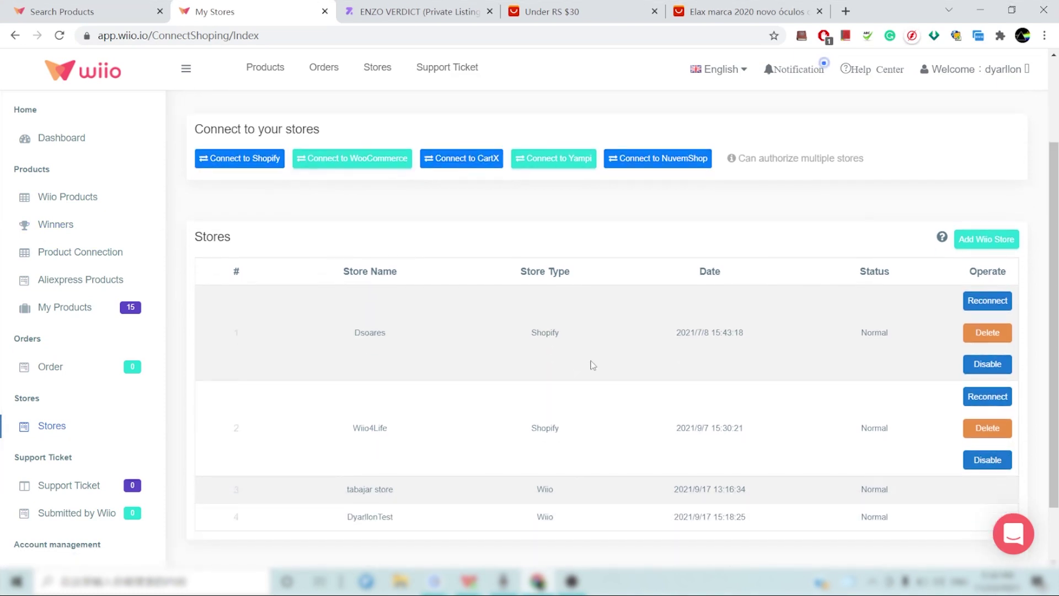
pyautogui.scroll(1, 606, 363)
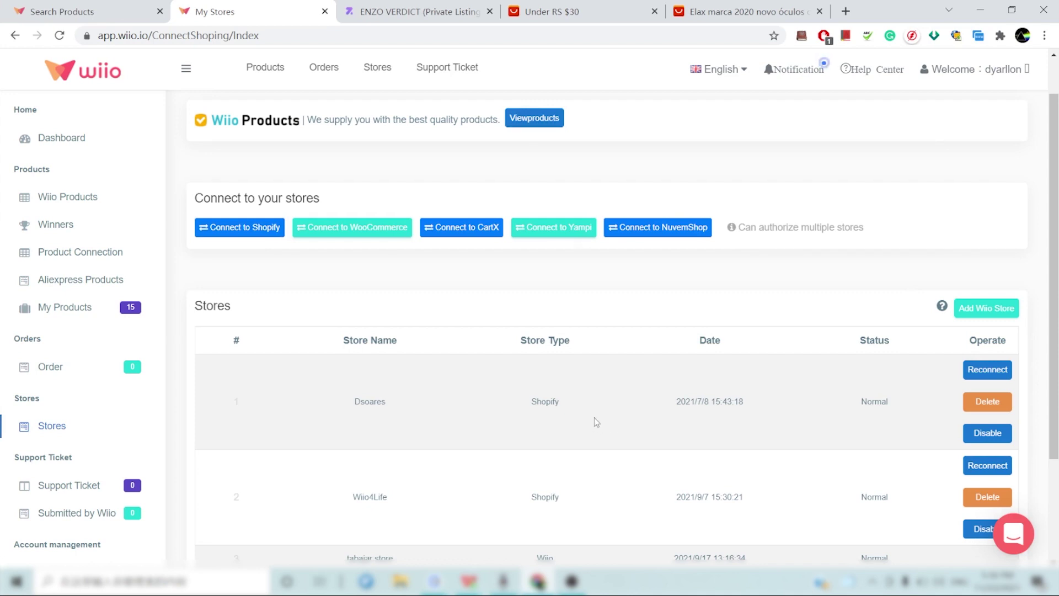
pyautogui.scroll(1, 258, 359)
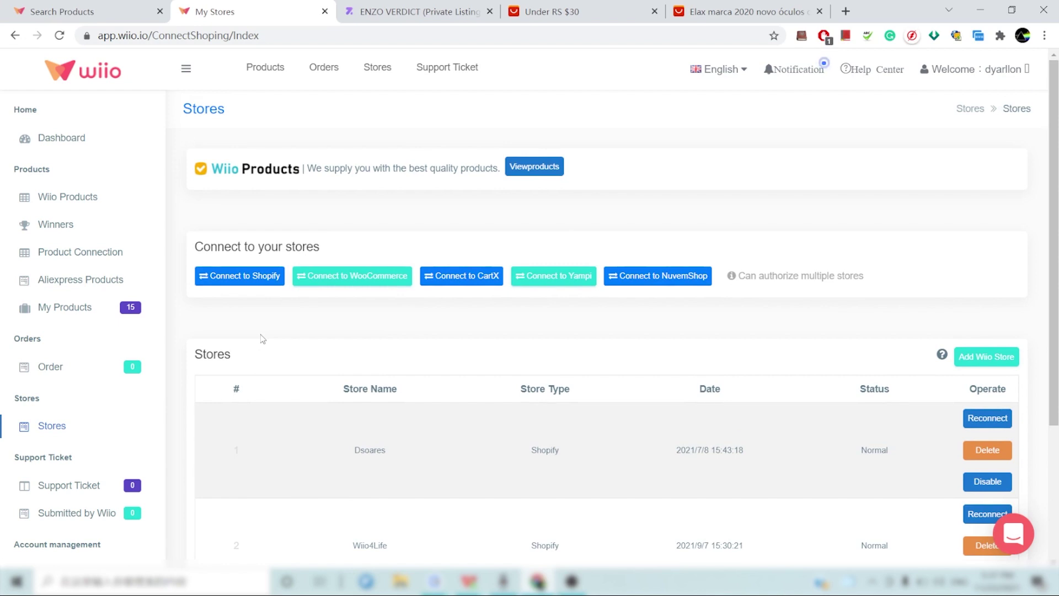
pyautogui.scroll(-3, 652, 261)
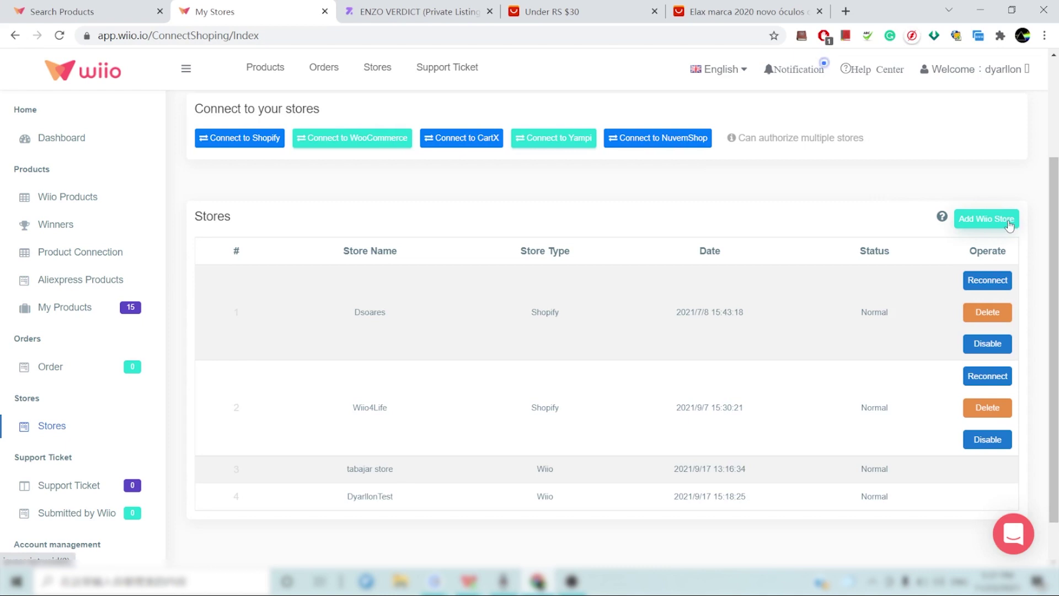
pyautogui.scroll(-1, 1009, 225)
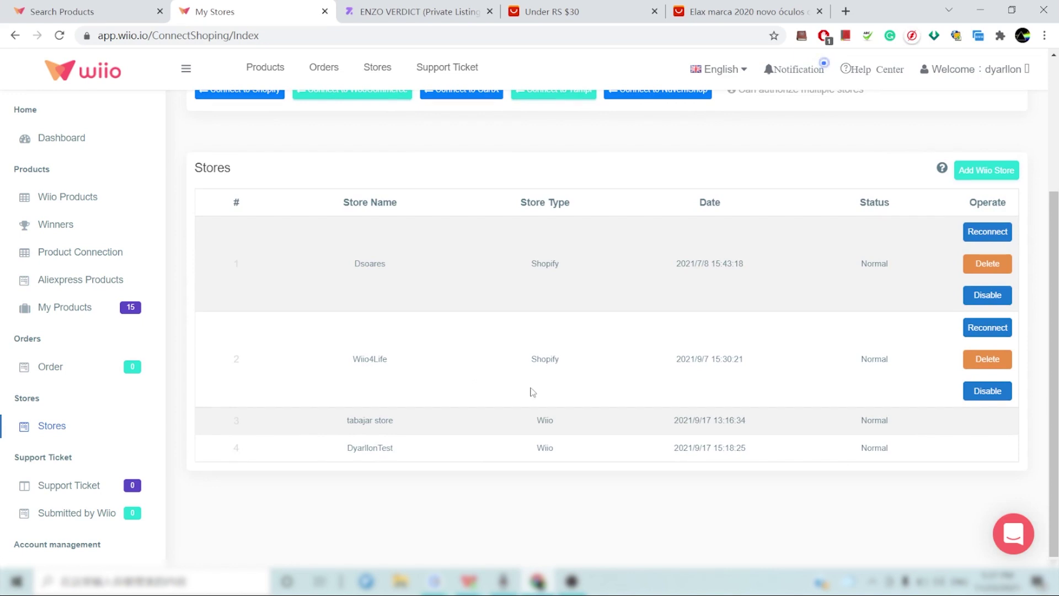
pyautogui.scroll(1, 634, 416)
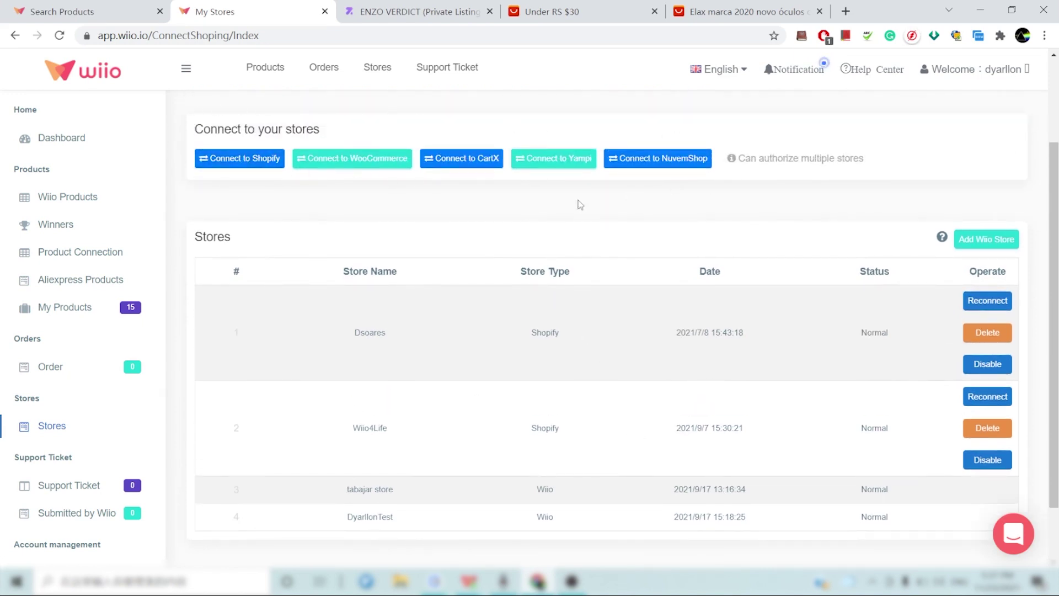
pyautogui.scroll(2, 639, 239)
# - Open the Orders page and look over its order actions, search filters, and status categories
pyautogui.click(64, 377)
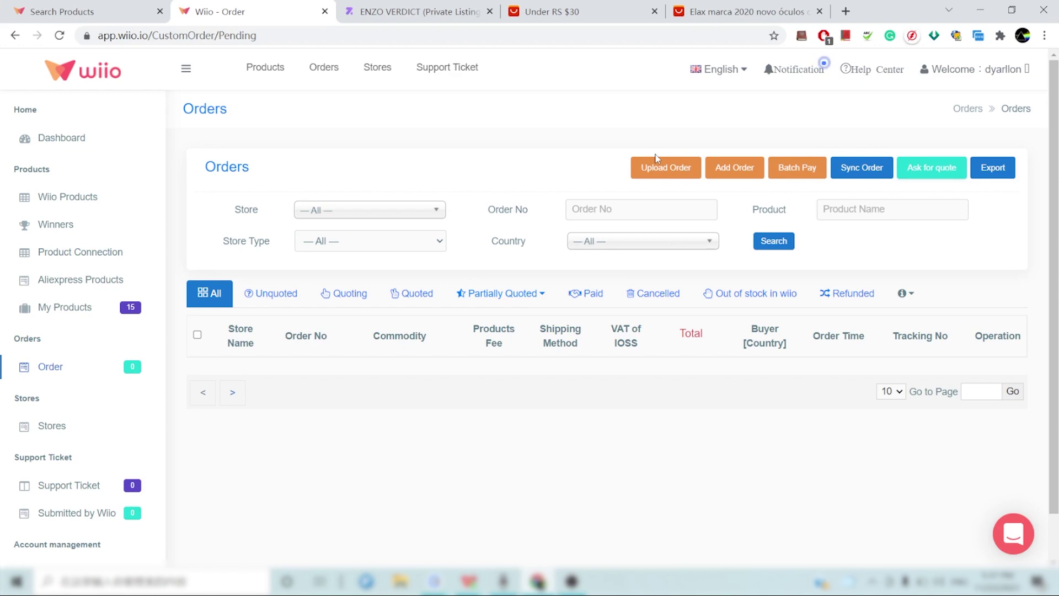
pyautogui.scroll(-1, 224, 386)
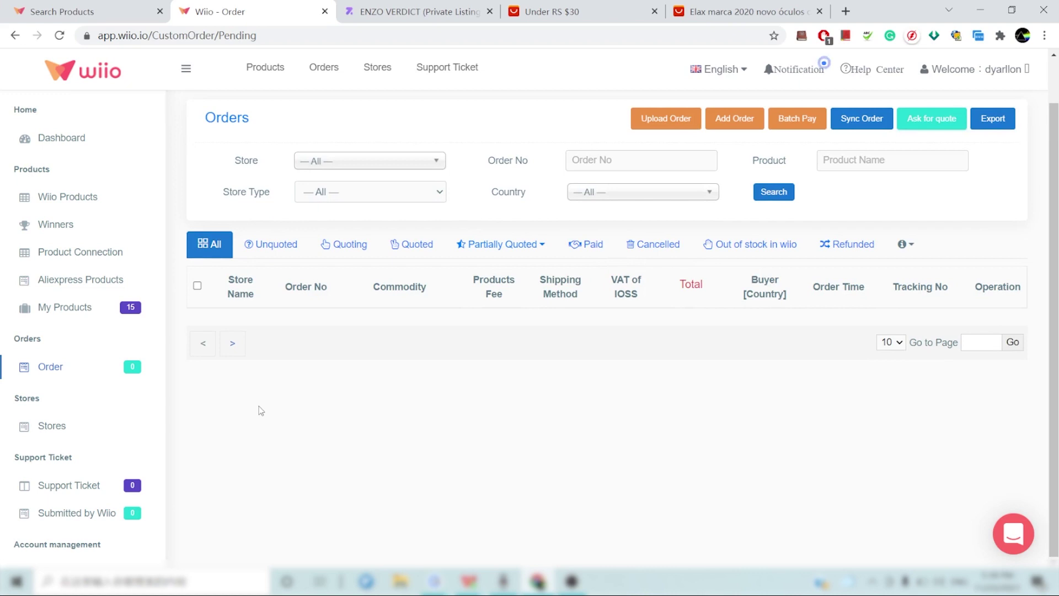
pyautogui.scroll(1, 193, 418)
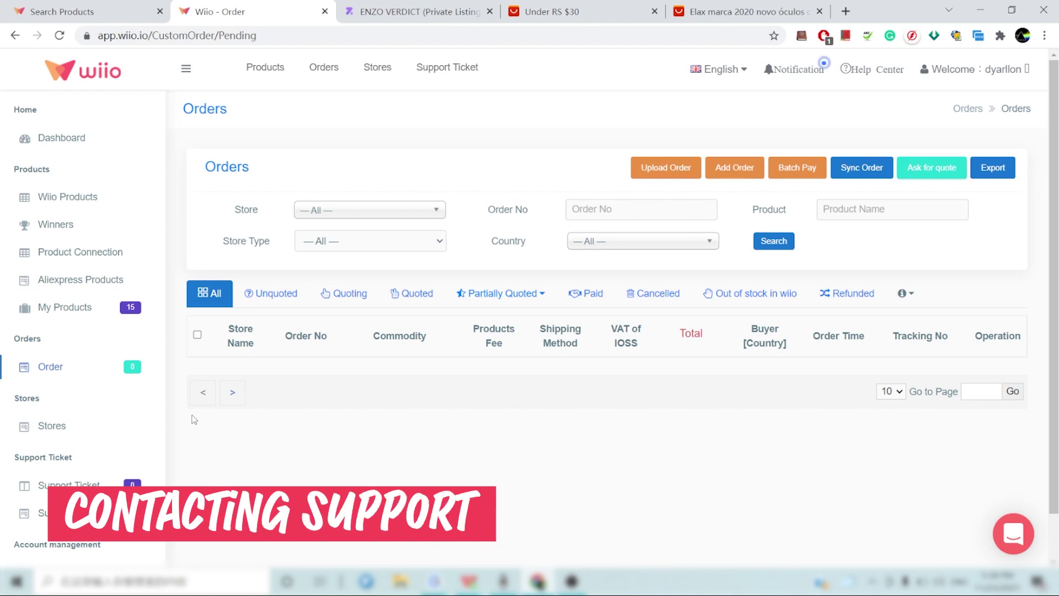
# - Open the support chat to view its messaging options and reply time, and close it again
pyautogui.click(1021, 532)
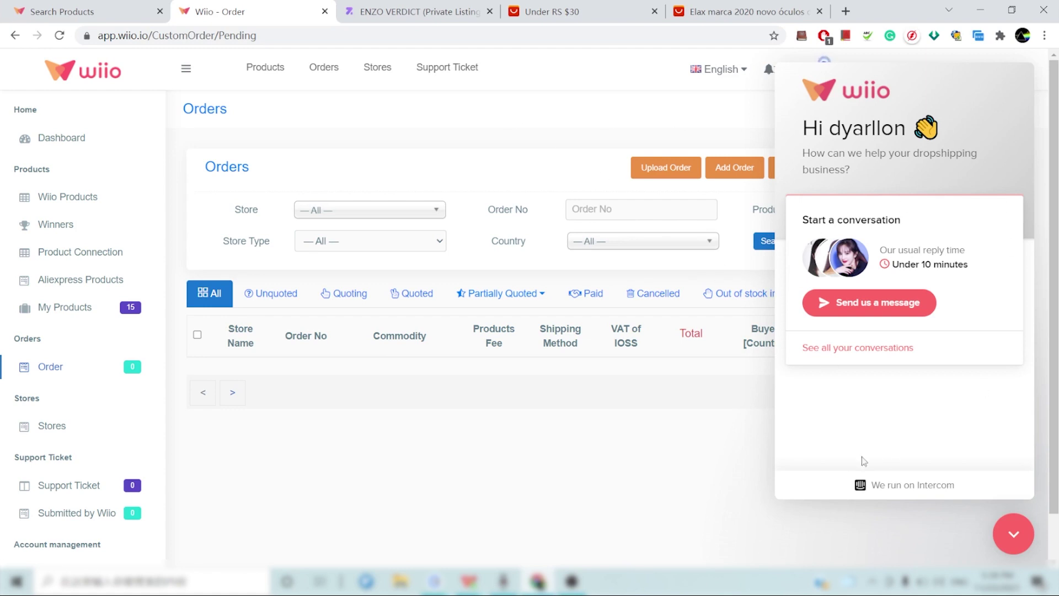
pyautogui.click(1011, 535)
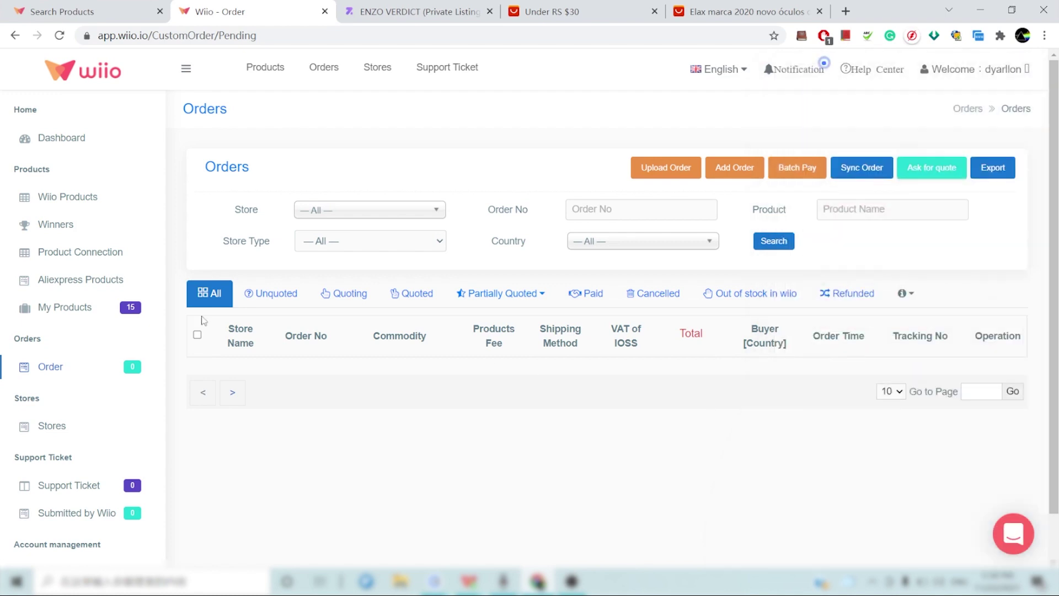